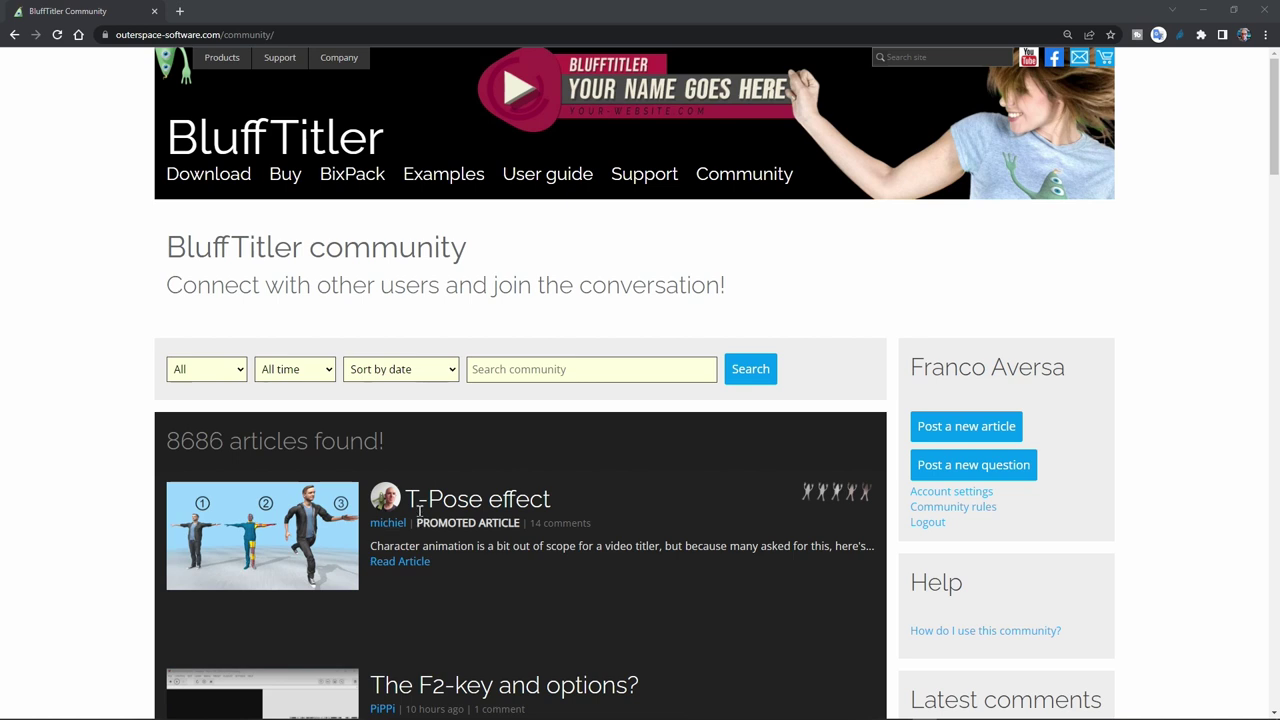
Open the T-Pose effect article, save its media files as M13751.zip to the Desktop, and close the browser.
drag(410, 498, 565, 510)
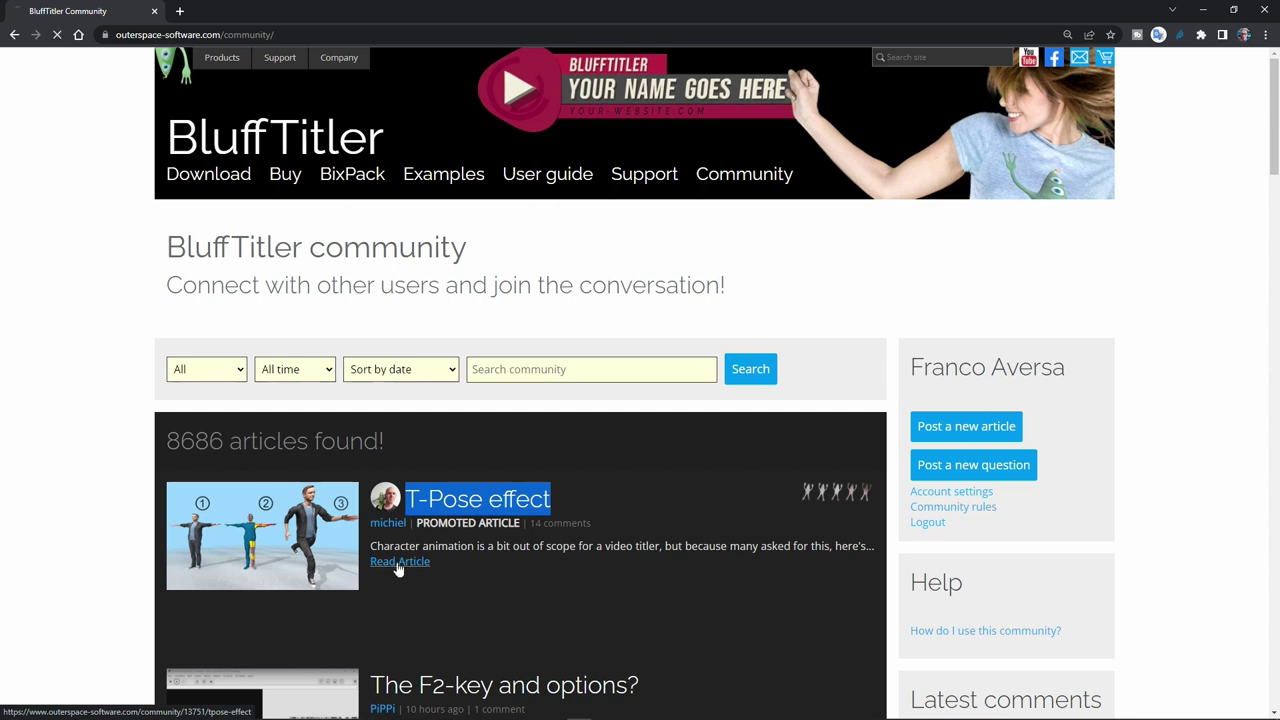
scroll(441, 471, down, 10)
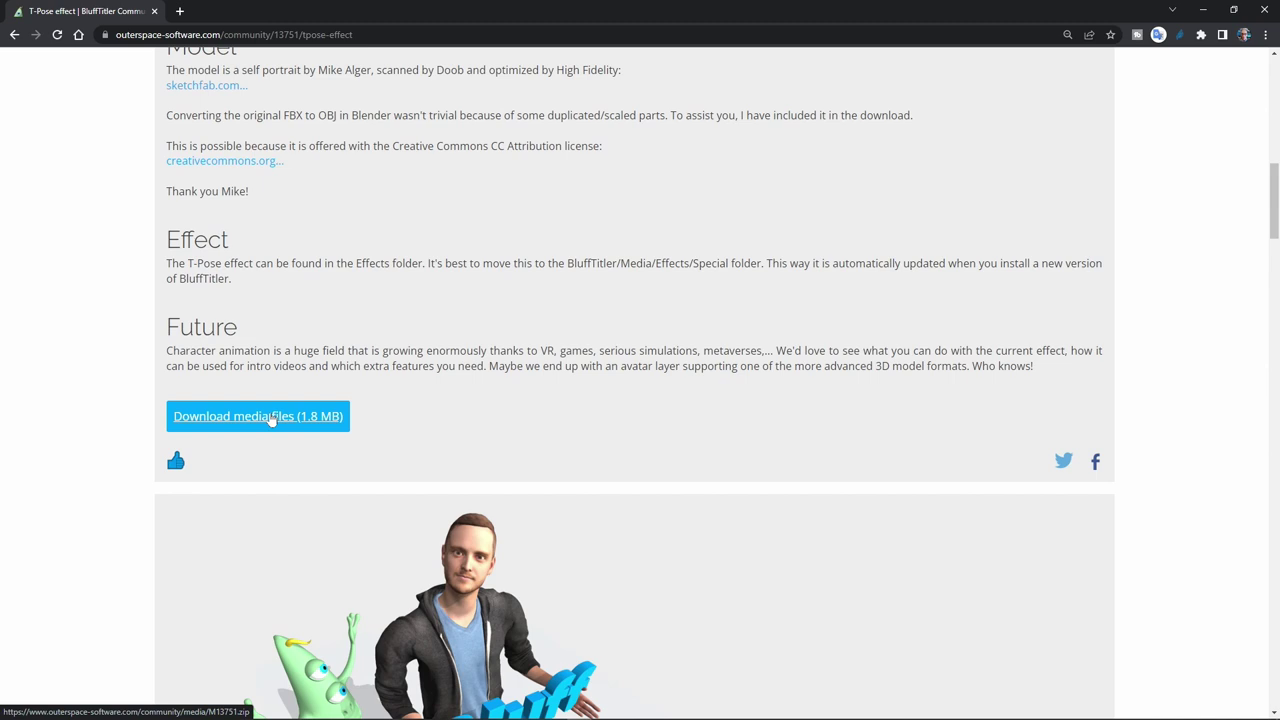
click(270, 418)
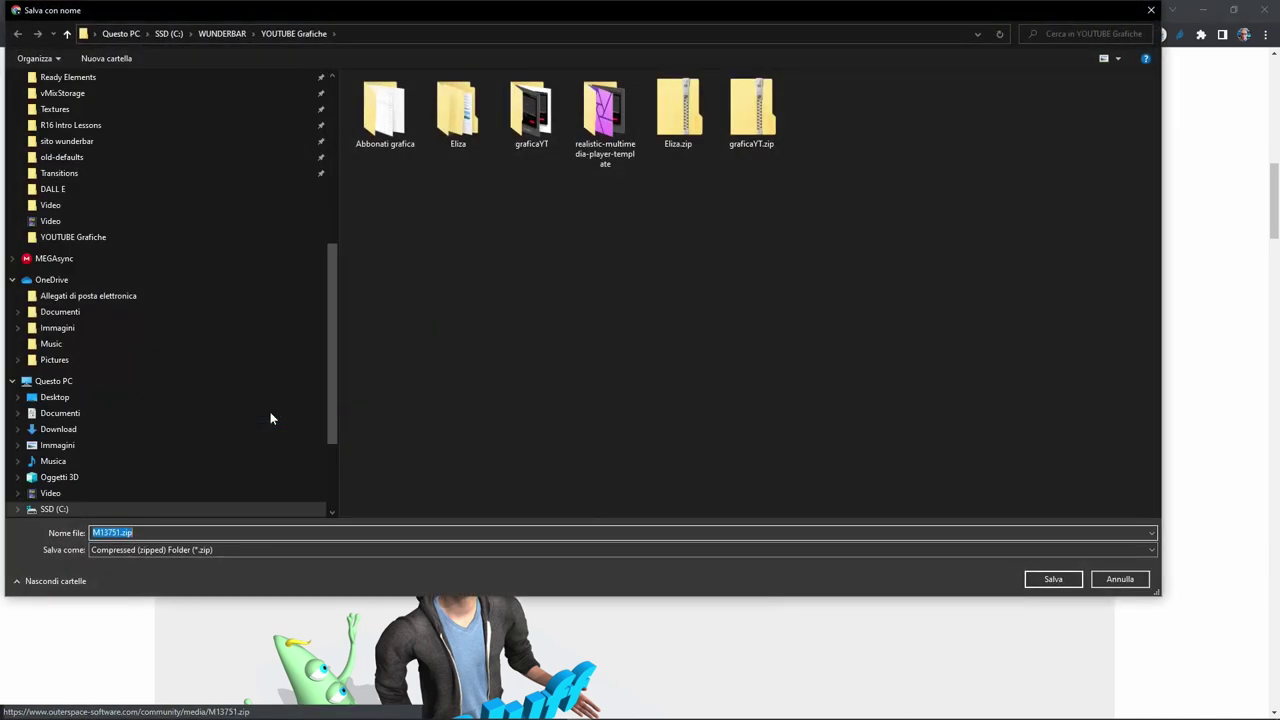
double_click(392, 116)
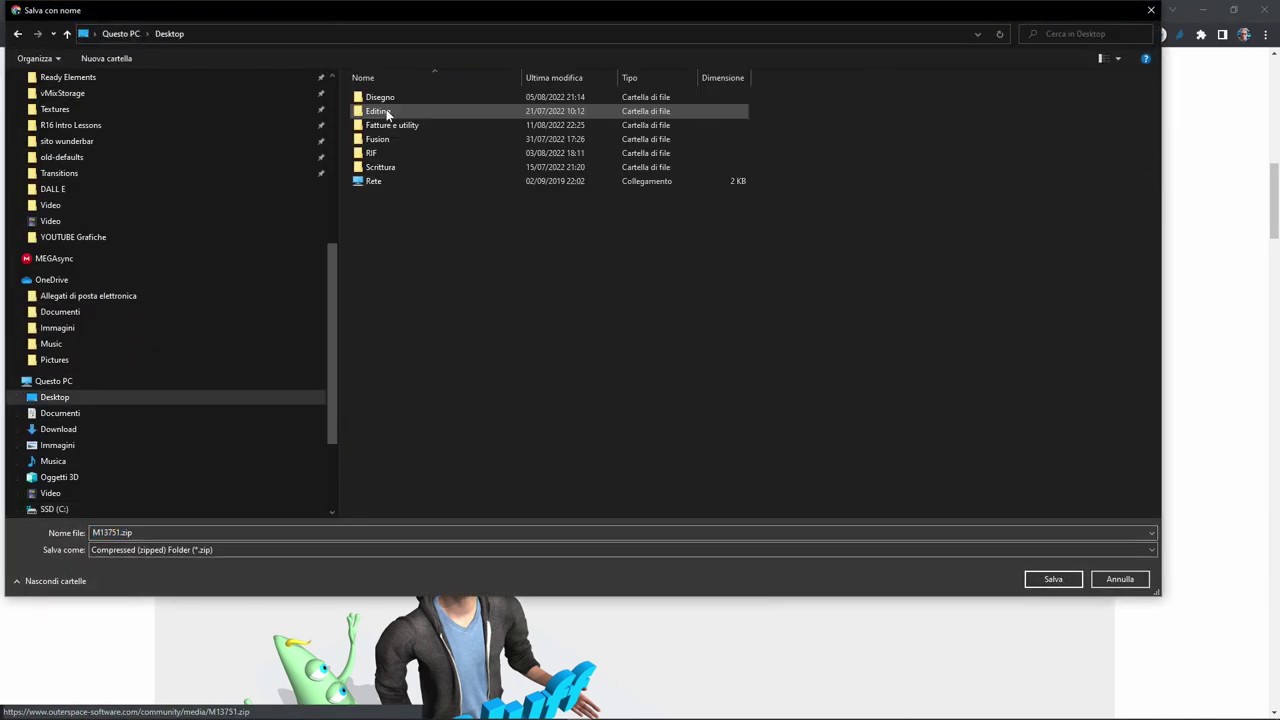
click(1055, 580)
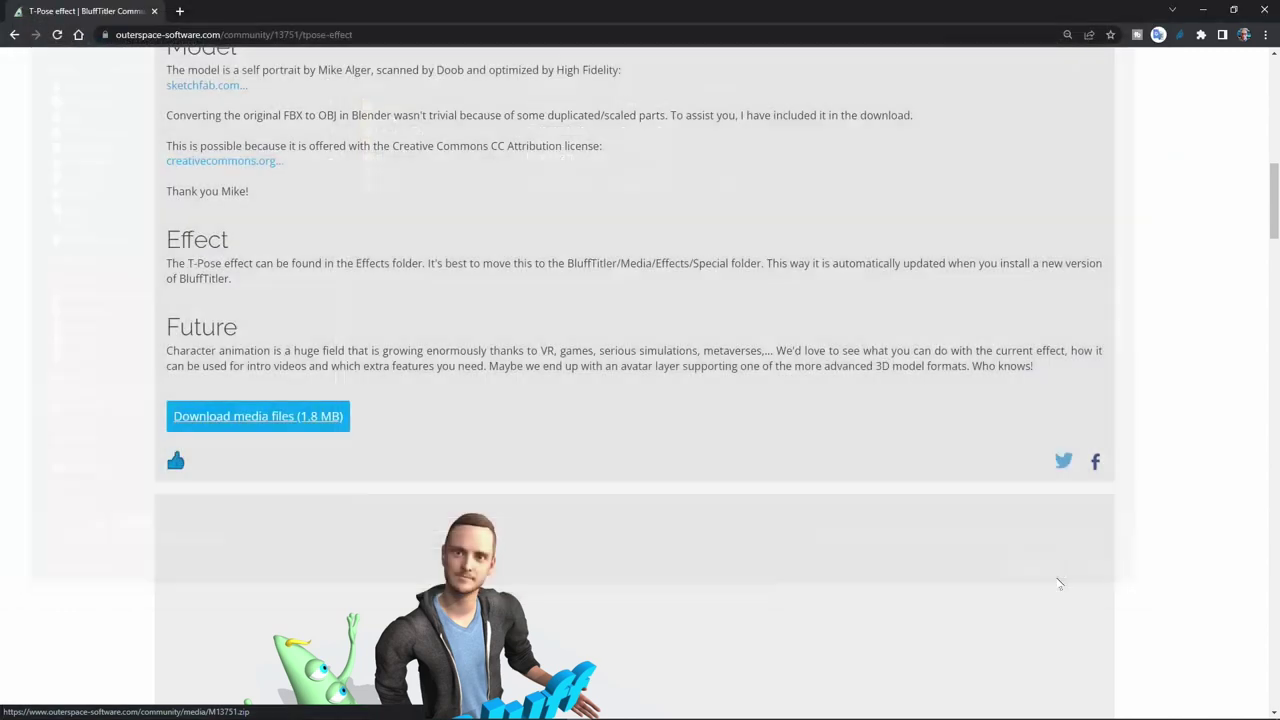
click(1258, 17)
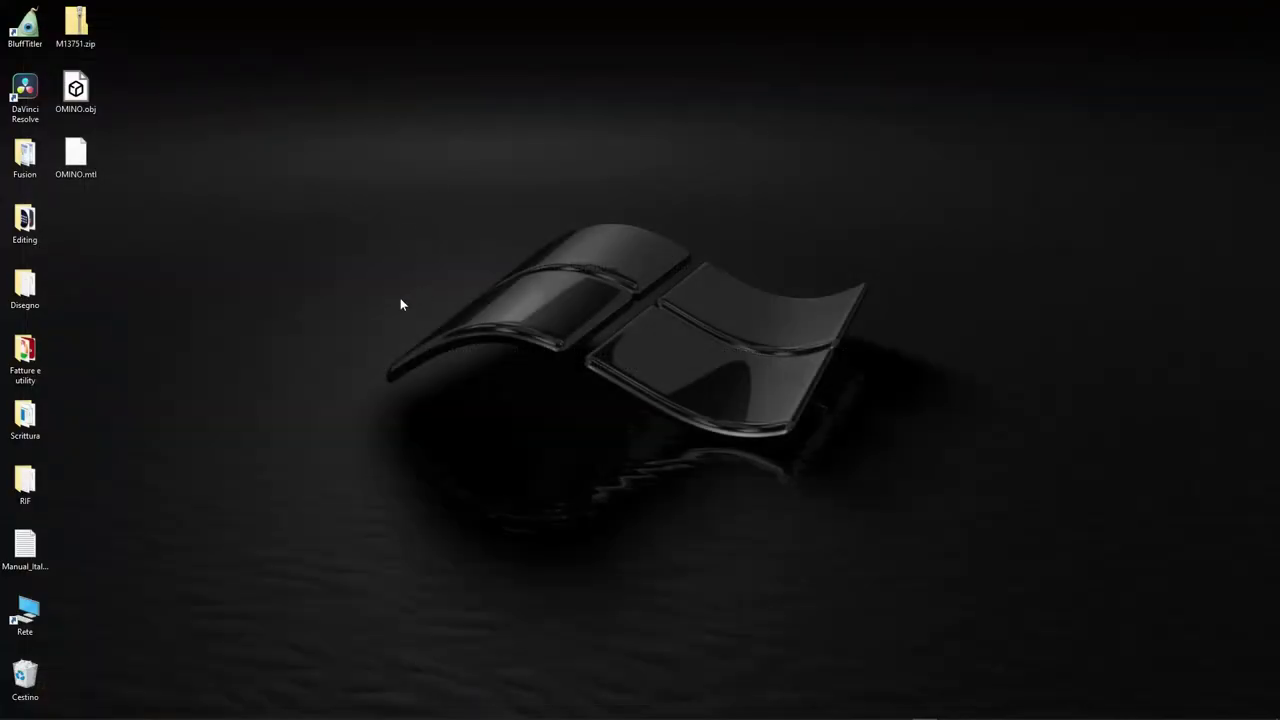
Extract M13751.zip into an M13751 folder on the desktop and move the archive to the recycle bin.
drag(96, 40, 537, 114)
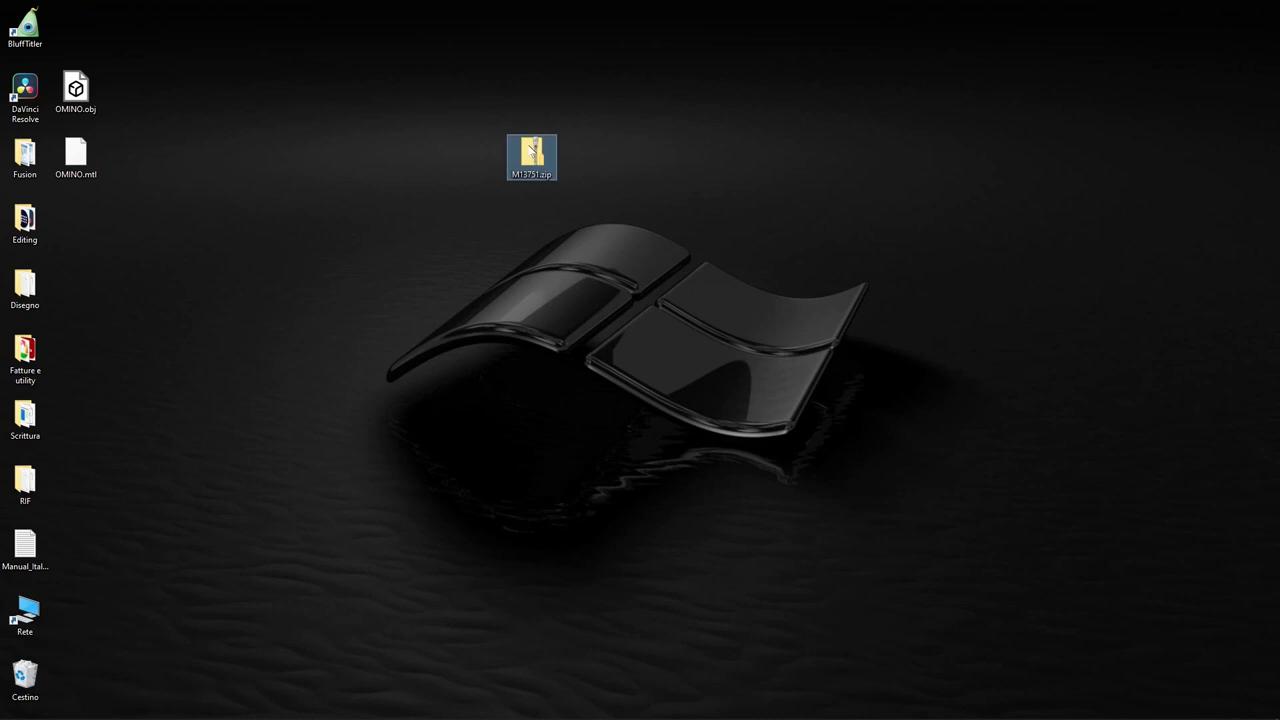
drag(352, 242, 140, 286)
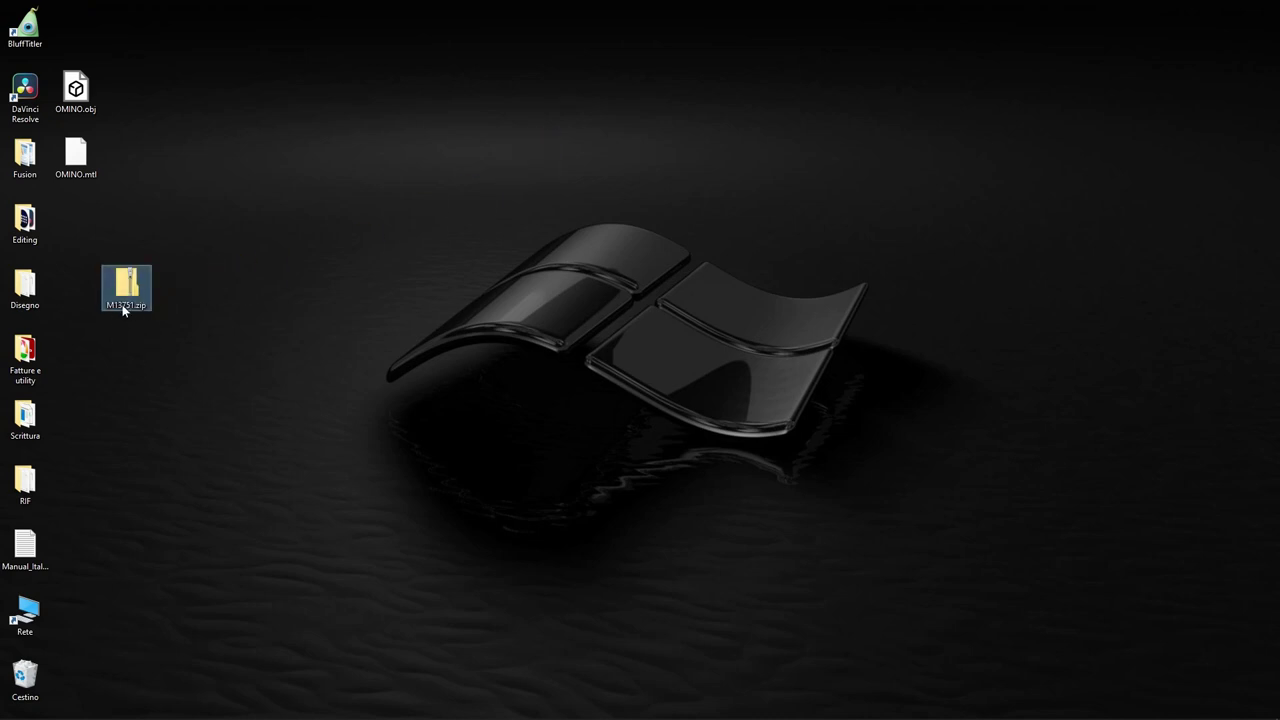
right_click(123, 279)
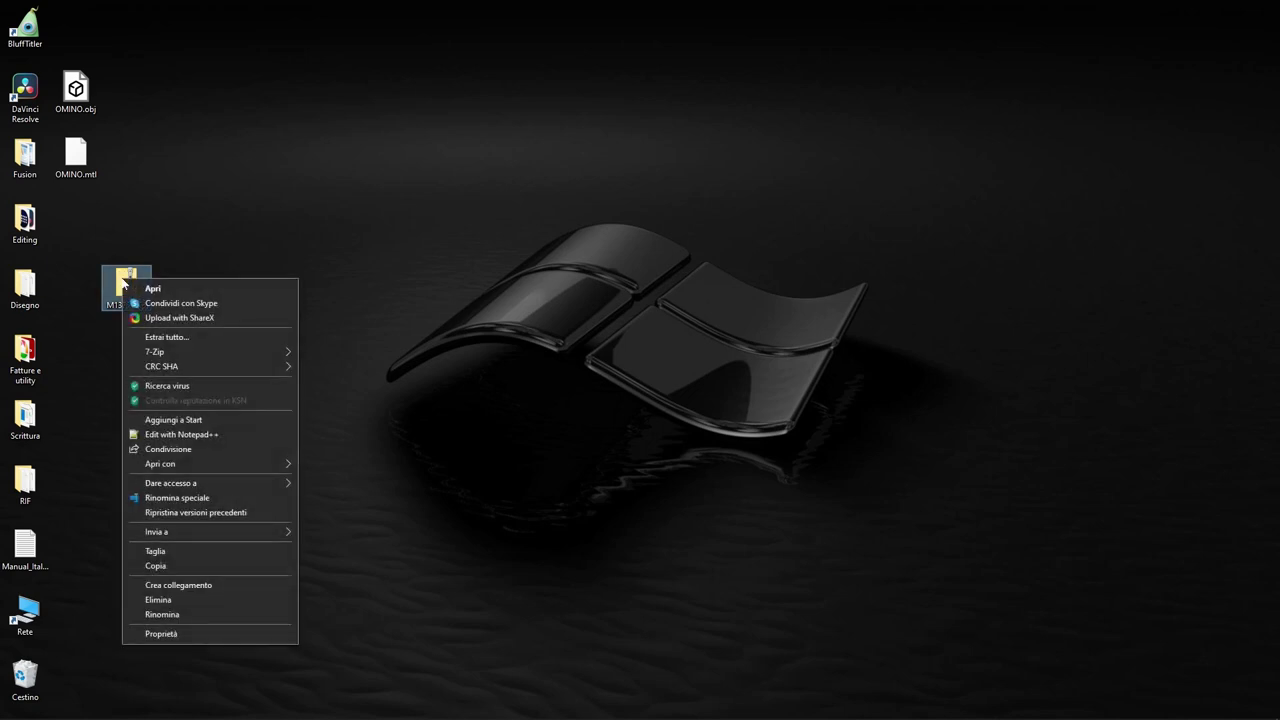
click(166, 337)
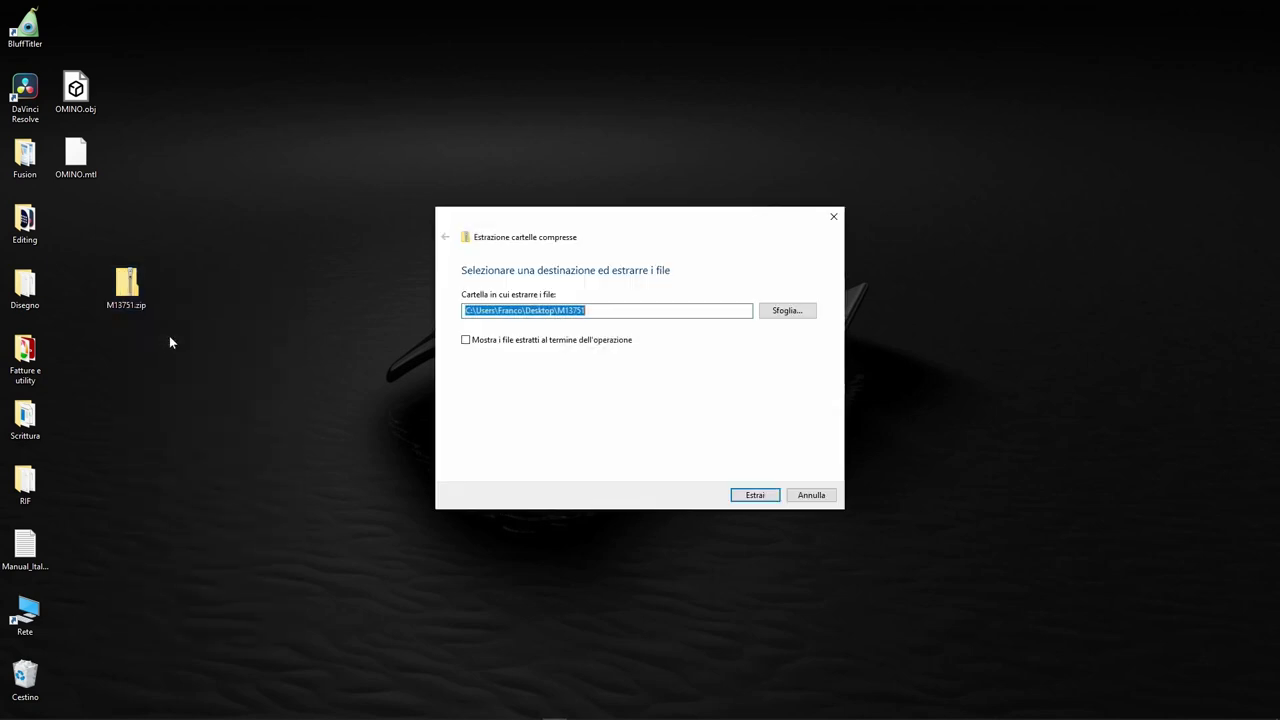
click(754, 495)
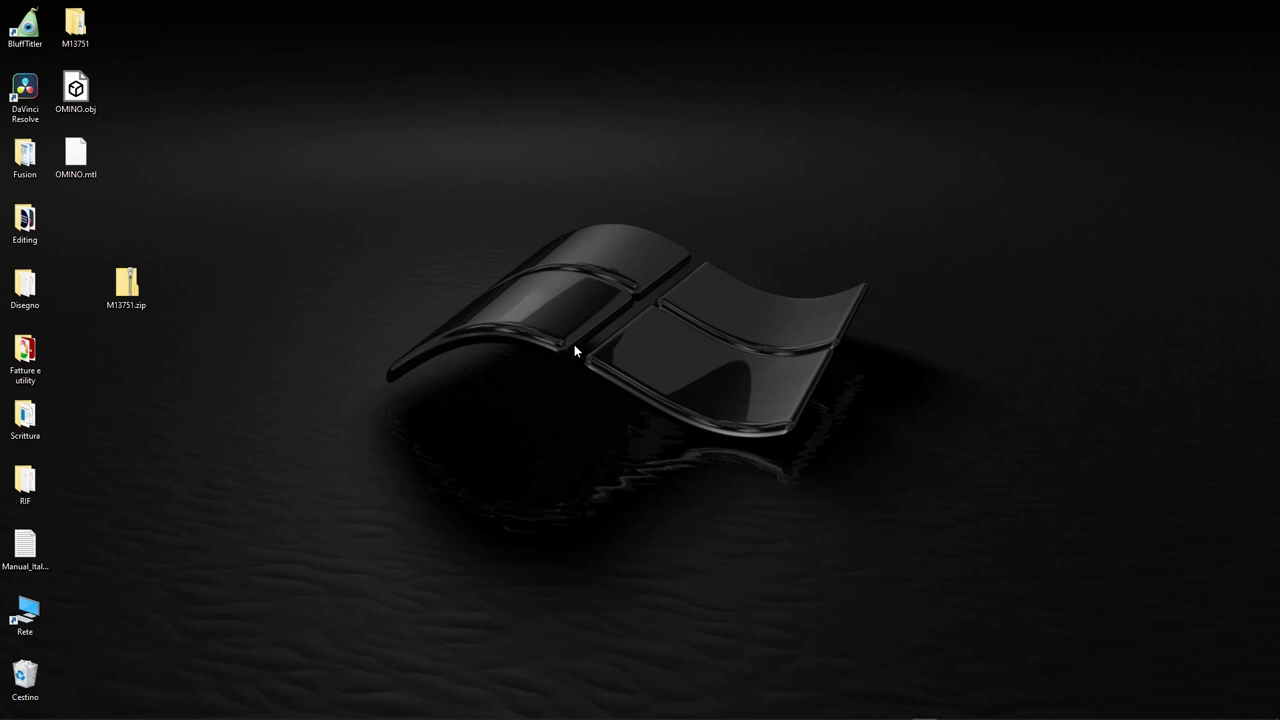
drag(75, 22, 90, 235)
drag(127, 293, 25, 677)
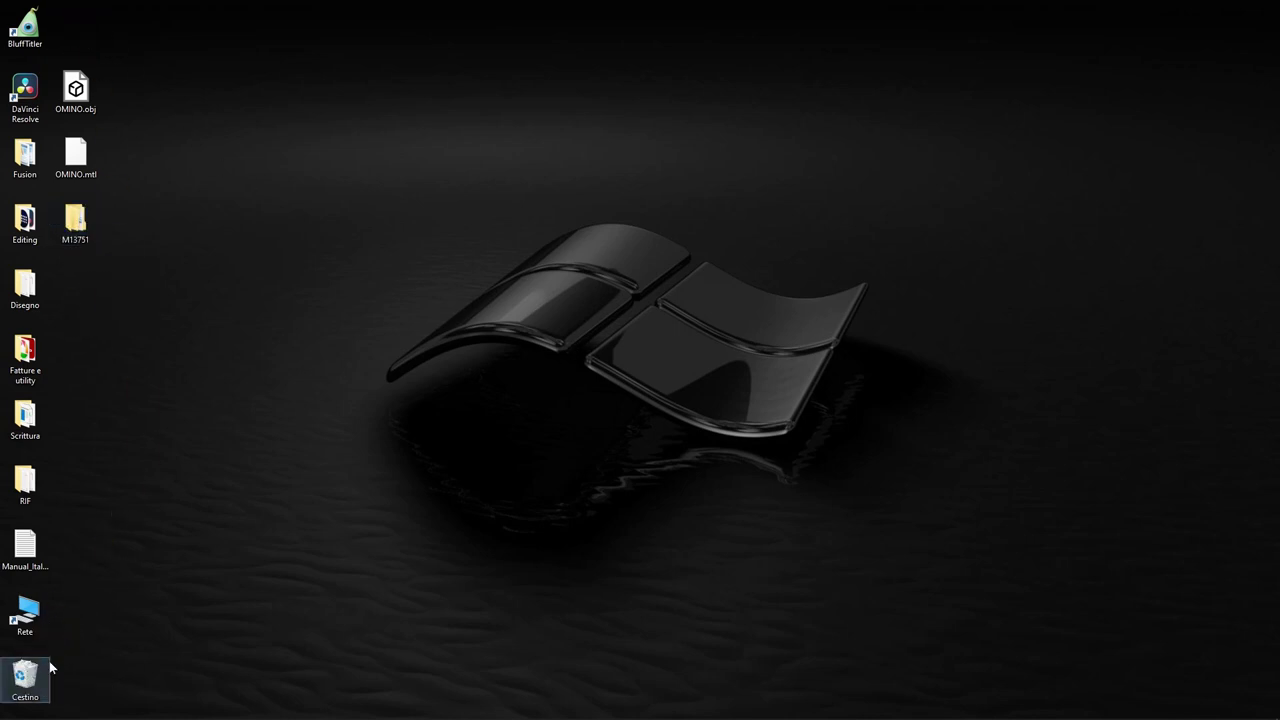
Open the TPose folder inside M13751 and open the show file TPose1.bt in BluffTitler.
double_click(75, 222)
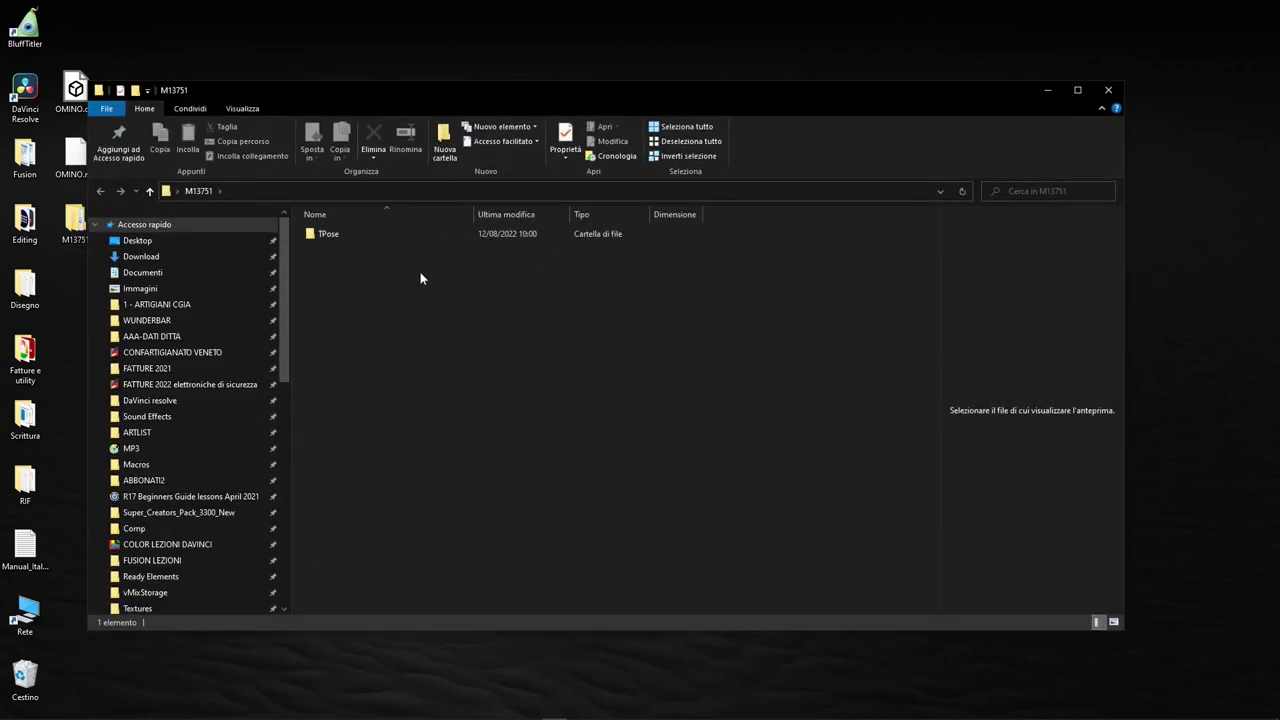
double_click(323, 235)
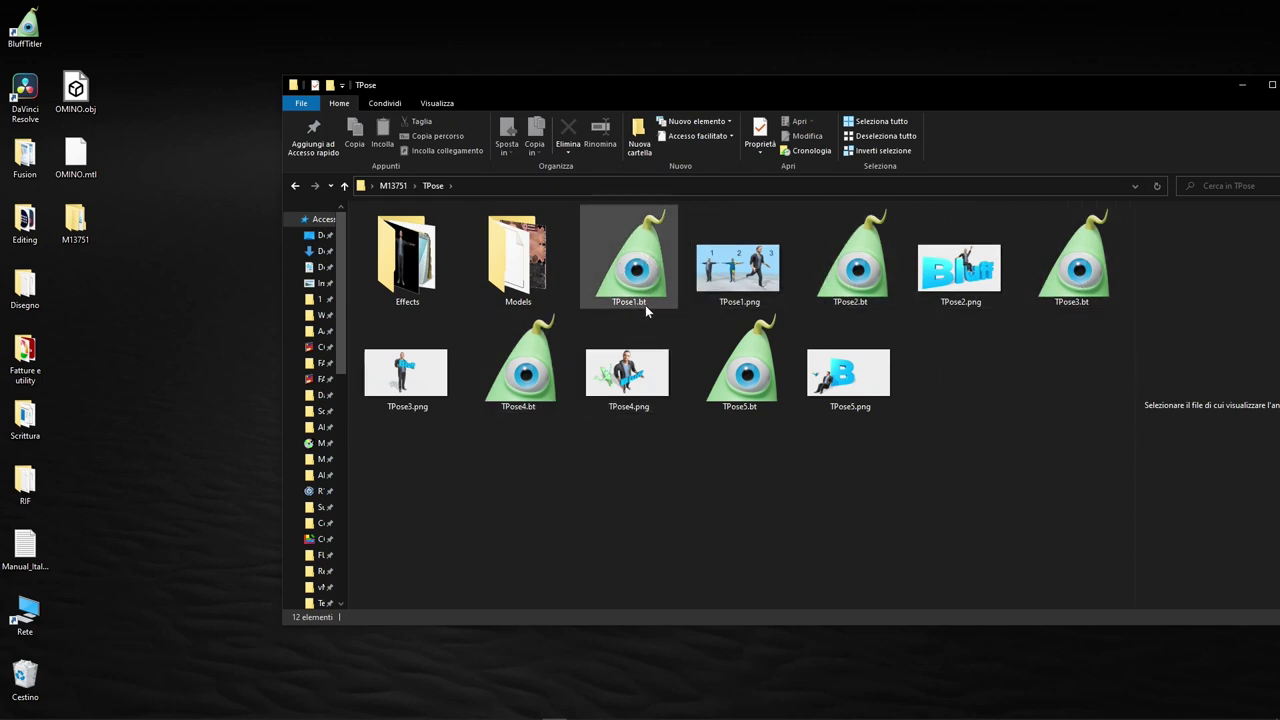
mouse_move(645, 305)
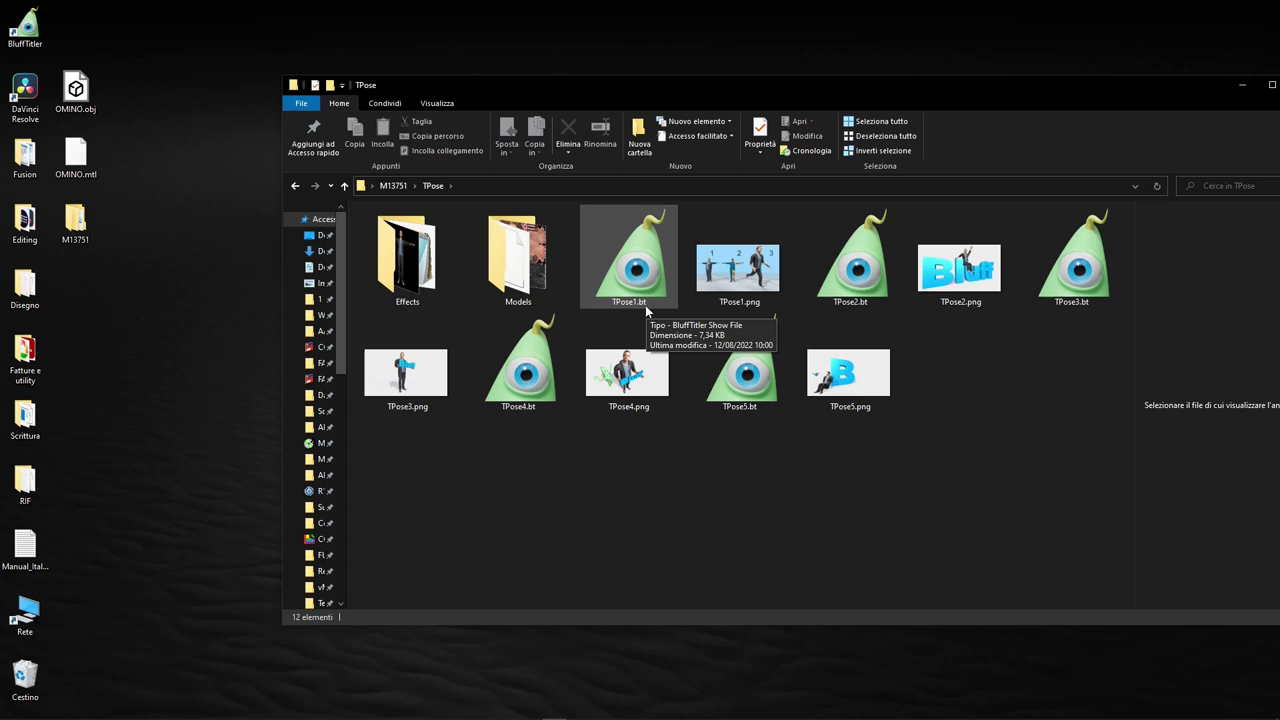
click(664, 270)
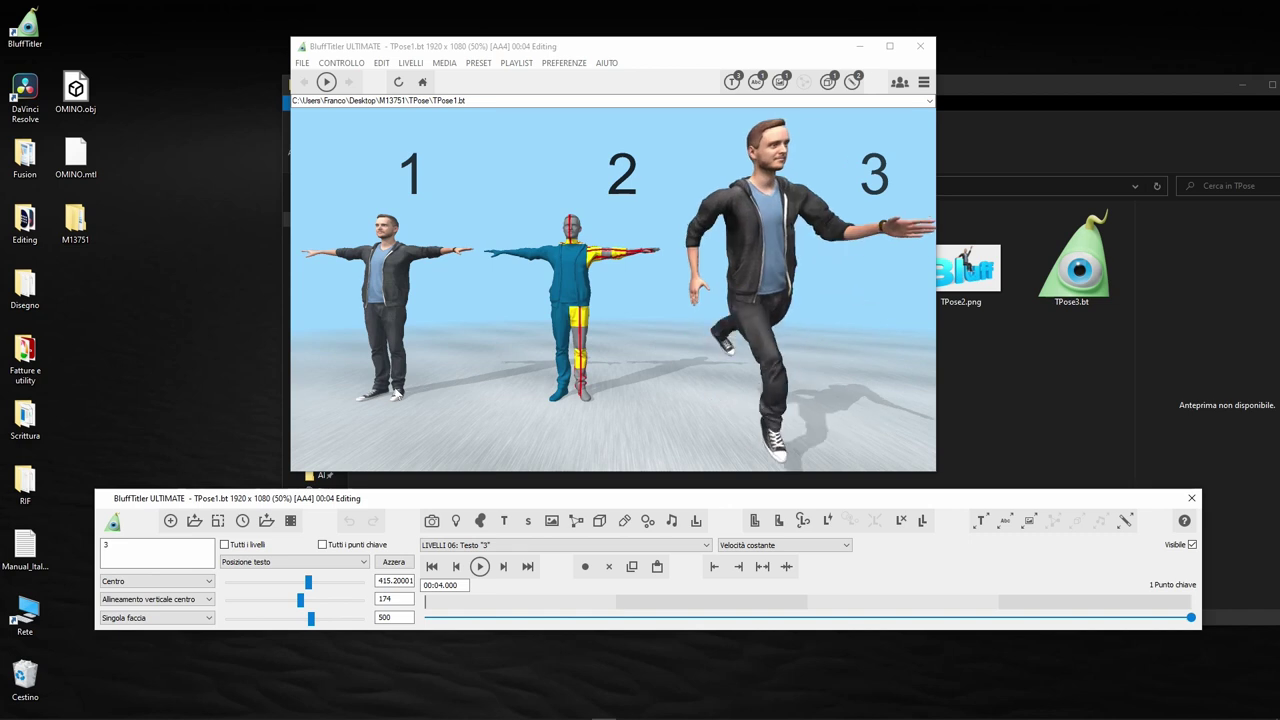
Create a new show without saving the changes to TPose1.bt, and delete its default text layer.
click(304, 250)
click(302, 63)
click(345, 78)
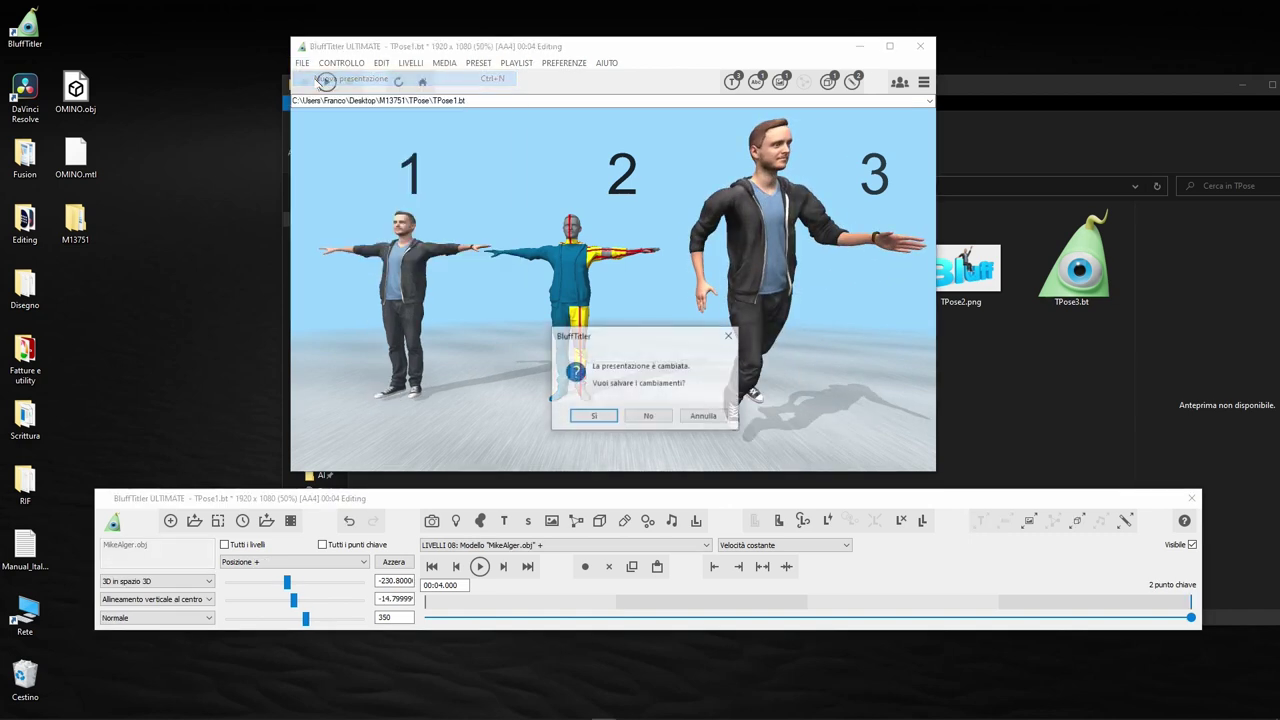
click(650, 416)
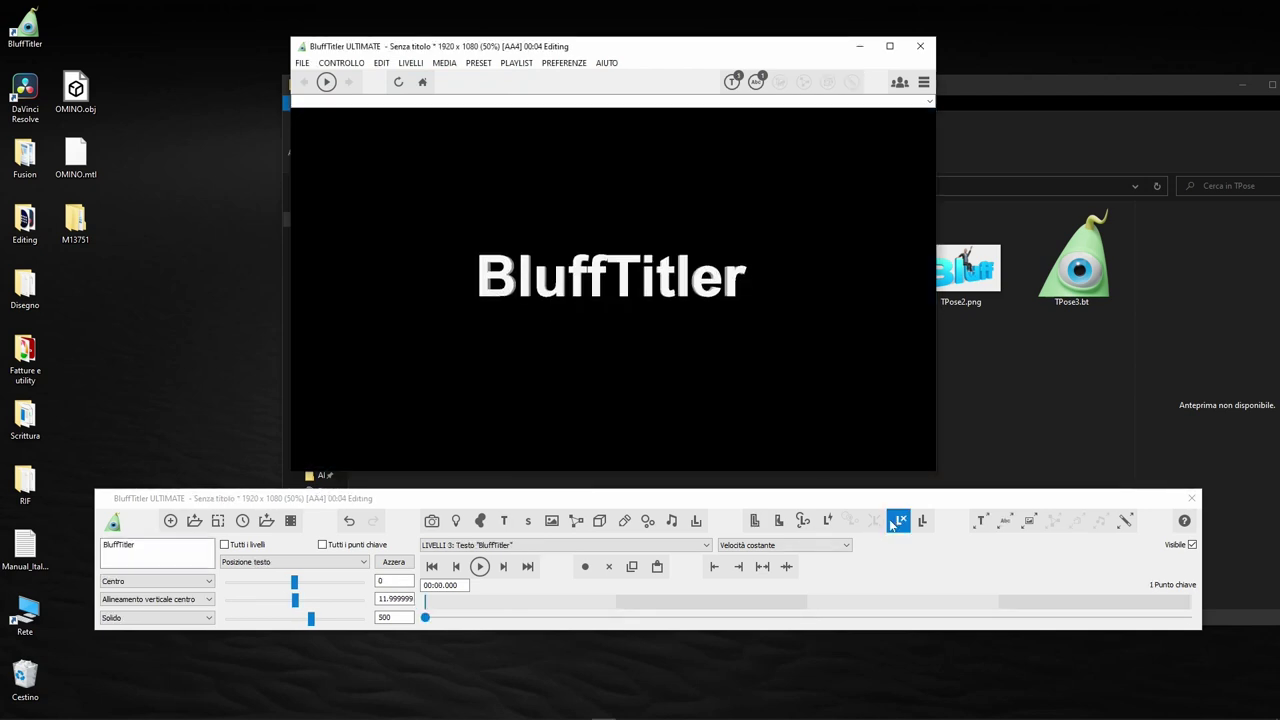
click(600, 520)
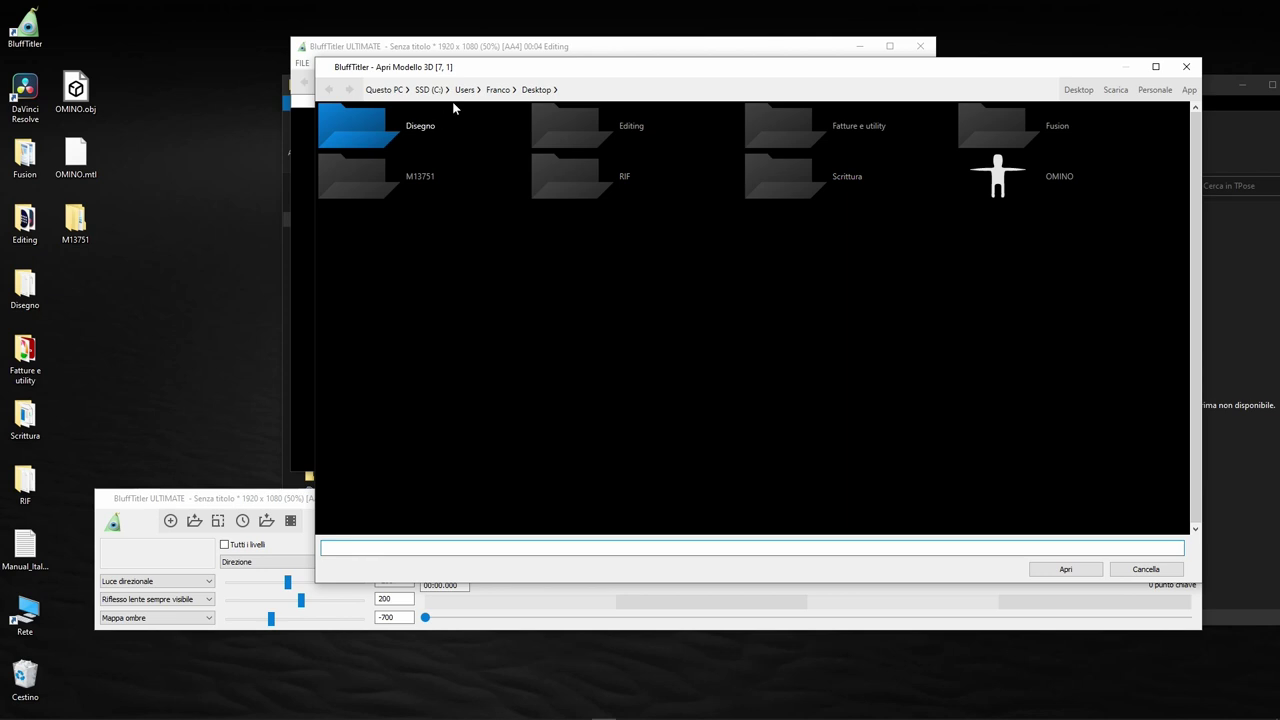
double_click(357, 190)
double_click(359, 124)
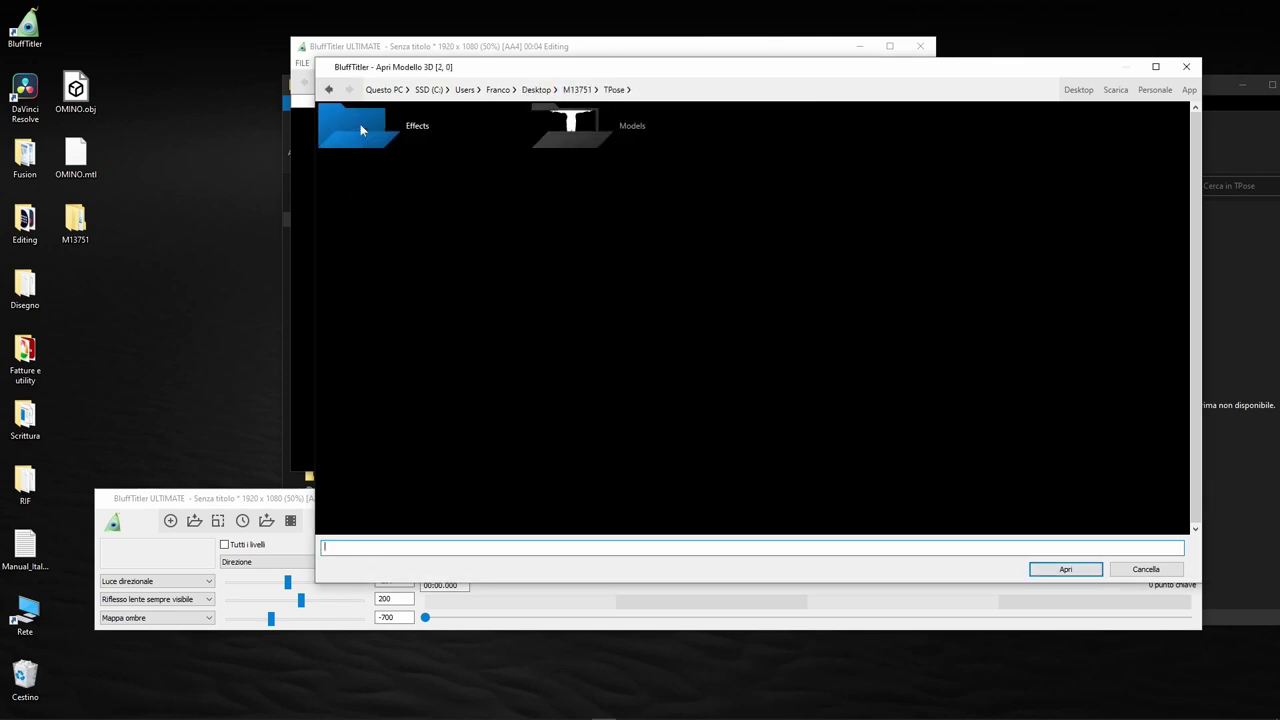
double_click(566, 126)
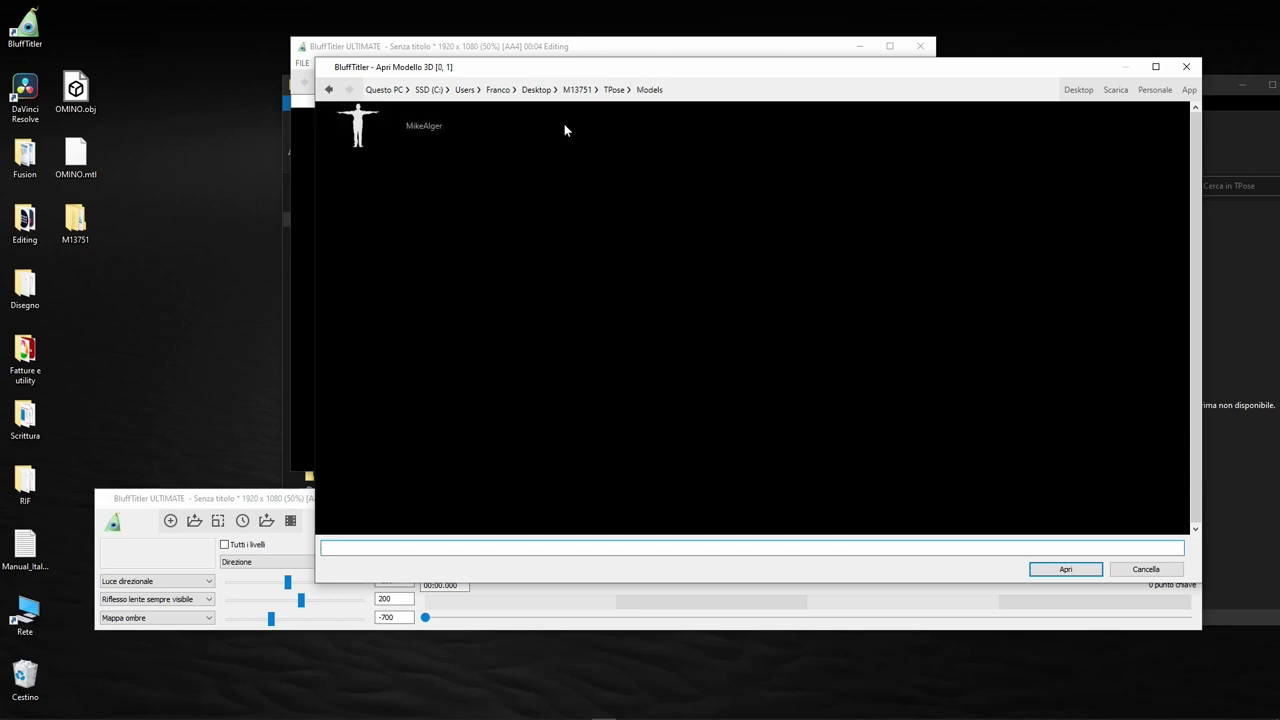
double_click(357, 130)
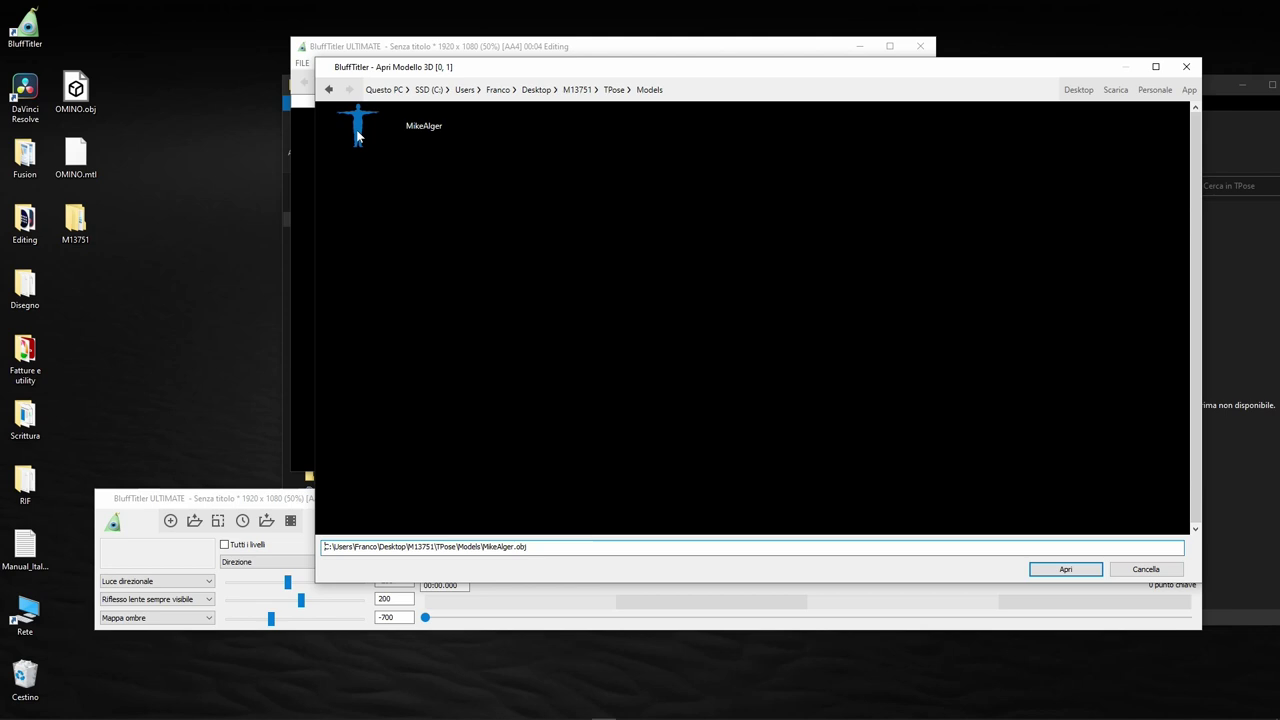
right_drag(594, 271, 586, 341)
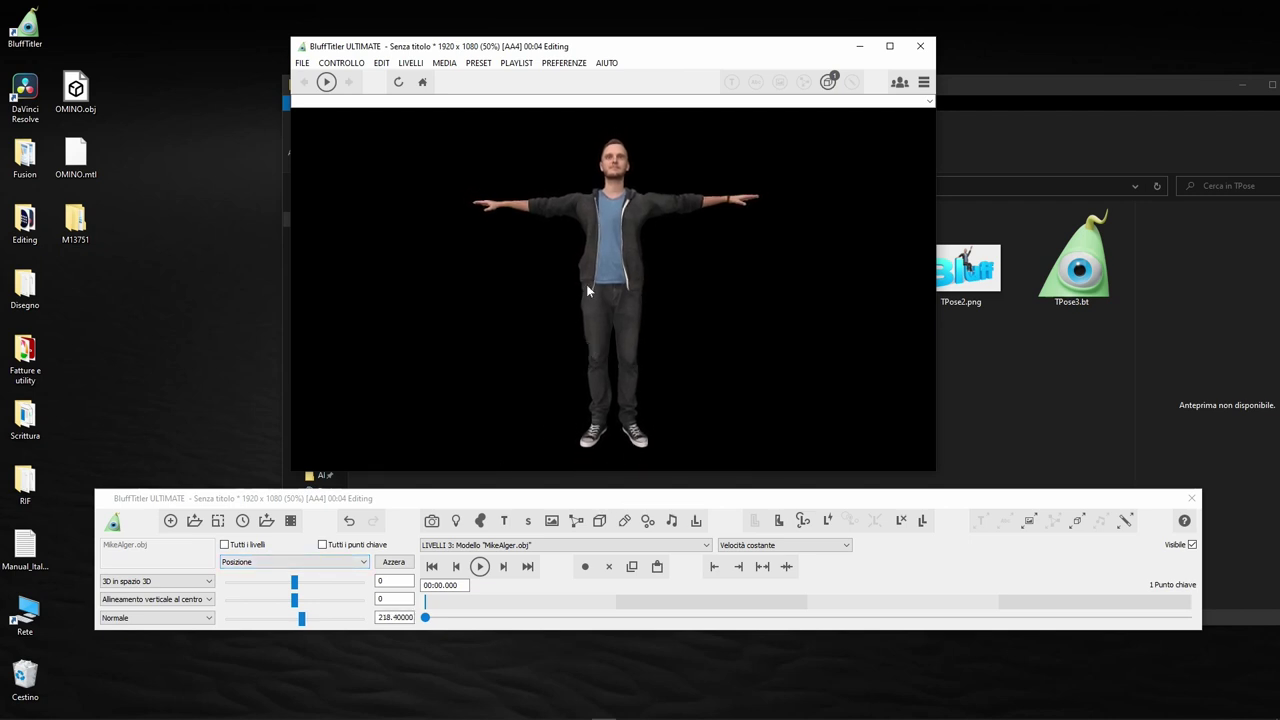
click(325, 561)
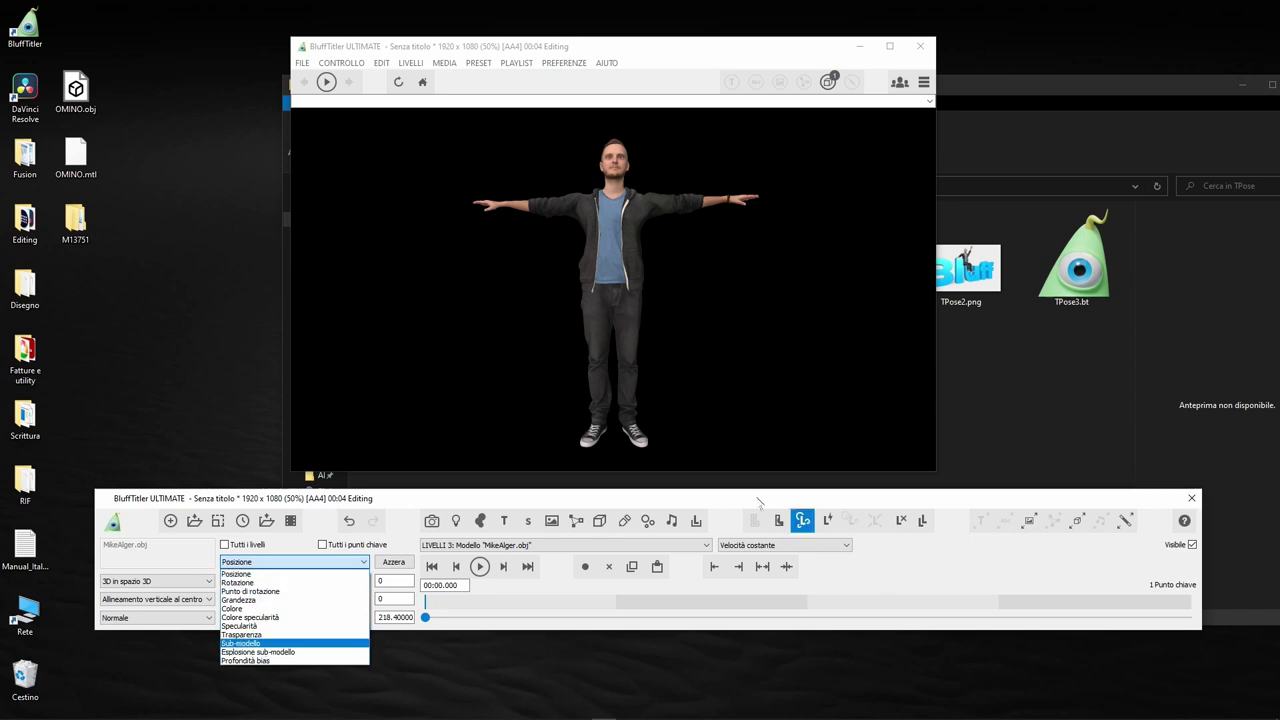
click(705, 498)
Apply the TPose effect from the Effects\Special folder to the model layer and read through its description.
click(1126, 521)
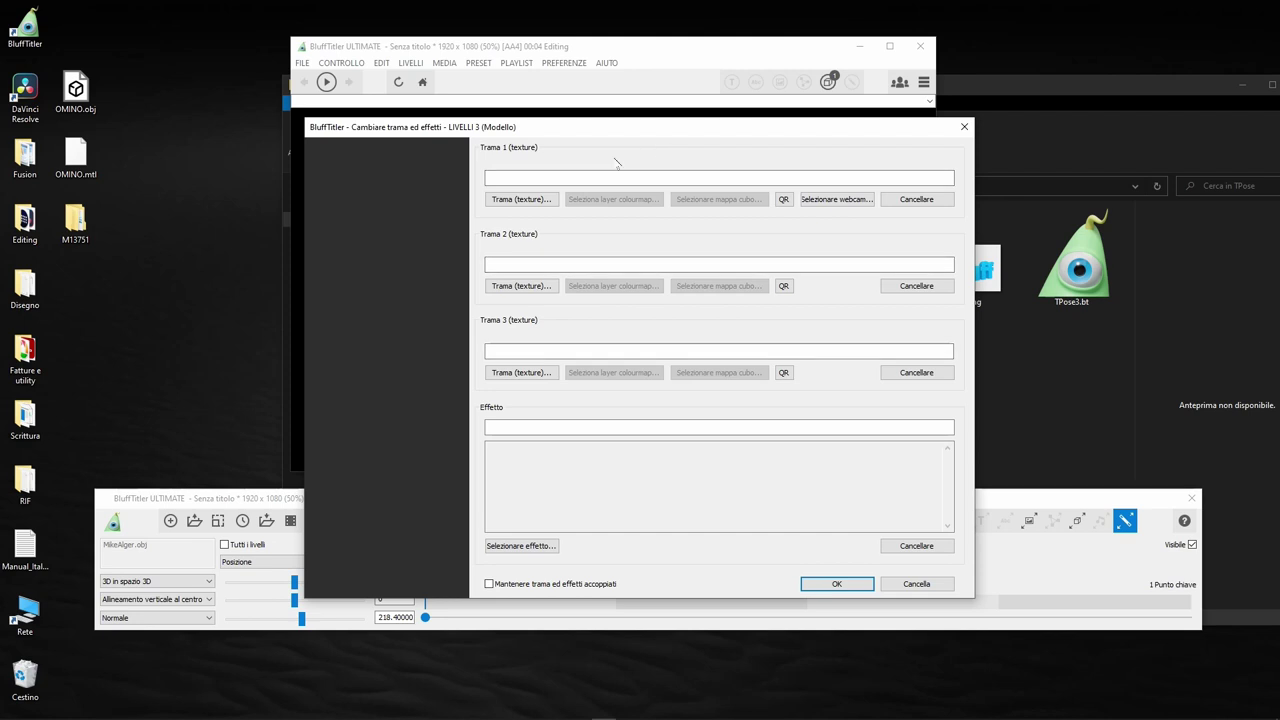
click(518, 545)
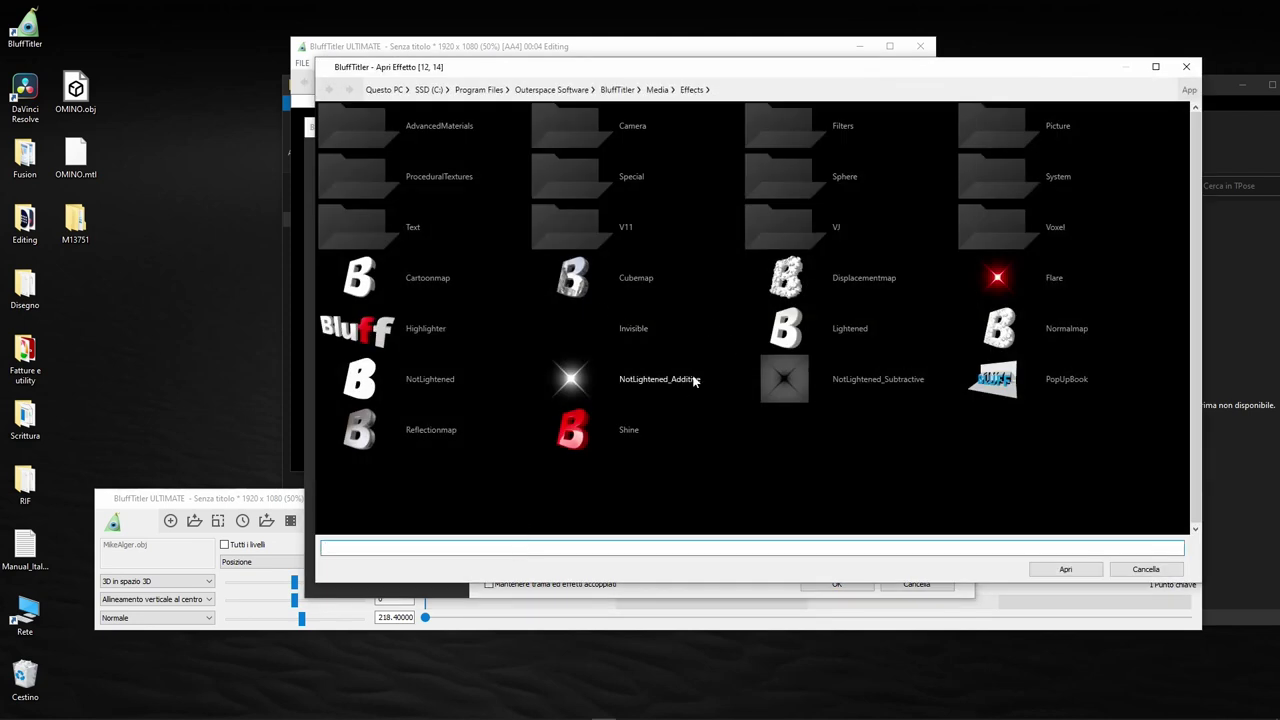
double_click(569, 188)
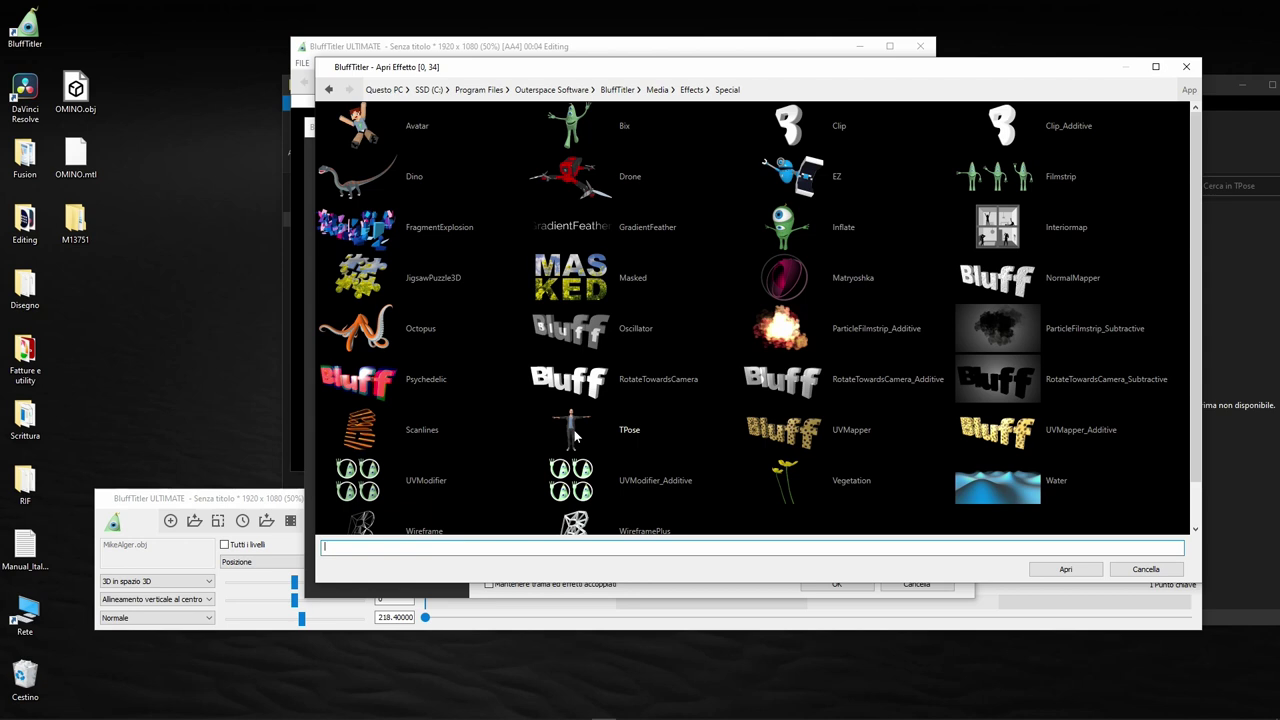
double_click(575, 435)
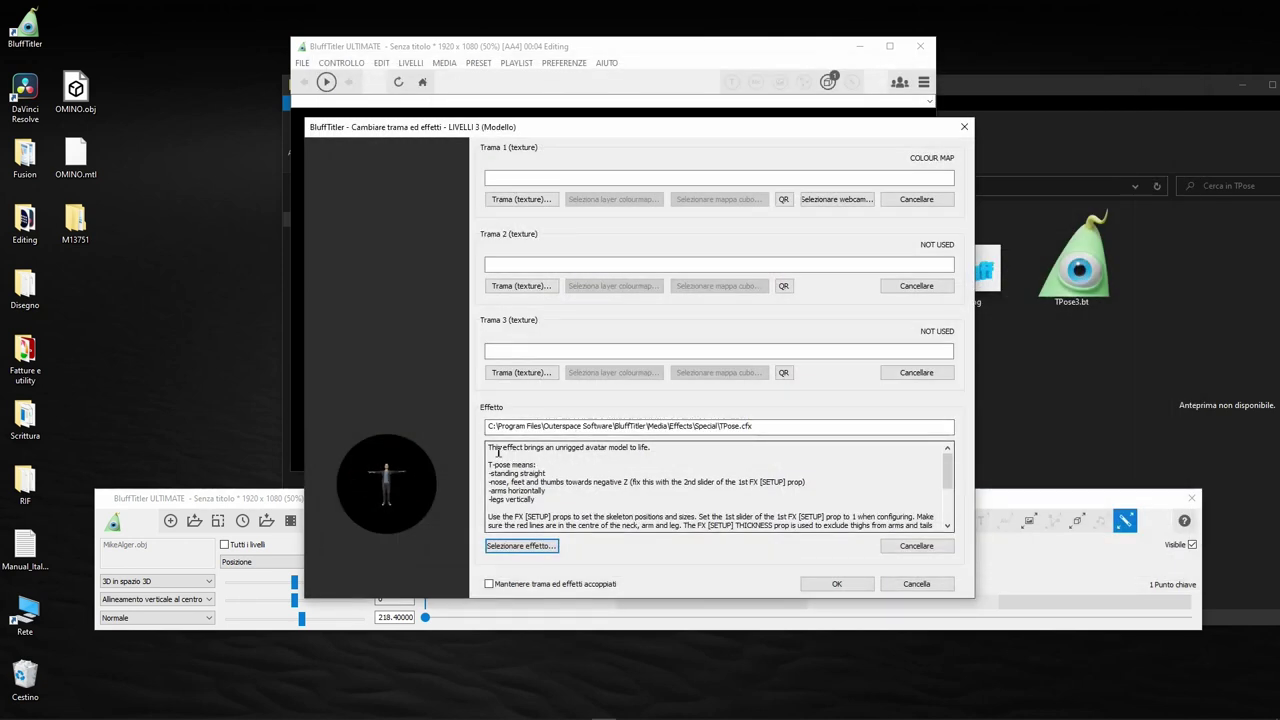
scroll(511, 506, down, 5)
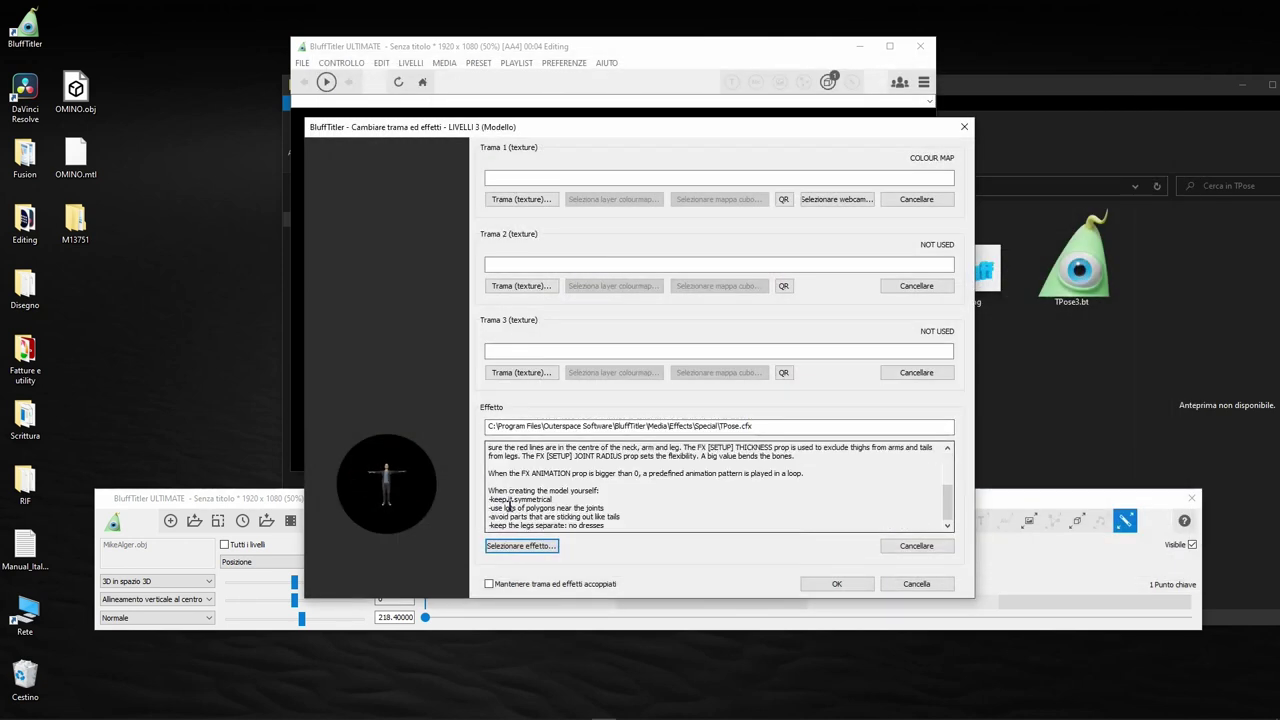
scroll(511, 506, up, 5)
click(828, 584)
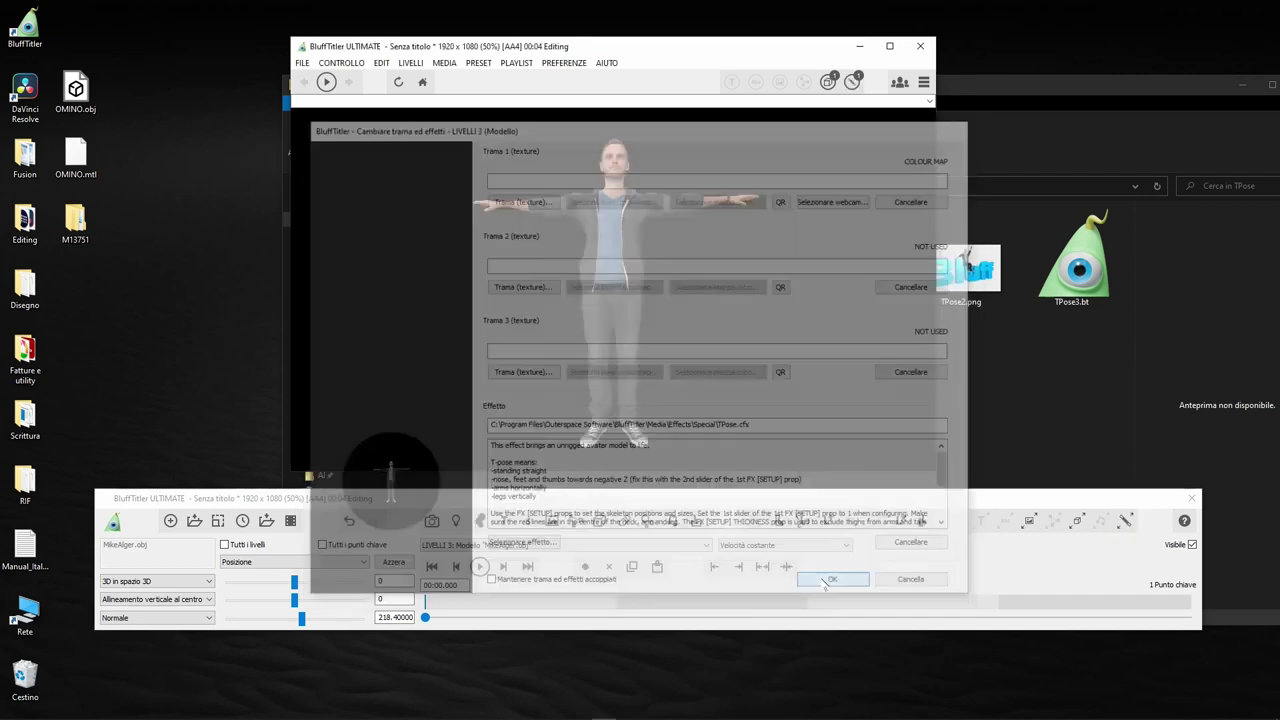
Turn on the model's skeleton metrics by setting the Show metrics value of FX [SETUP] Show metrics, rotation to 1.
click(315, 562)
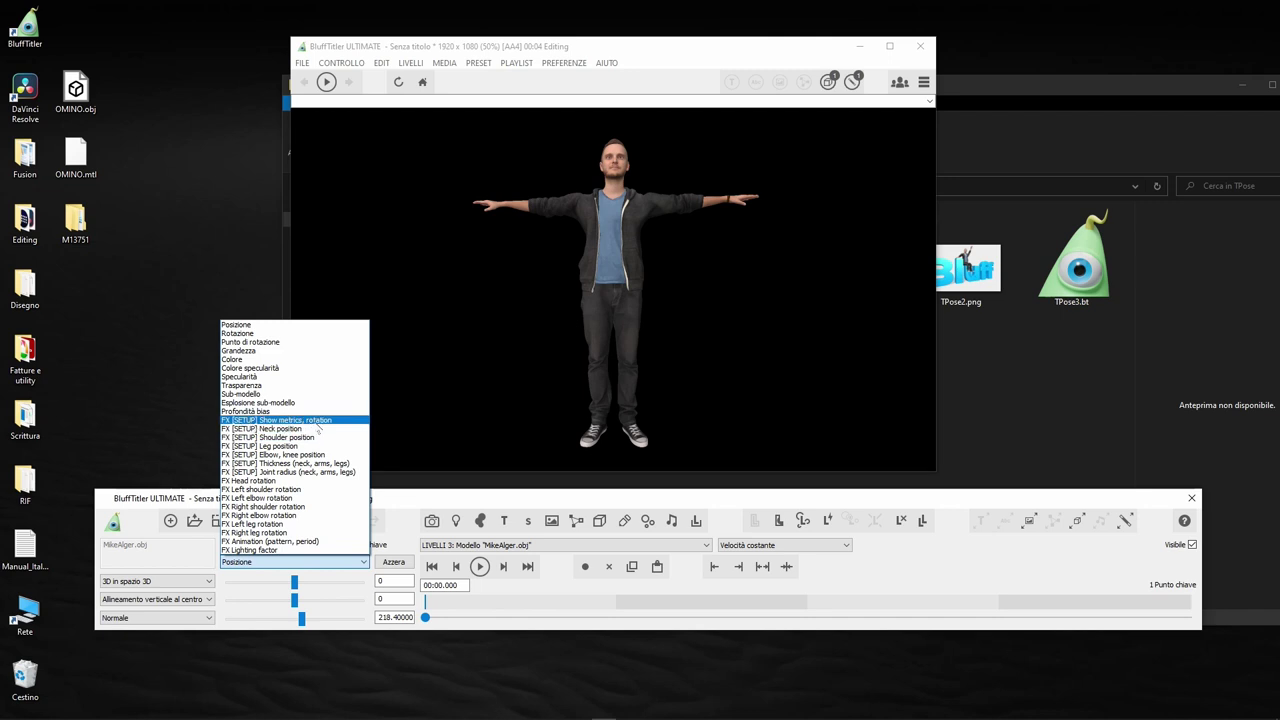
click(318, 426)
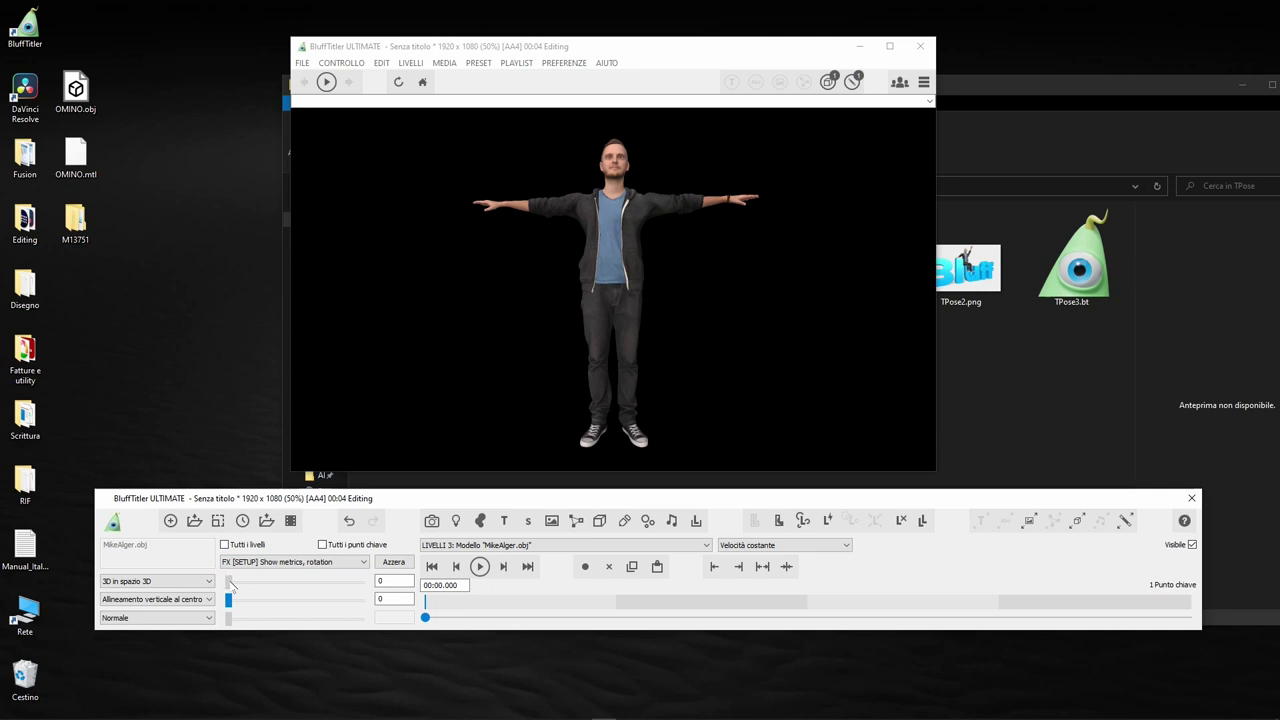
drag(230, 587, 292, 587)
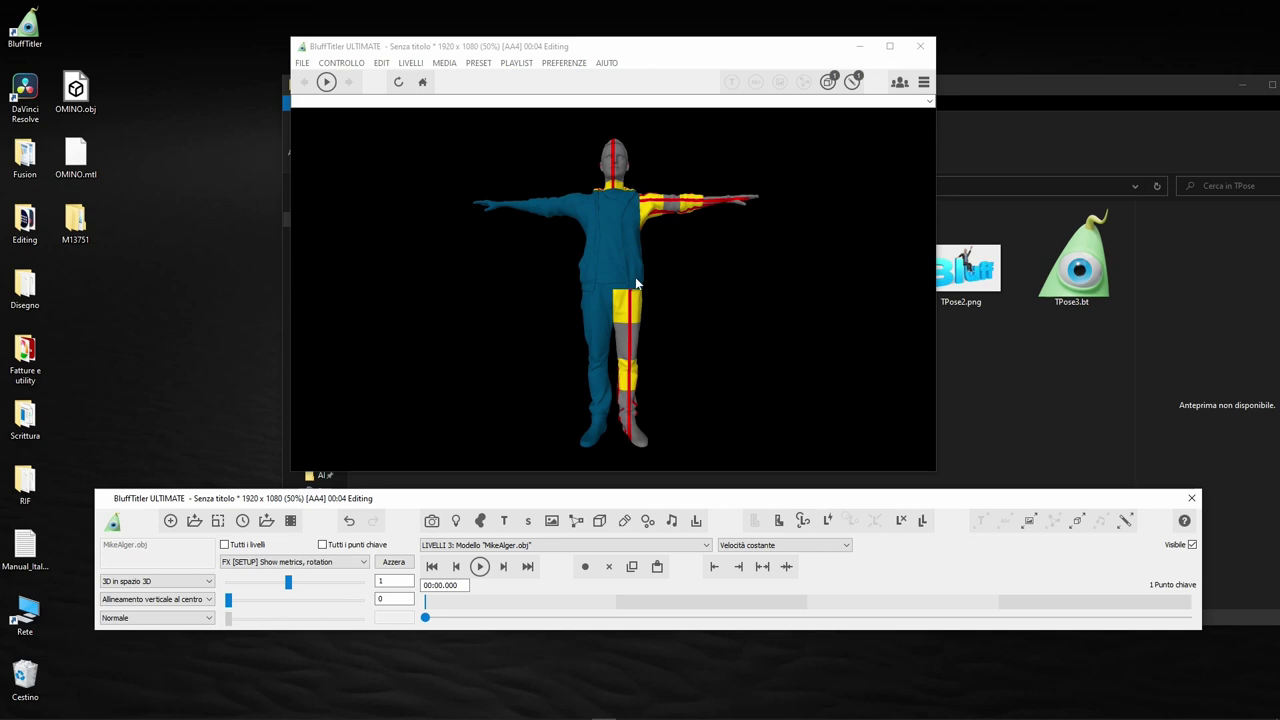
Adjust FX [SETUP] Neck position to 1 on the first axis and about 63.64 on the second.
click(314, 562)
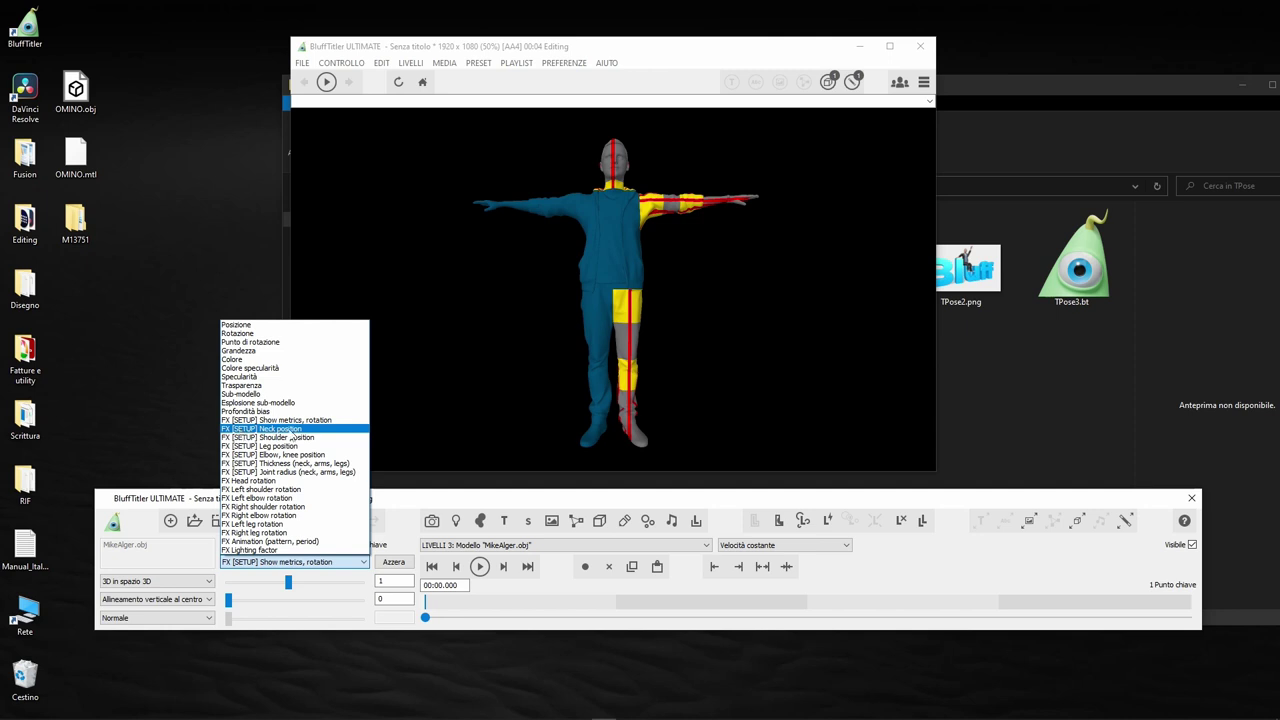
click(290, 428)
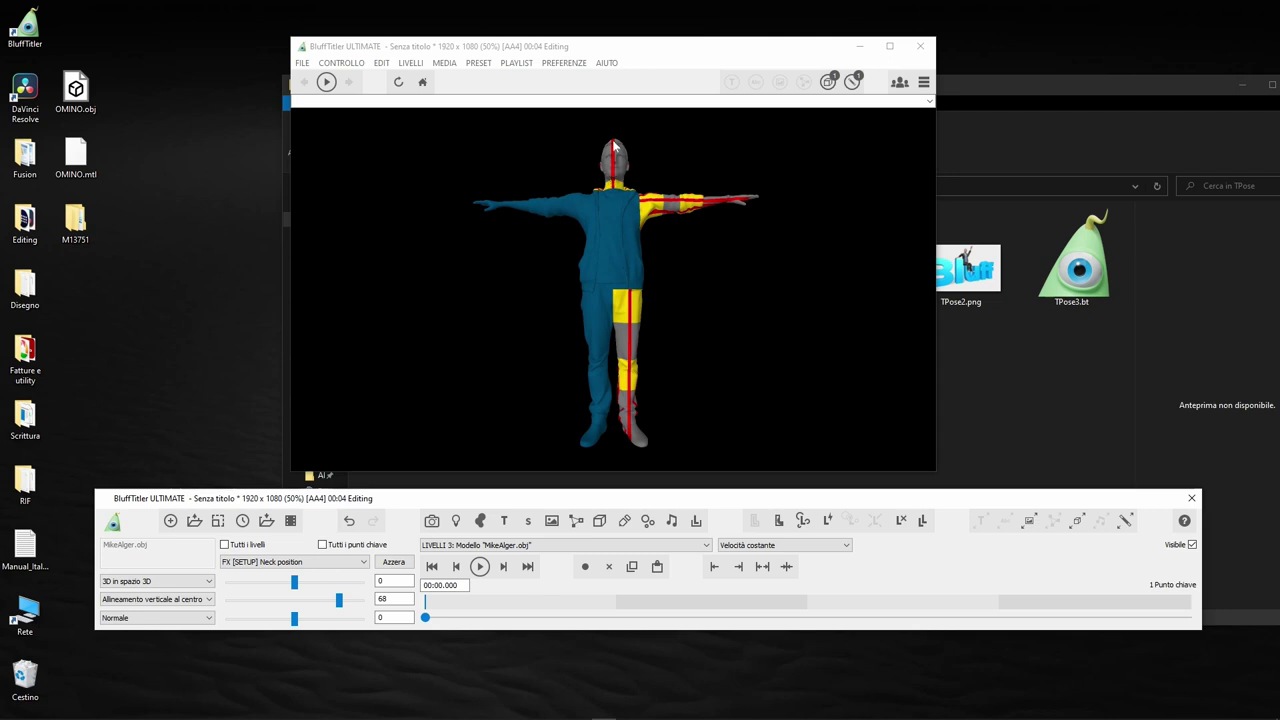
mouse_move(294, 581)
mouse_down()
mouse_move(309, 584)
mouse_move(294, 582)
mouse_up()
mouse_move(340, 599)
mouse_down()
mouse_move(263, 598)
mouse_move(337, 584)
mouse_up()
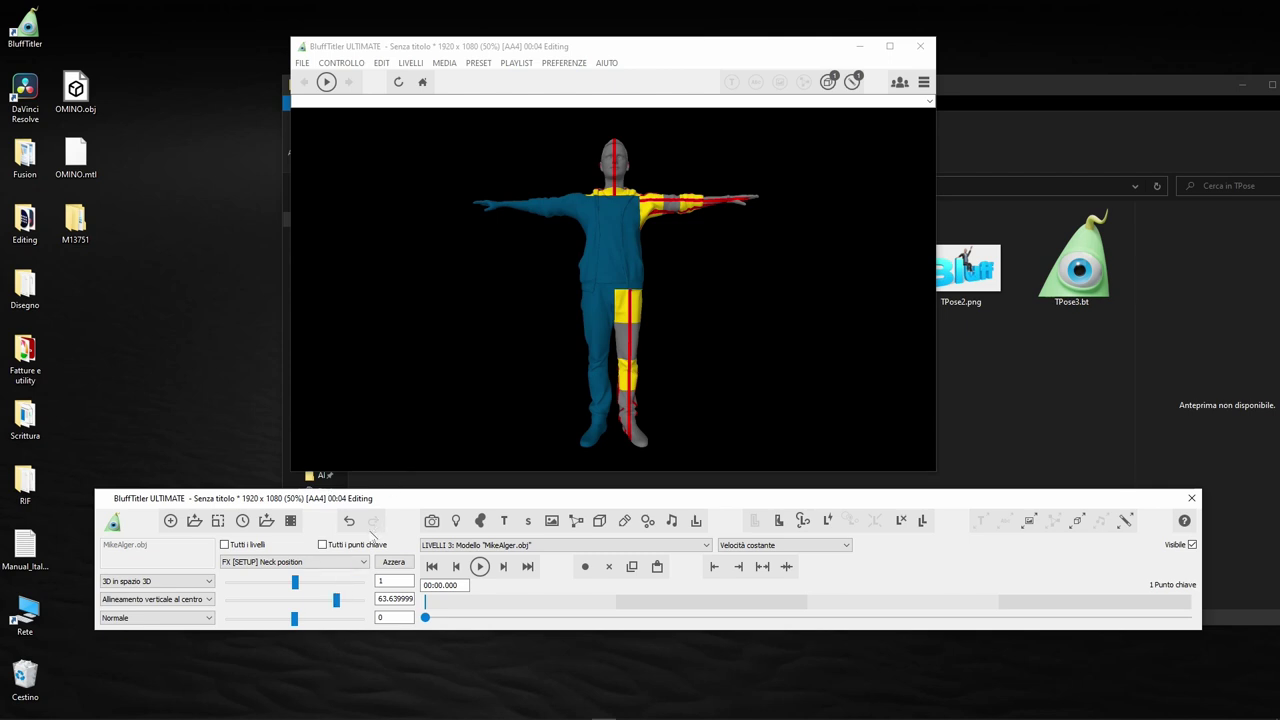
Test the neck joint by turning the head to about 82.7 with FX Head rotation.
click(330, 562)
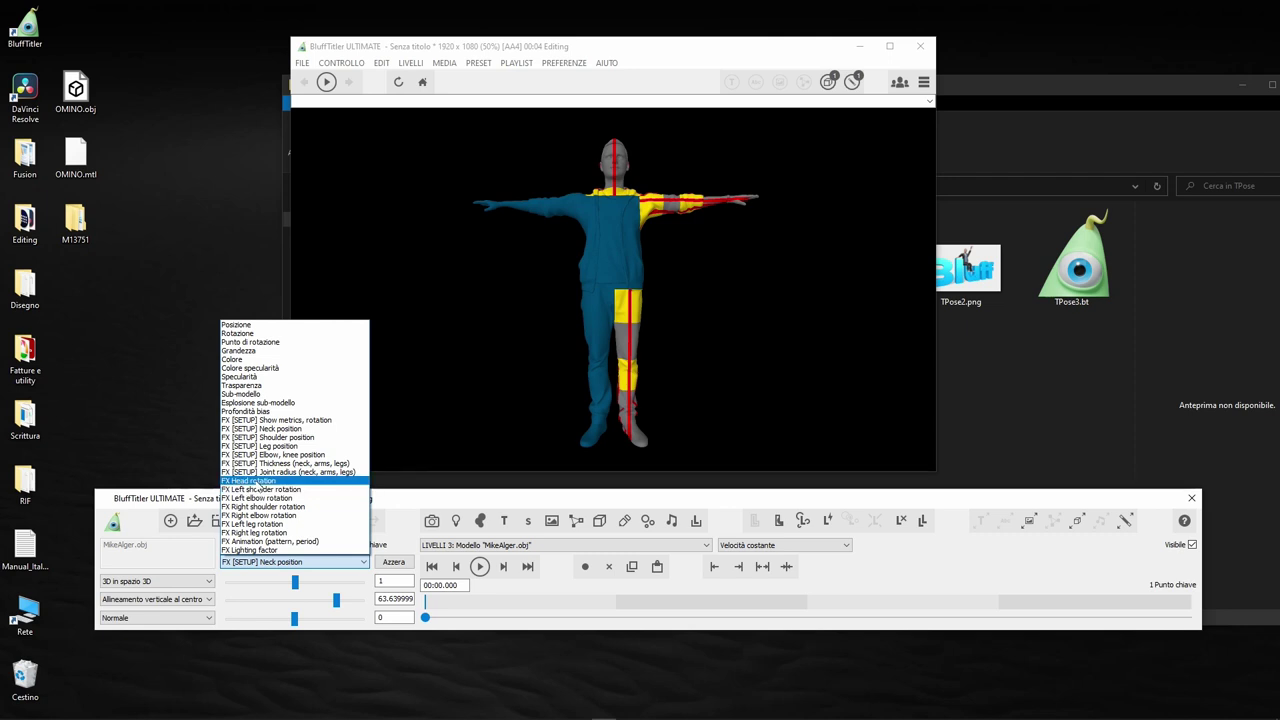
click(258, 482)
drag(294, 582, 354, 582)
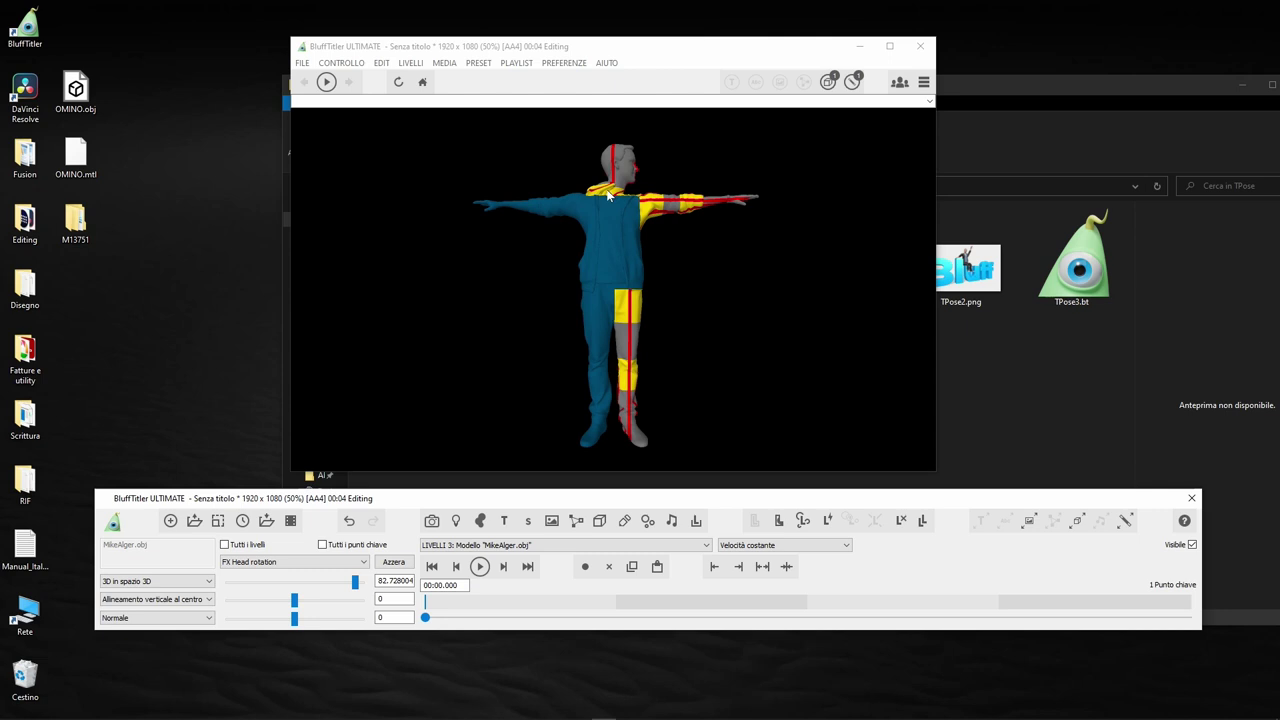
Shift the first-axis value of FX [SETUP] Neck position to about 3.04.
click(334, 565)
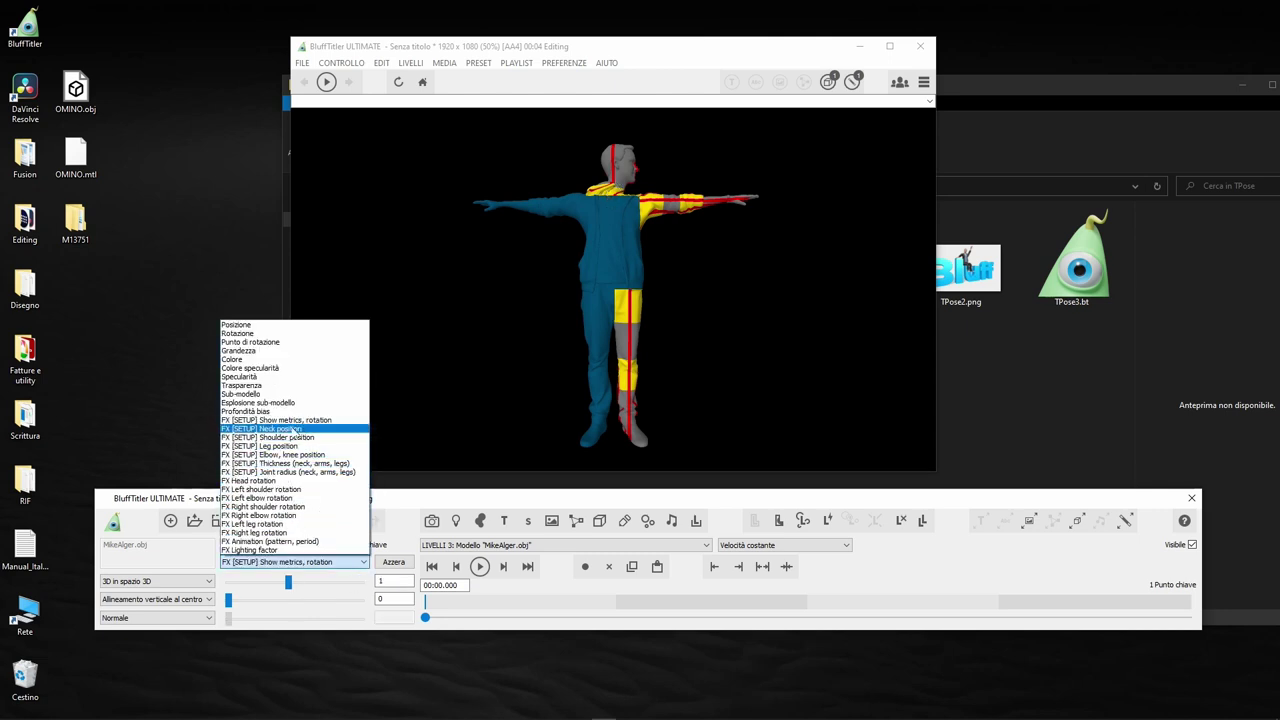
click(291, 428)
mouse_move(296, 587)
mouse_down()
mouse_move(330, 590)
mouse_move(298, 577)
mouse_up()
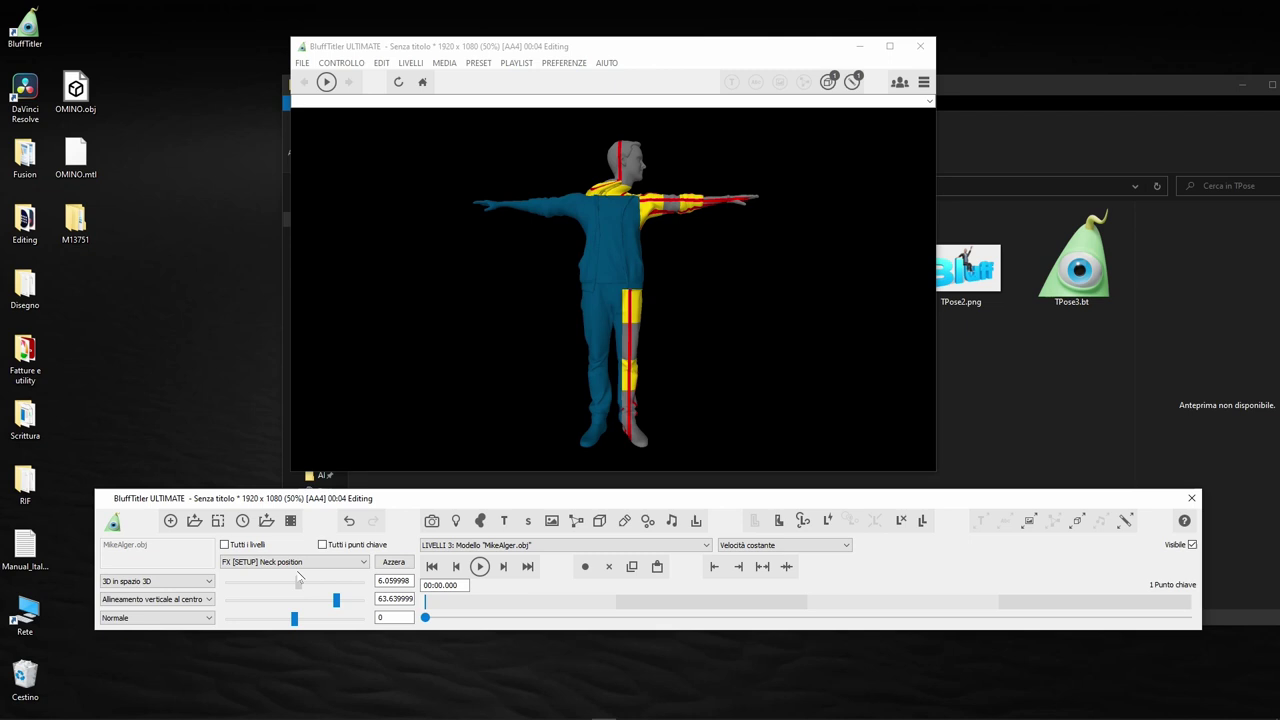
key(Left)
key(Left)
key(Left)
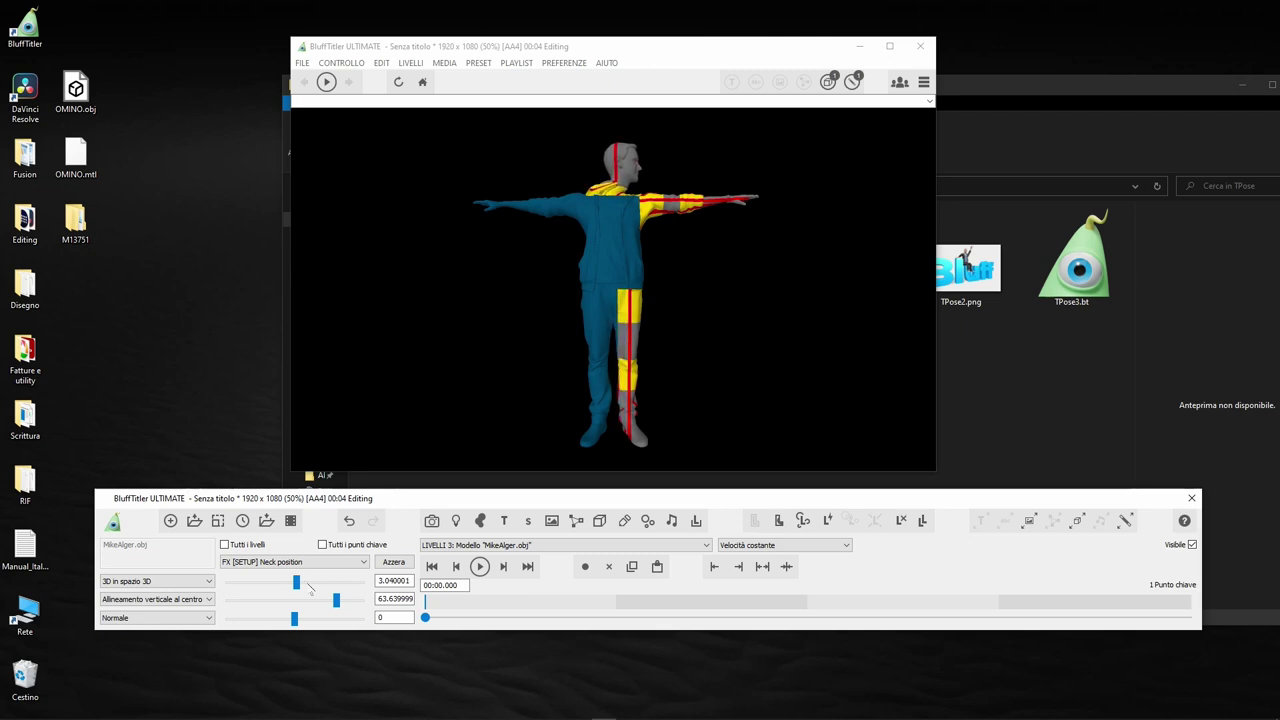
Raise the neck position's second-axis value to about 71.72 and test it by turning the head to about 49.1.
drag(336, 600, 341, 600)
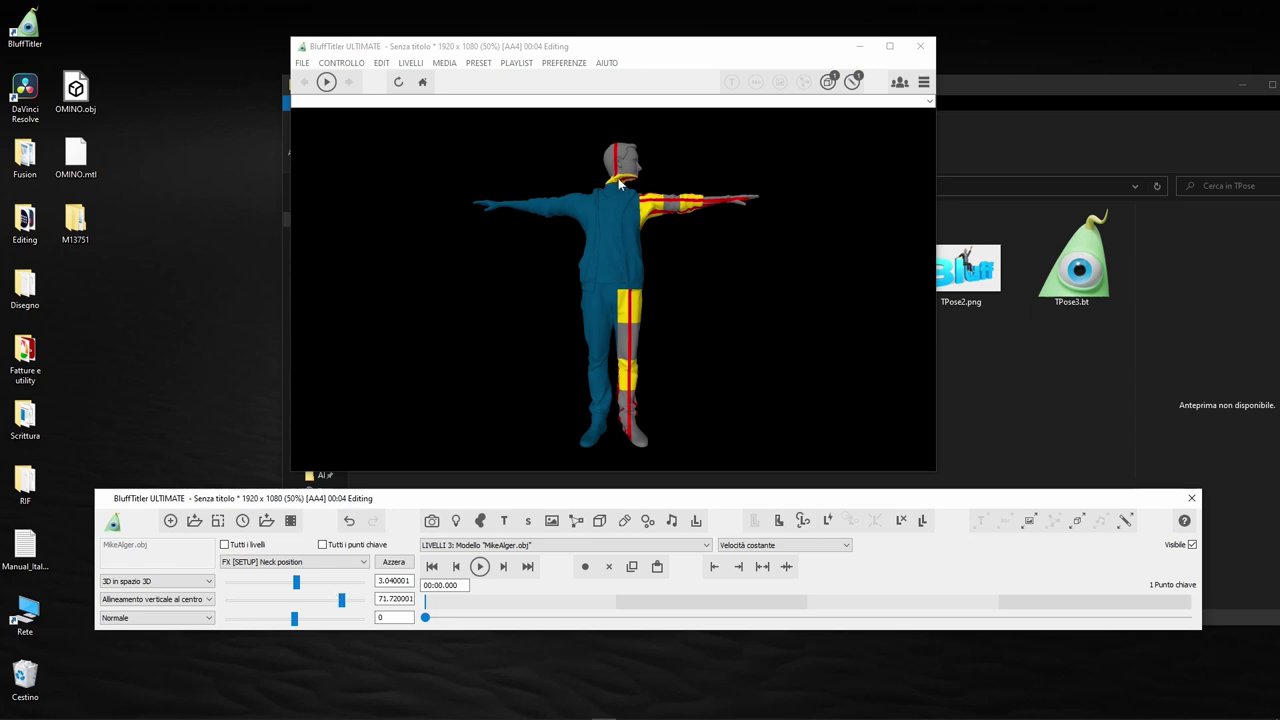
scroll(273, 562, down, 1)
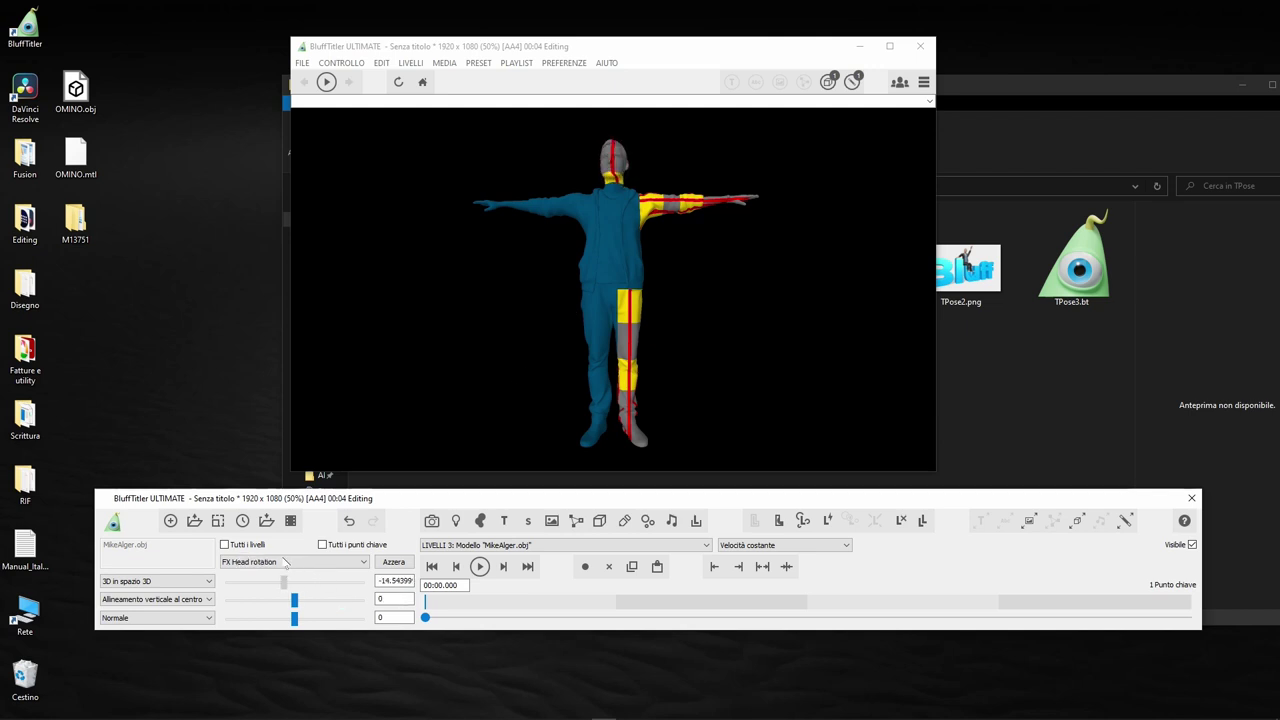
drag(272, 566, 334, 578)
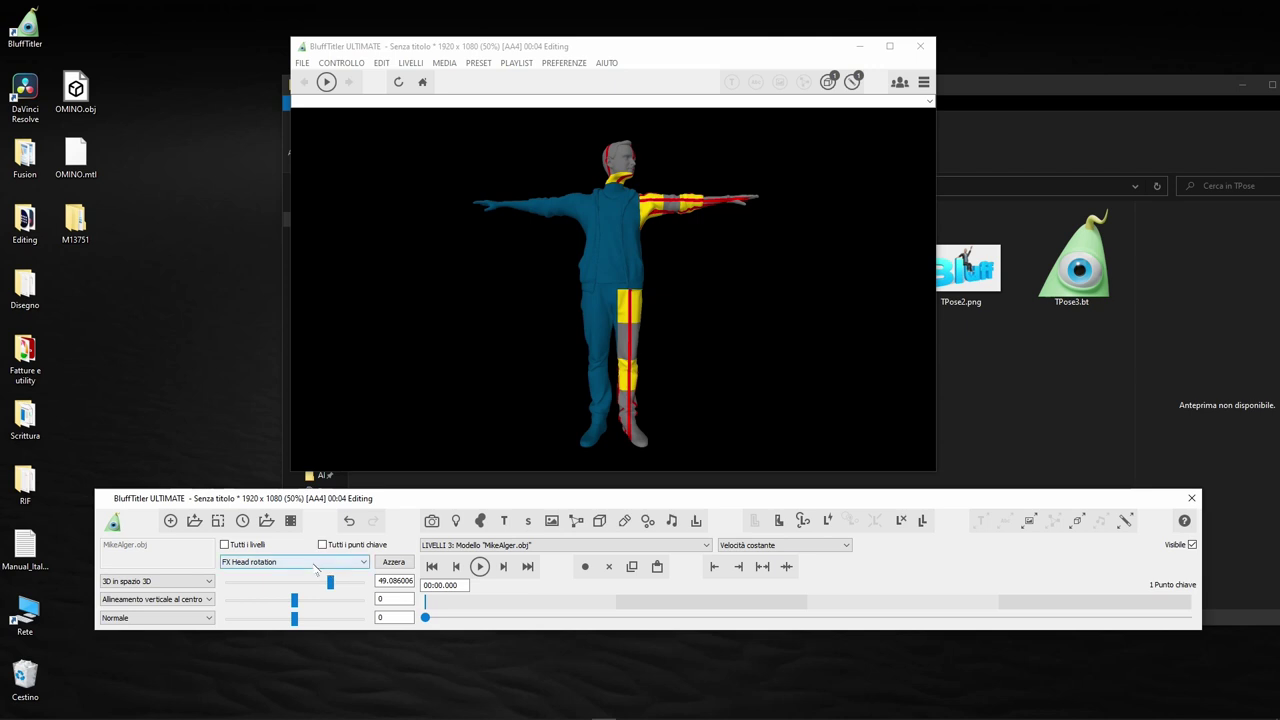
Set FX [SETUP] Neck position to about -4.04, 72.72 and -2.02 on its three axes.
click(316, 561)
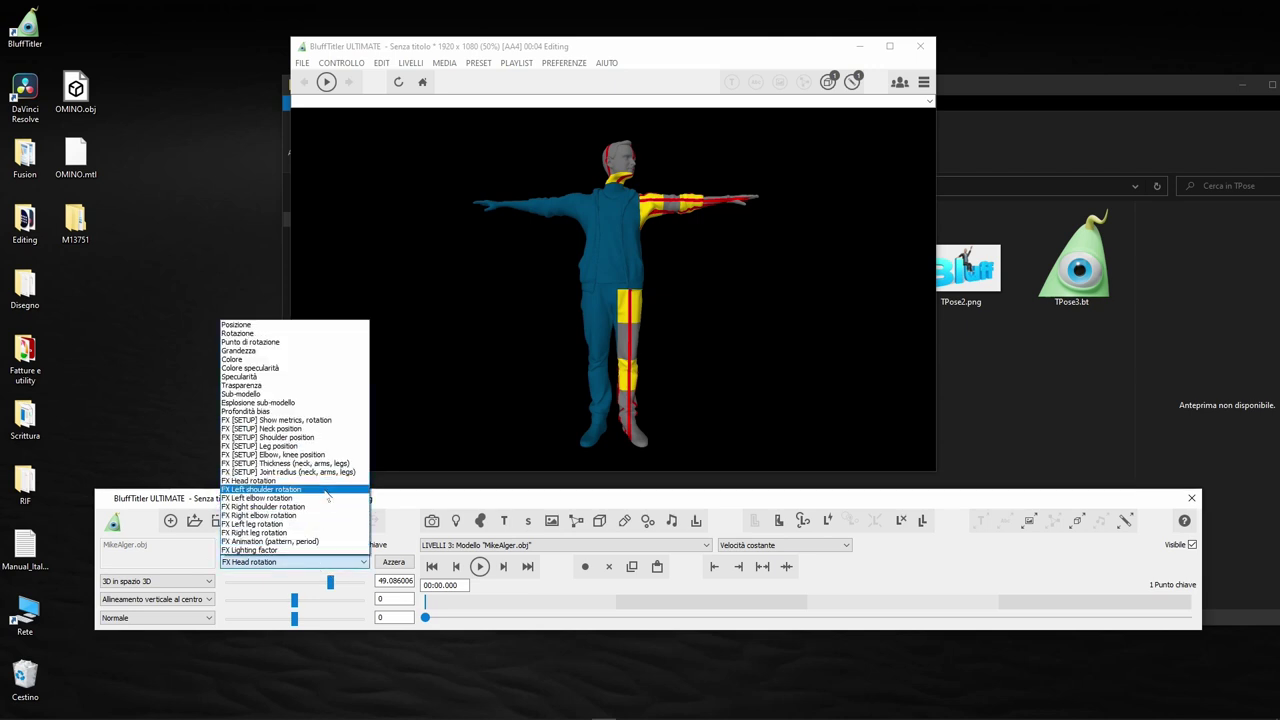
click(300, 429)
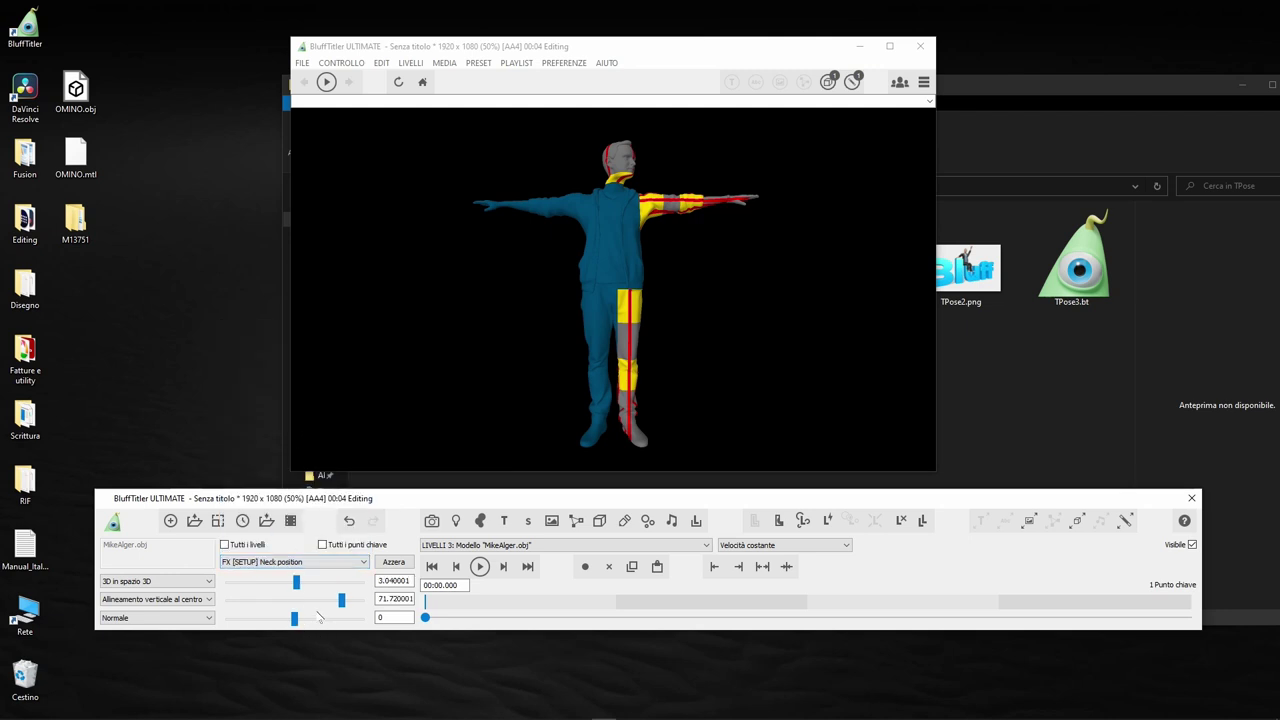
drag(341, 600, 343, 601)
drag(296, 583, 294, 591)
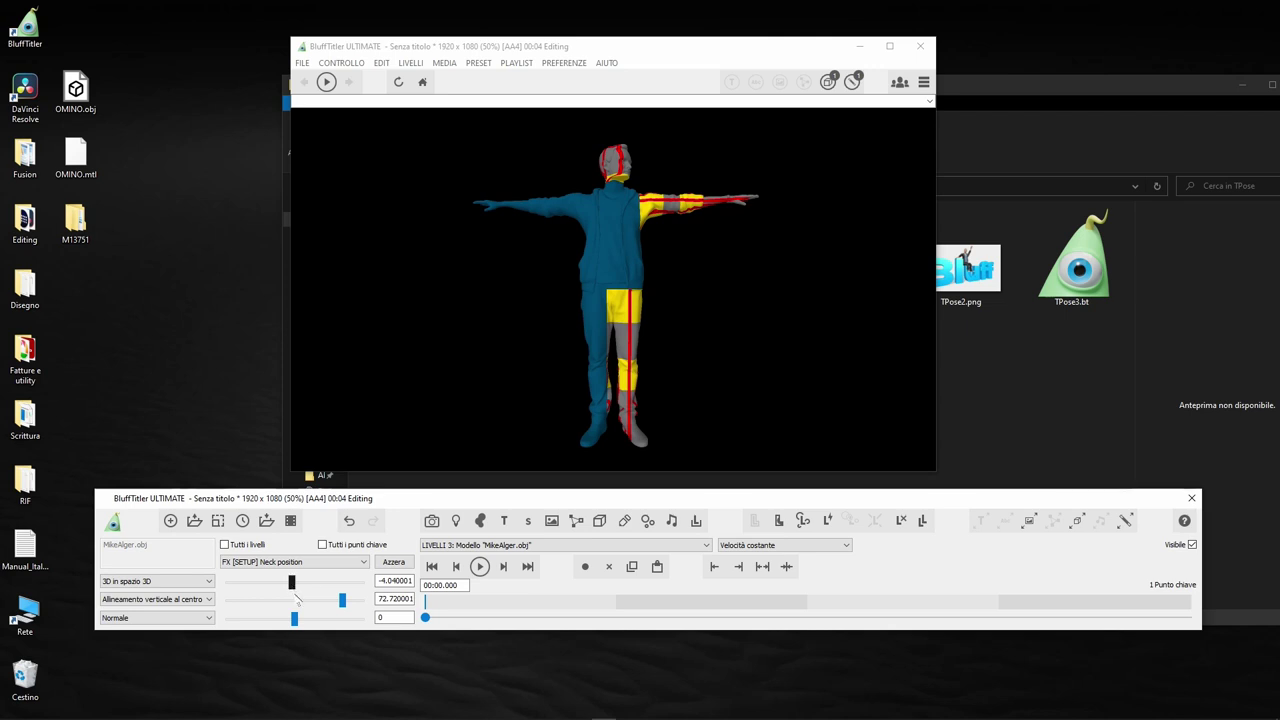
mouse_move(294, 618)
mouse_down()
mouse_move(281, 616)
mouse_move(293, 617)
mouse_up()
Test the neck by turning the head to about 79.1, and return FX Head rotation to about 0.92.
click(306, 563)
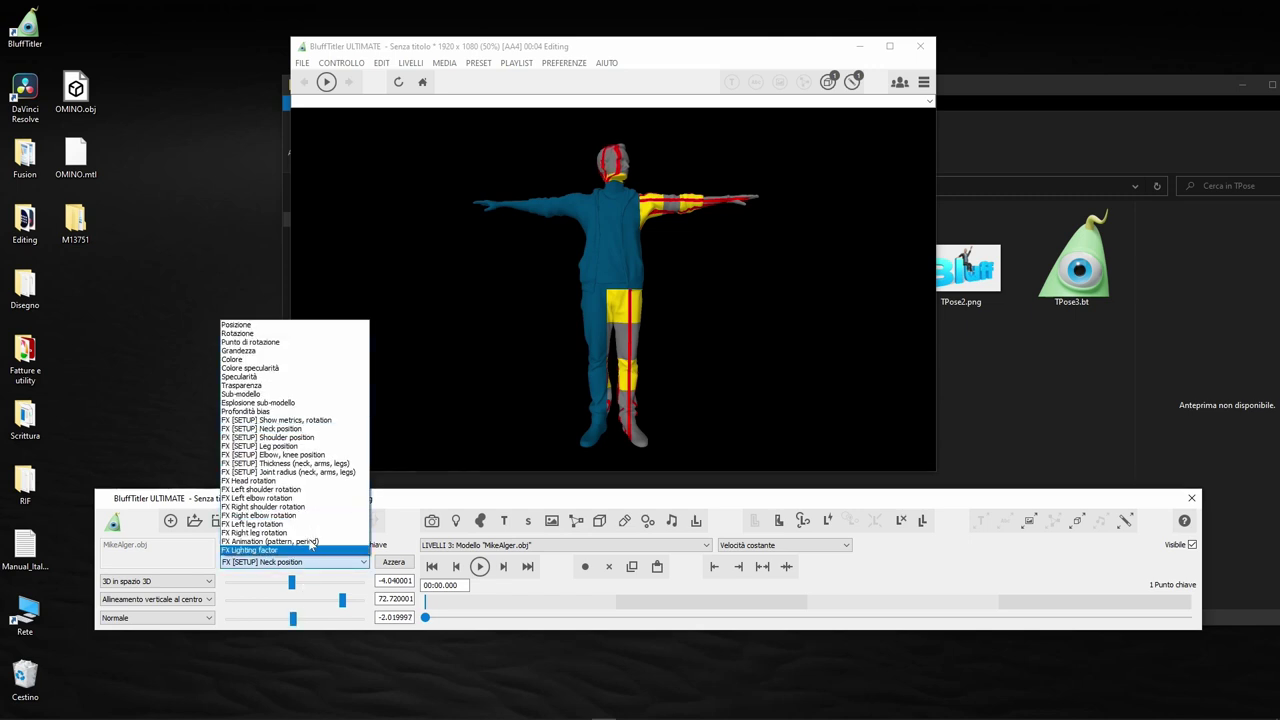
click(286, 482)
mouse_move(334, 582)
mouse_down()
mouse_move(252, 584)
mouse_move(352, 585)
mouse_up()
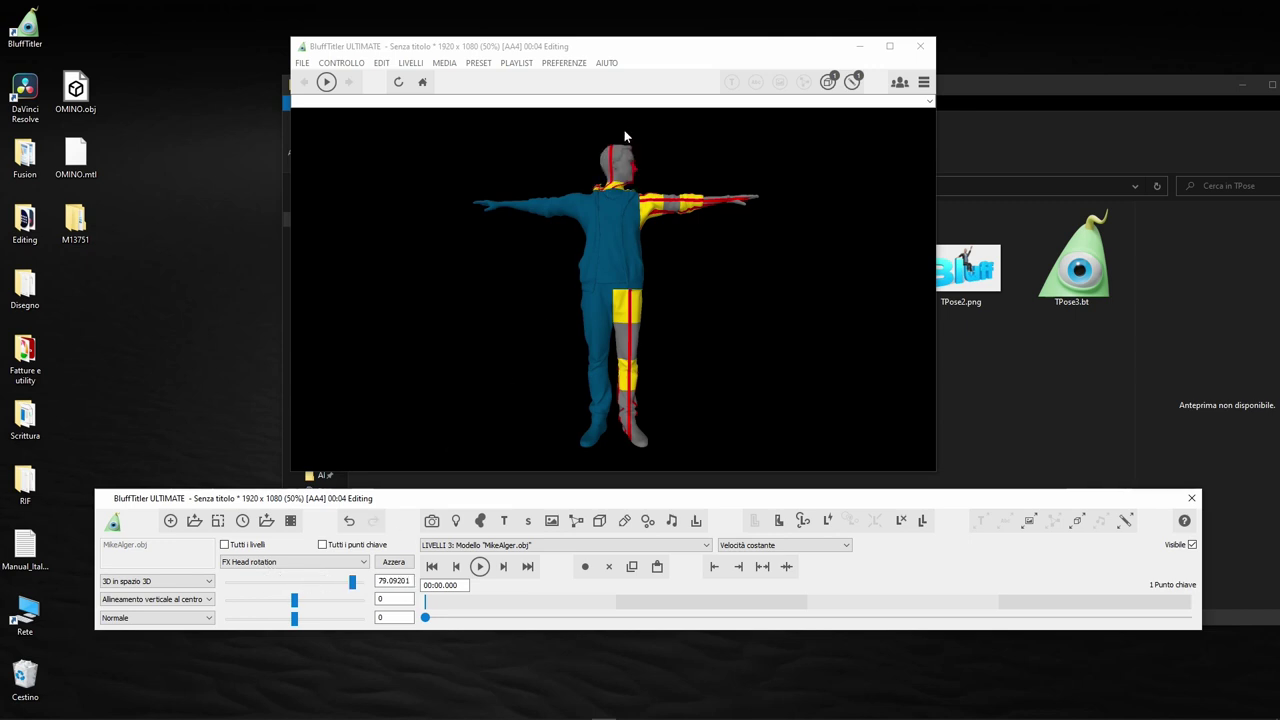
drag(352, 582, 294, 580)
Set FX [SETUP] Shoulder position to about 19.2, 60.6 and 2 to align the arm's bone.
click(363, 561)
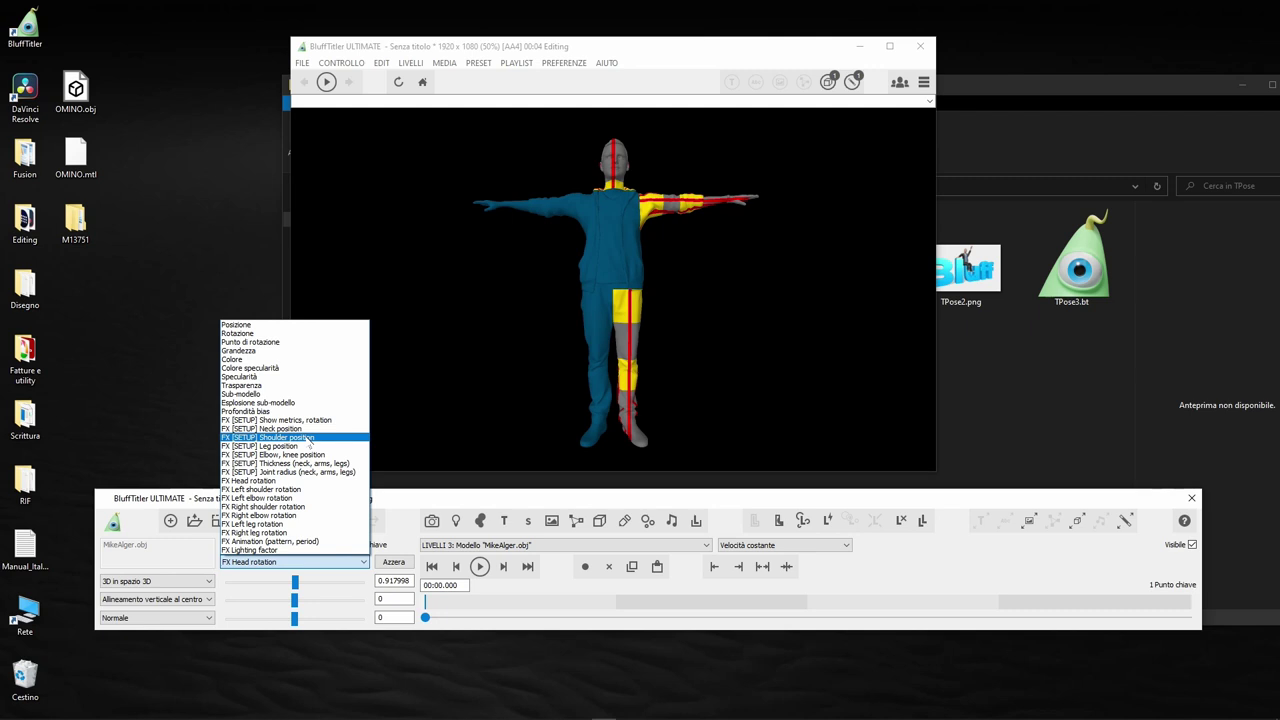
click(309, 438)
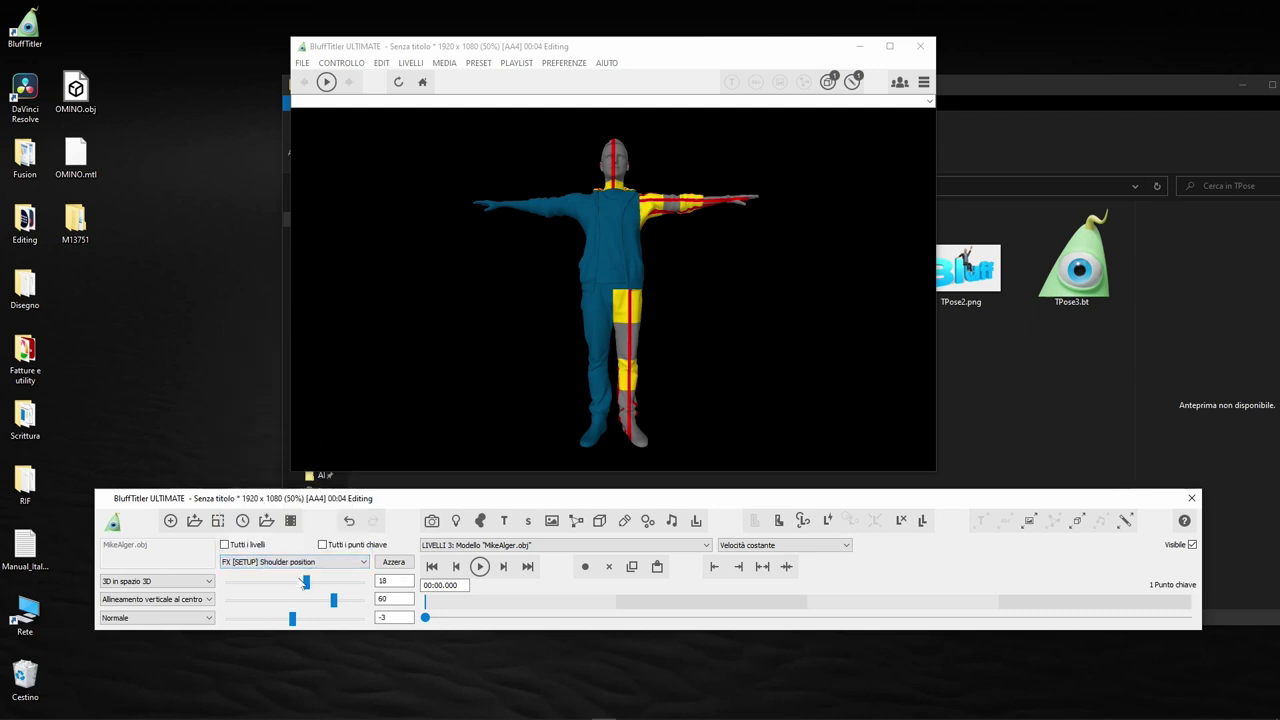
drag(334, 600, 342, 601)
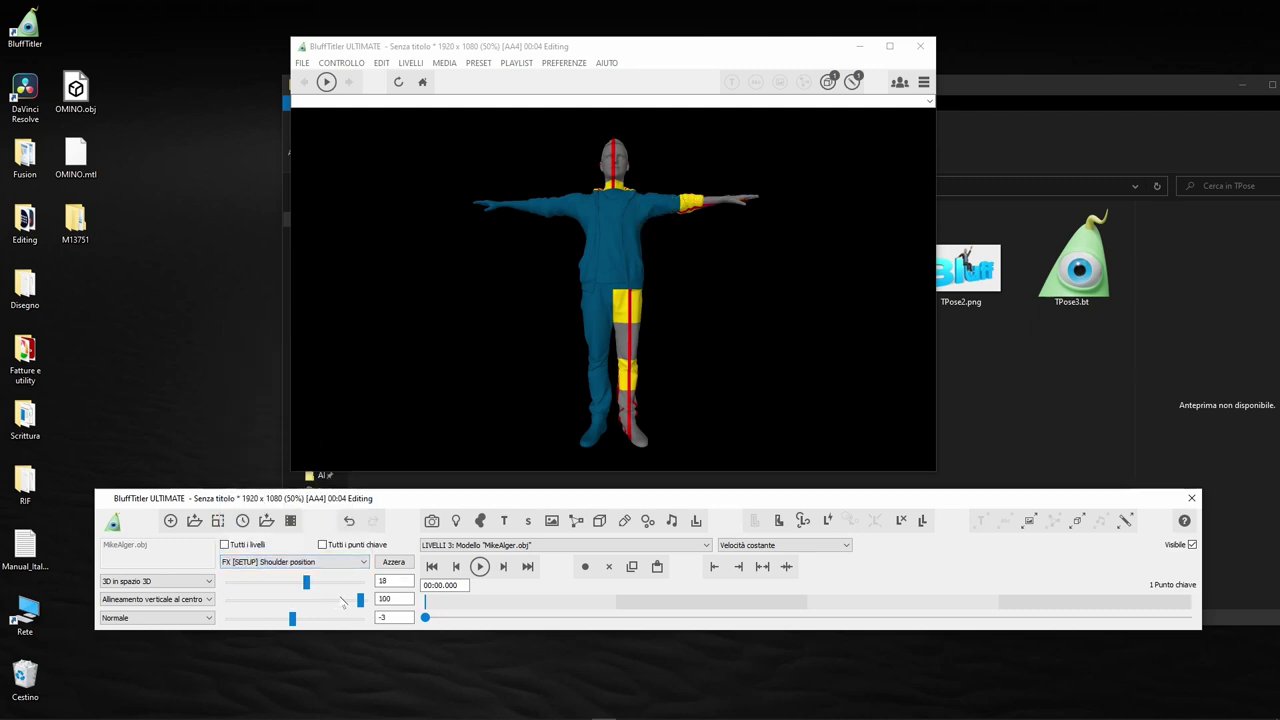
drag(330, 600, 335, 600)
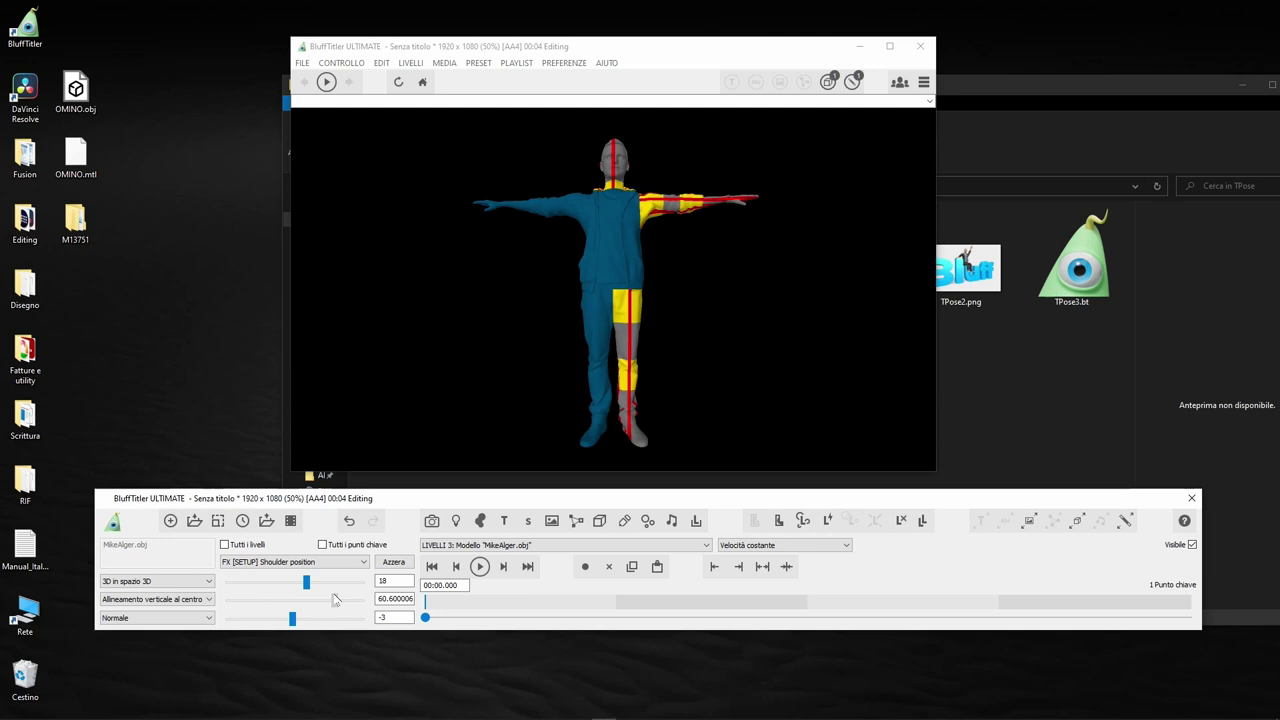
mouse_move(309, 586)
mouse_down()
mouse_move(321, 589)
mouse_move(295, 584)
mouse_move(311, 583)
mouse_move(312, 615)
mouse_move(299, 606)
mouse_up()
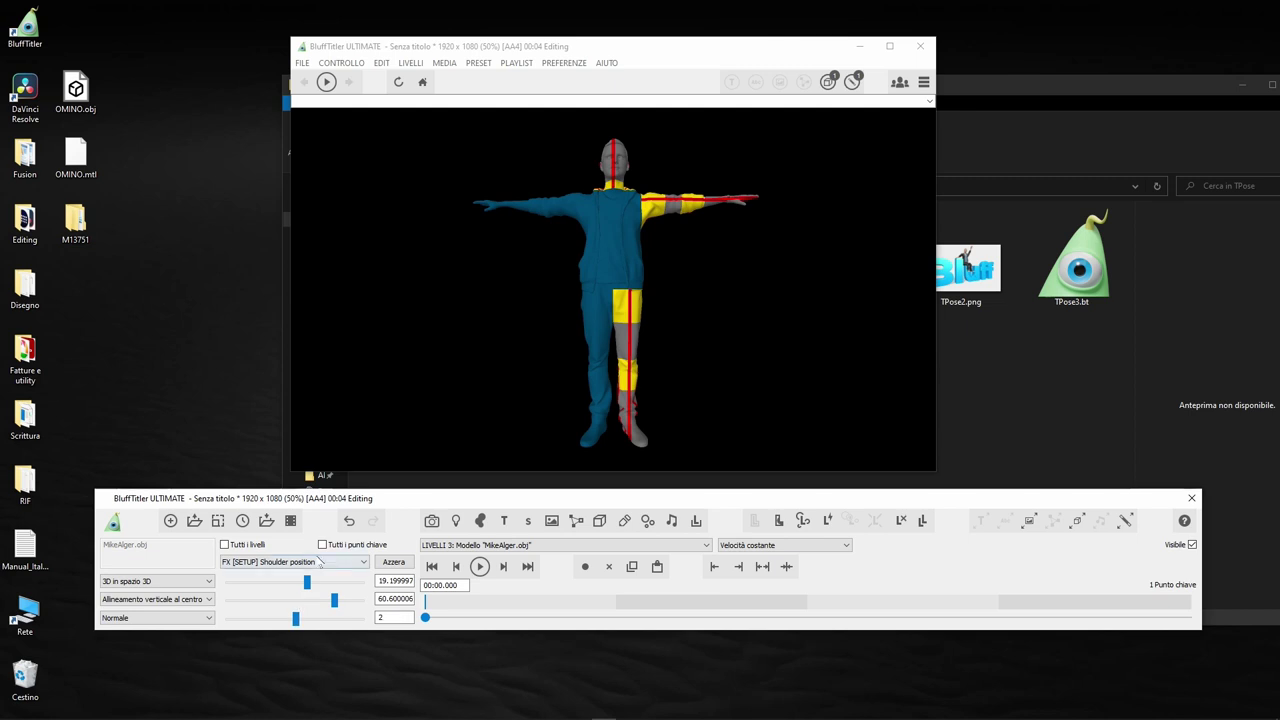
Test the left arm with FX Left shoulder rotation at about -7.27, and leave its values at 0 and about 2.74.
click(320, 562)
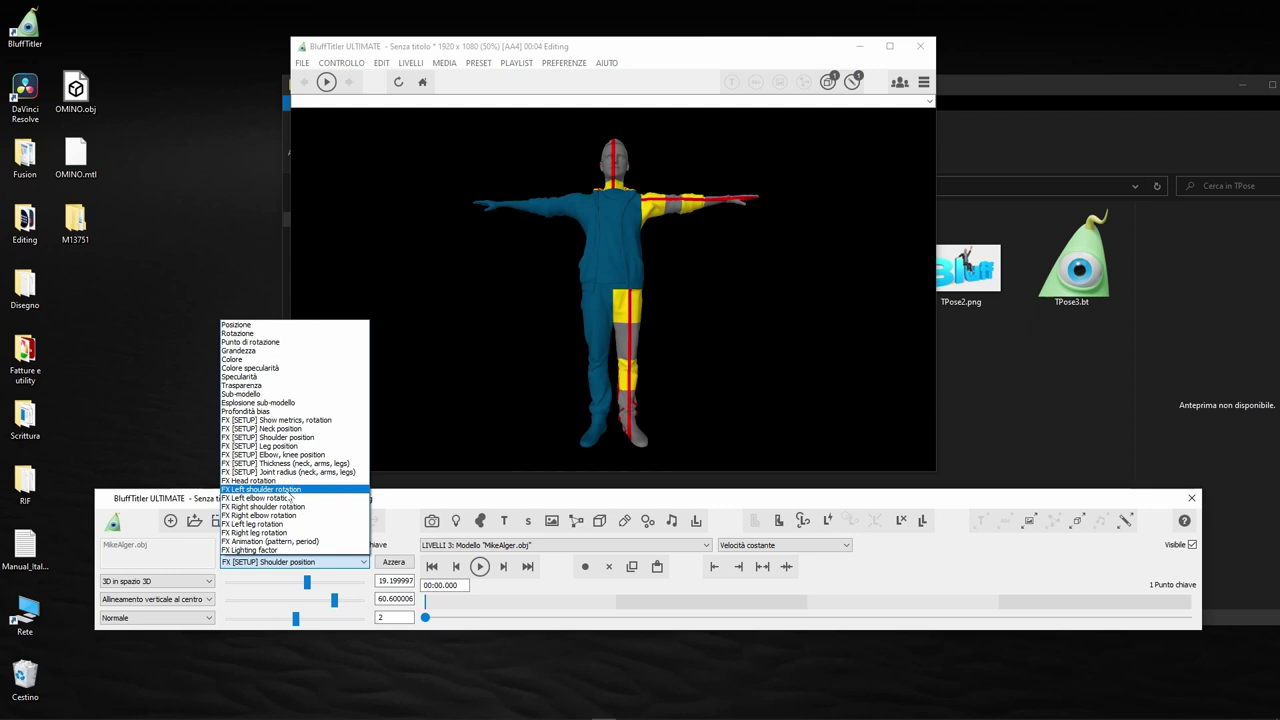
click(262, 489)
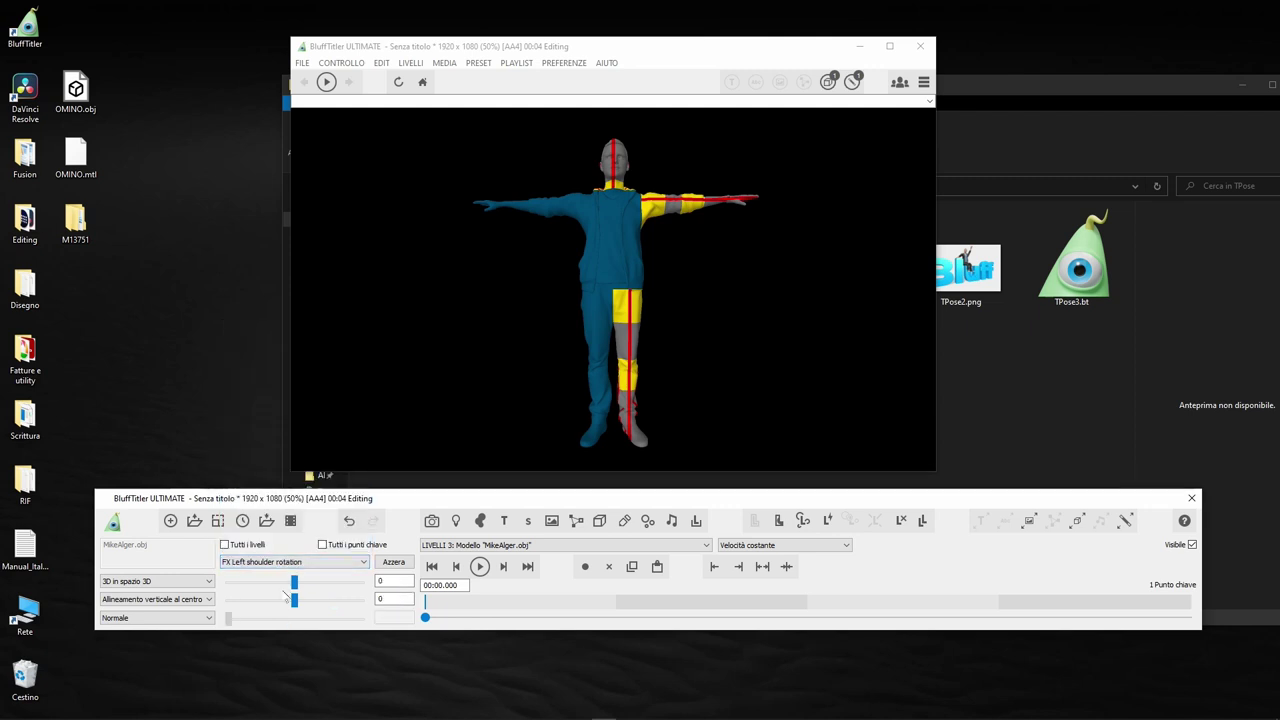
mouse_move(296, 582)
mouse_down()
mouse_move(314, 583)
mouse_move(248, 563)
mouse_move(291, 563)
mouse_up()
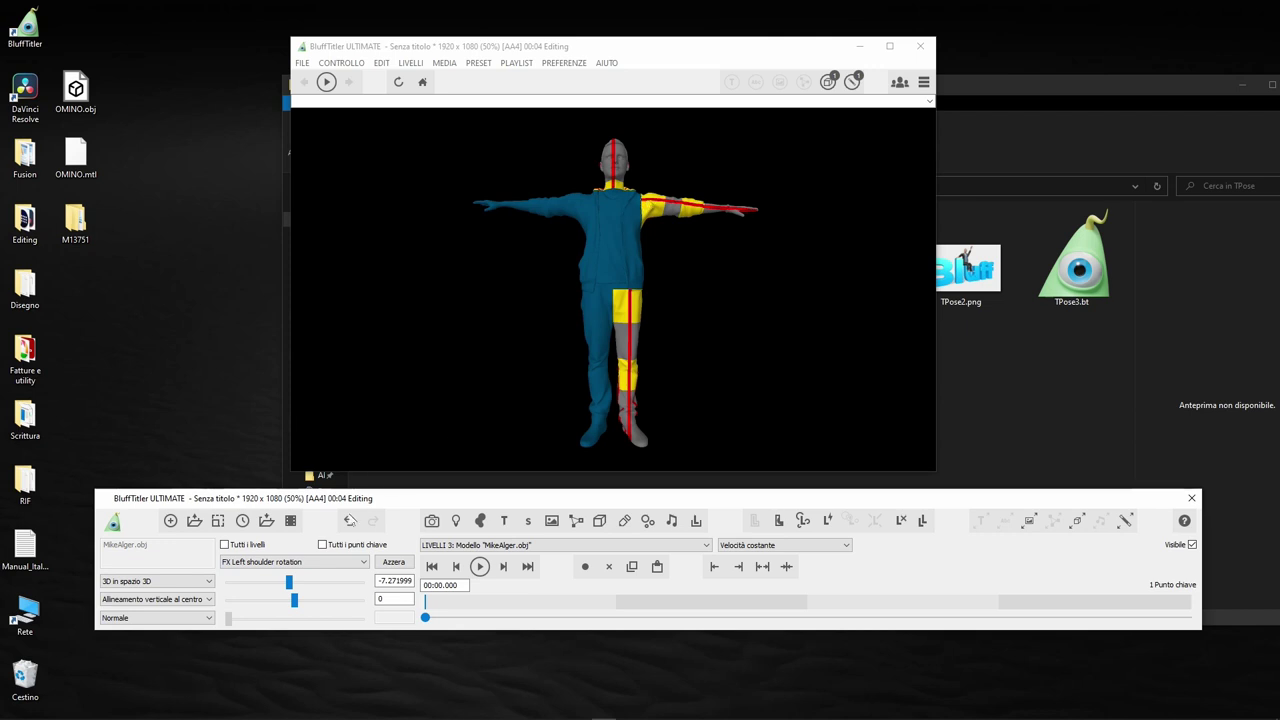
mouse_move(291, 582)
mouse_down()
mouse_move(318, 578)
mouse_move(224, 579)
mouse_move(321, 580)
mouse_move(336, 562)
mouse_move(236, 563)
mouse_move(348, 567)
mouse_move(219, 567)
mouse_move(348, 567)
mouse_move(268, 582)
mouse_move(279, 587)
mouse_move(229, 583)
mouse_move(362, 612)
mouse_move(165, 609)
mouse_move(377, 617)
mouse_move(228, 612)
mouse_move(355, 614)
mouse_move(240, 615)
mouse_move(305, 620)
mouse_move(278, 615)
mouse_move(296, 612)
mouse_move(257, 587)
mouse_move(288, 587)
mouse_move(242, 586)
mouse_move(315, 586)
mouse_move(298, 587)
mouse_up()
Set FX [SETUP] Leg position to about 11.12, -6.06 and 2 to place the hip joint.
click(335, 562)
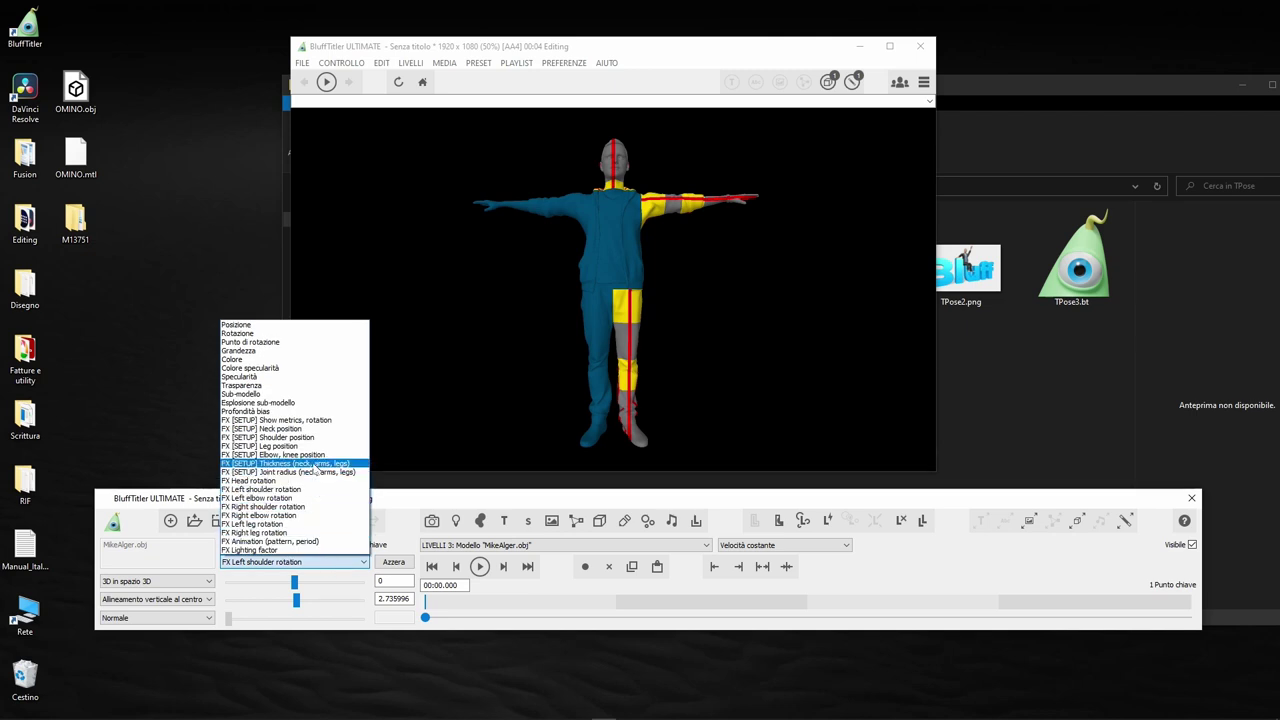
click(275, 446)
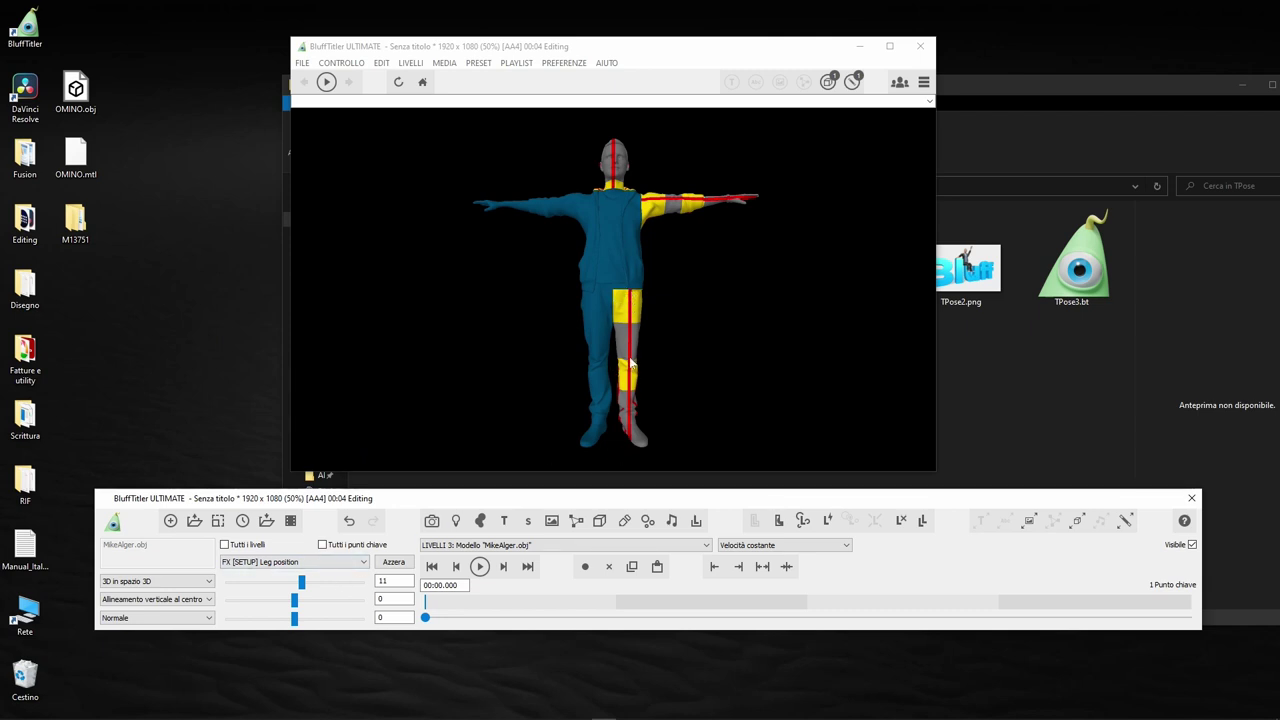
drag(303, 583, 306, 587)
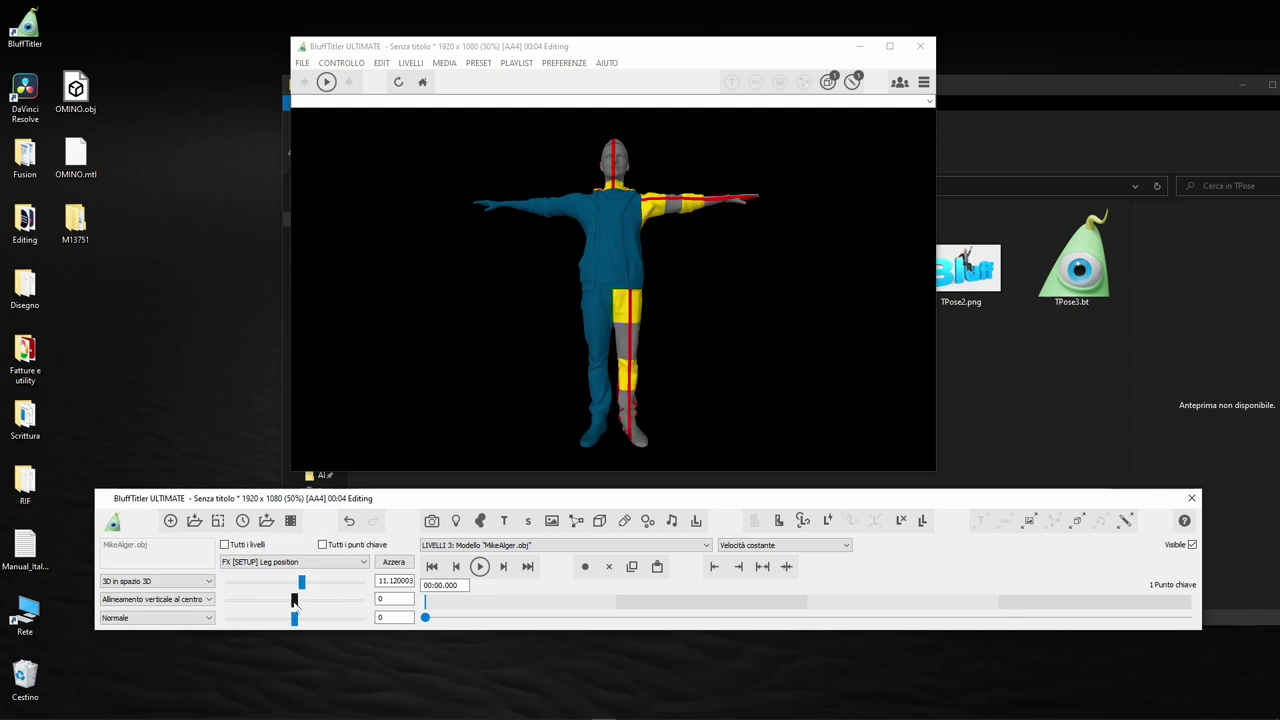
drag(295, 603, 291, 600)
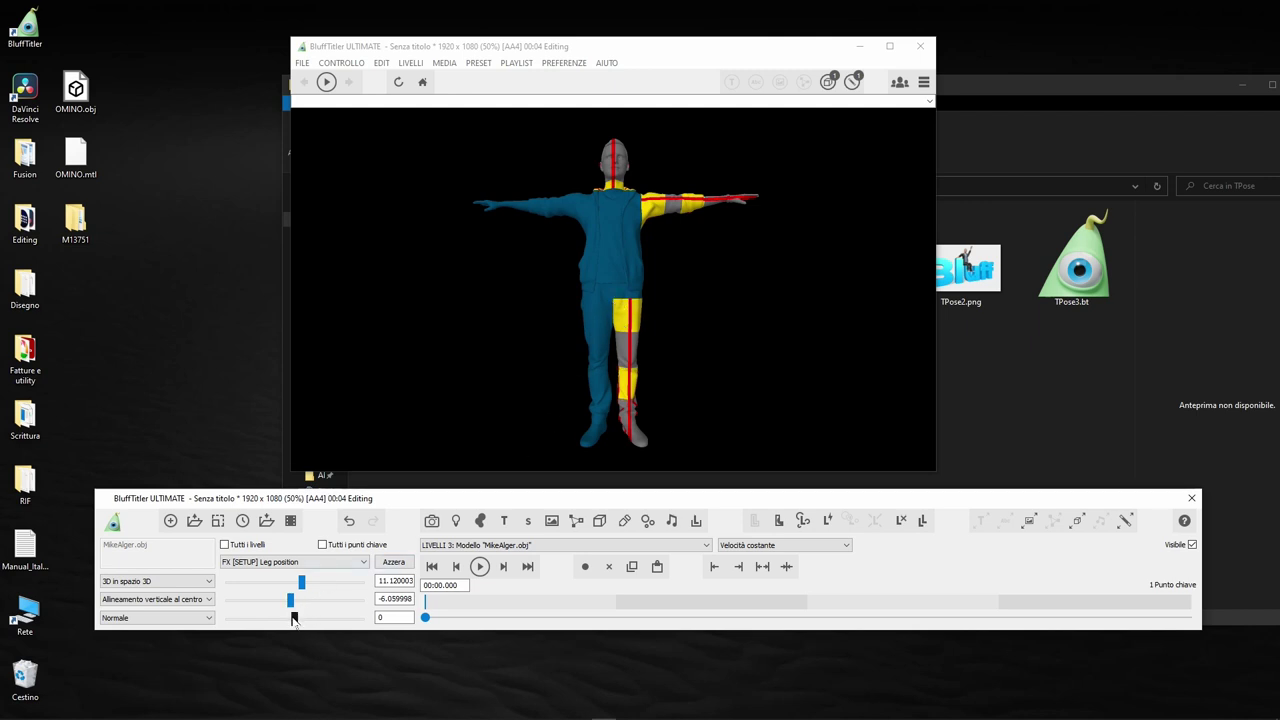
drag(294, 618, 297, 622)
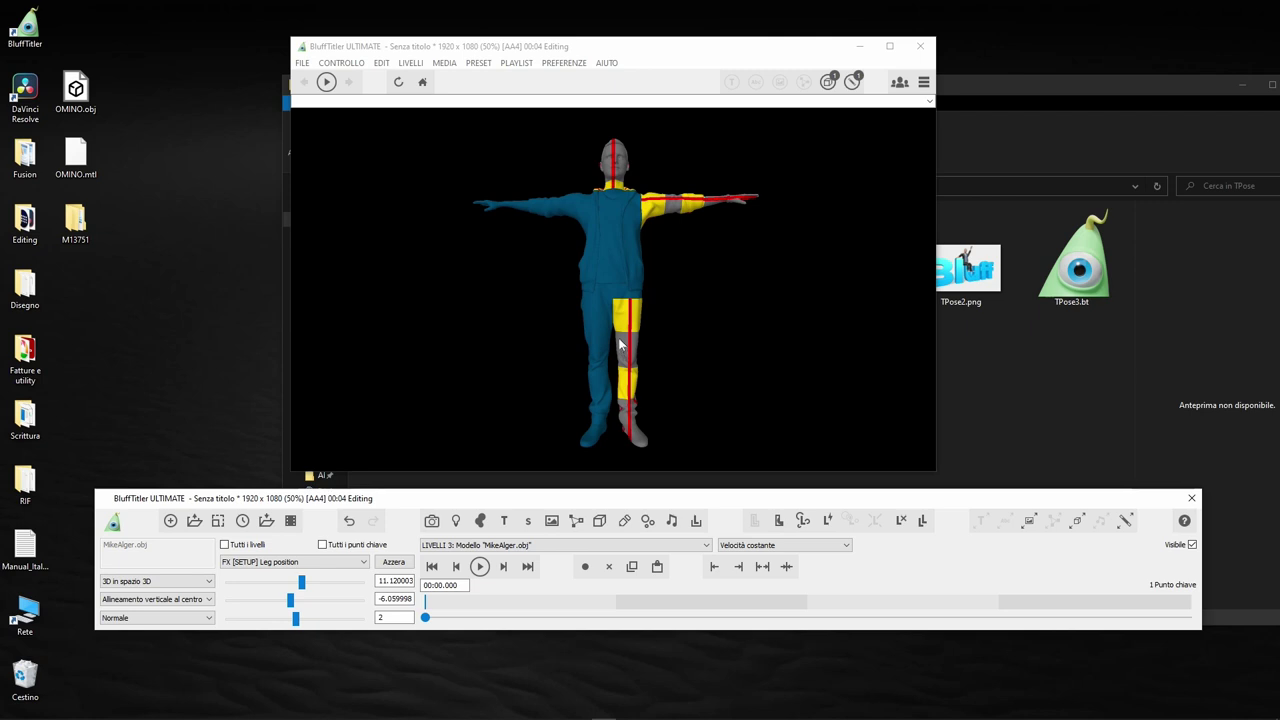
Test bending the left elbow up to 90, and bring FX Left elbow rotation back to about -2.74 and 0.92.
click(274, 568)
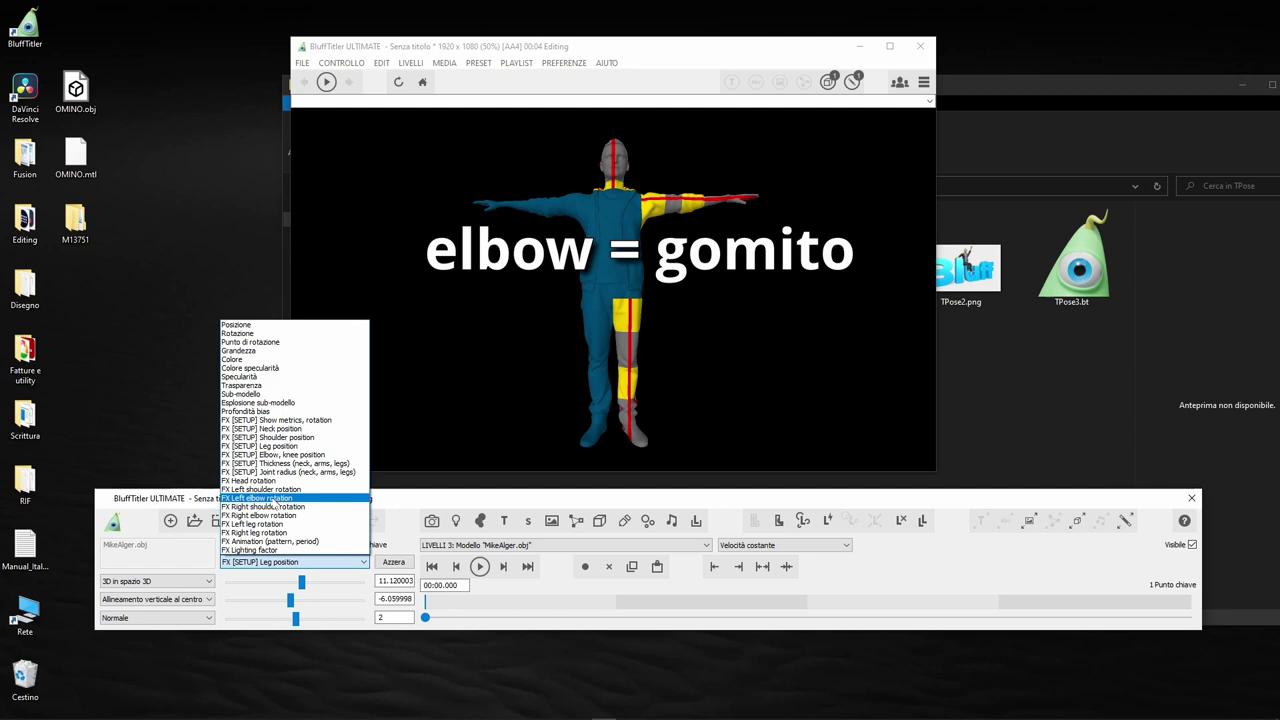
click(274, 498)
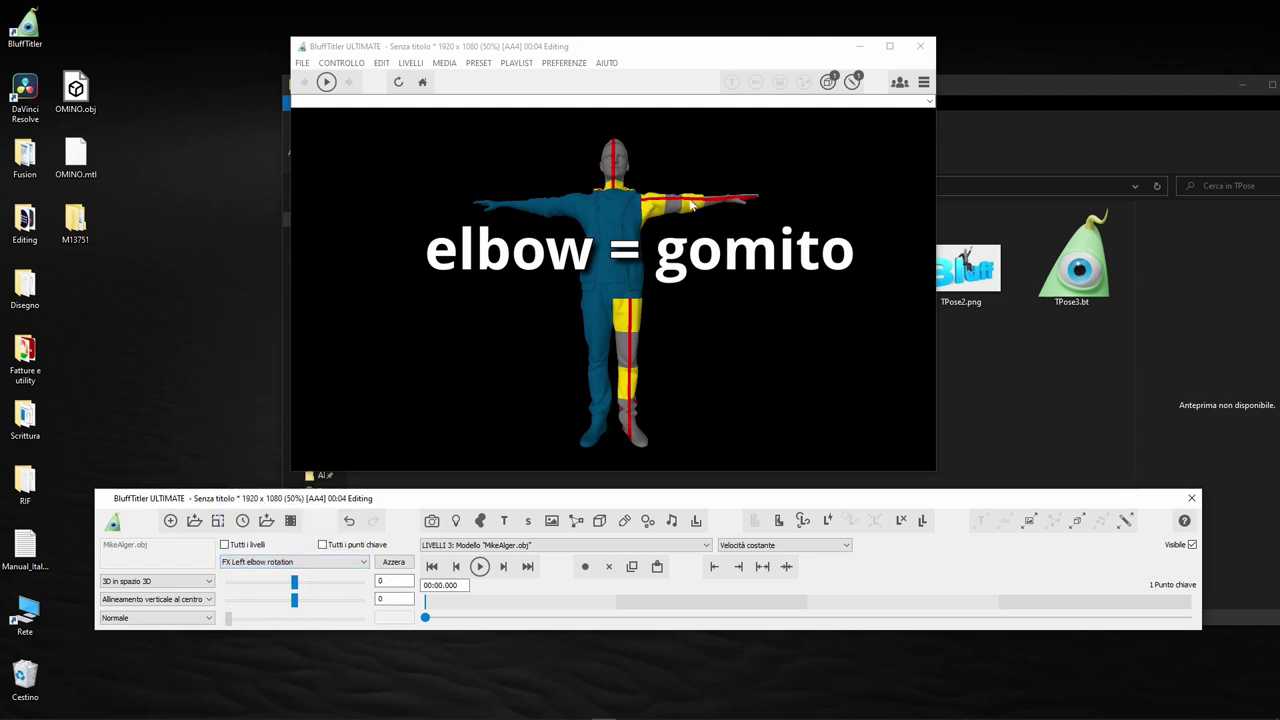
mouse_move(294, 581)
mouse_down()
mouse_move(307, 585)
mouse_move(221, 576)
mouse_move(295, 577)
mouse_up()
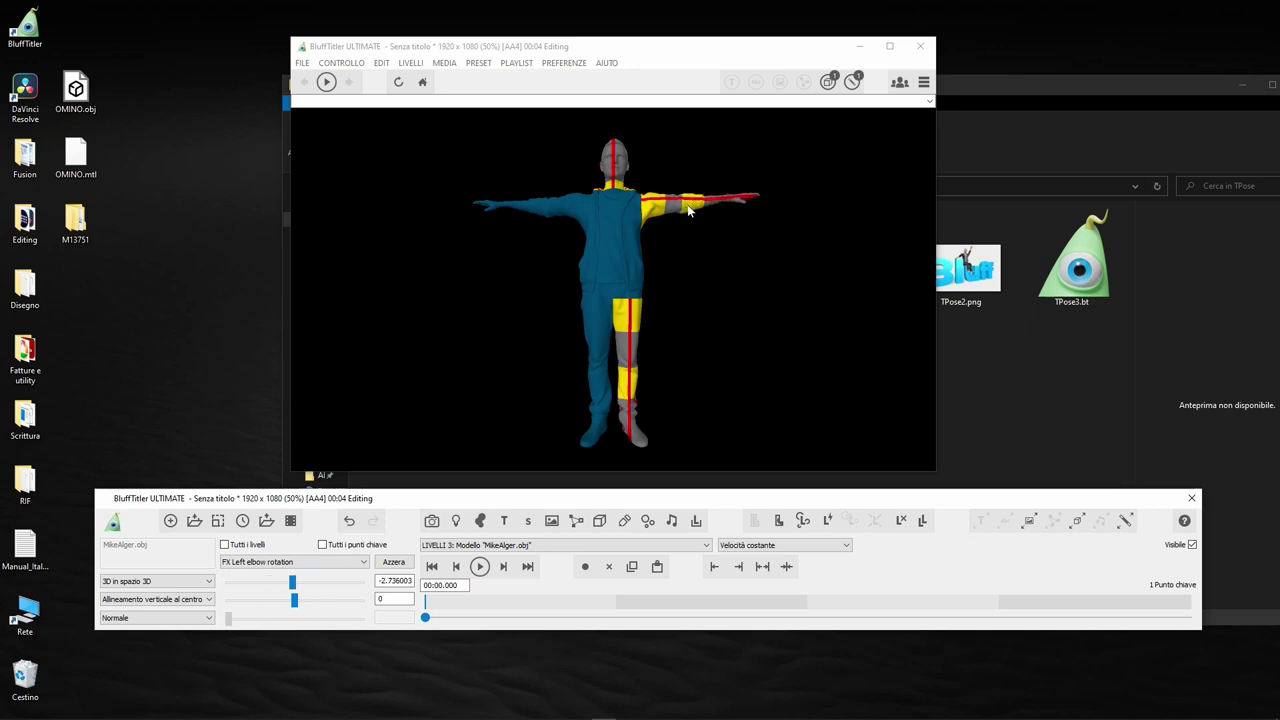
drag(292, 581, 378, 583)
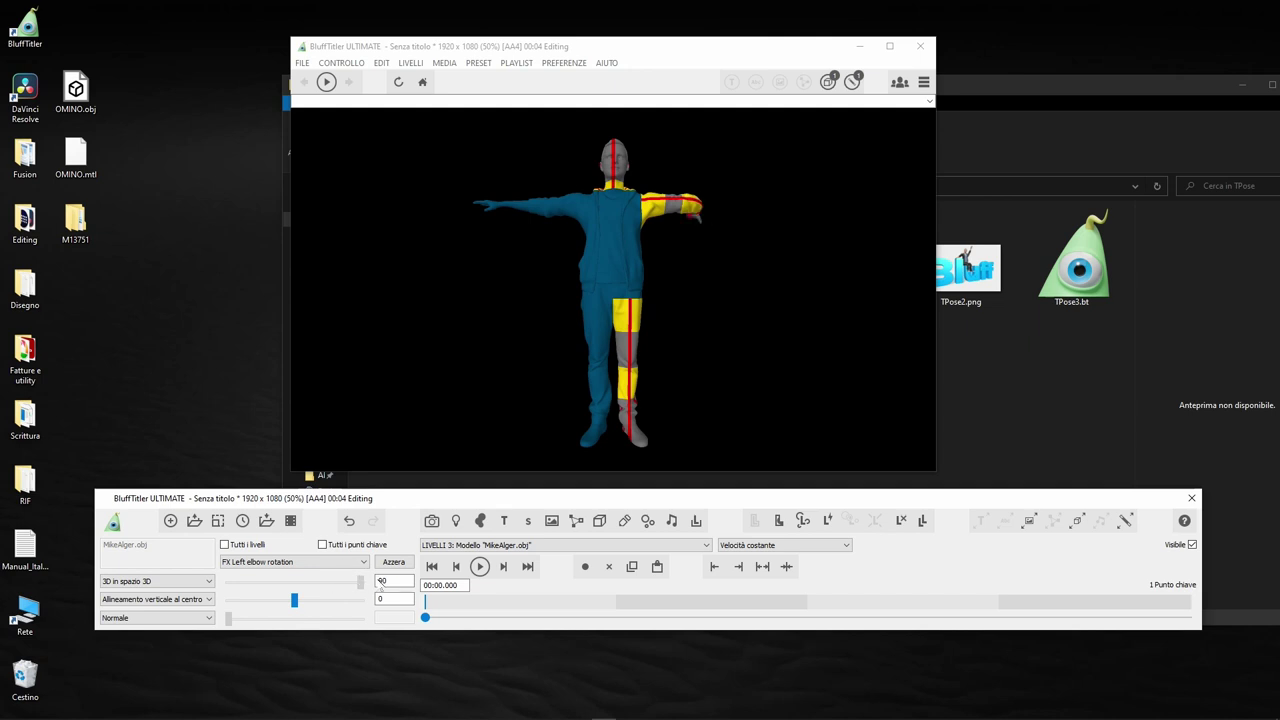
drag(361, 582, 289, 584)
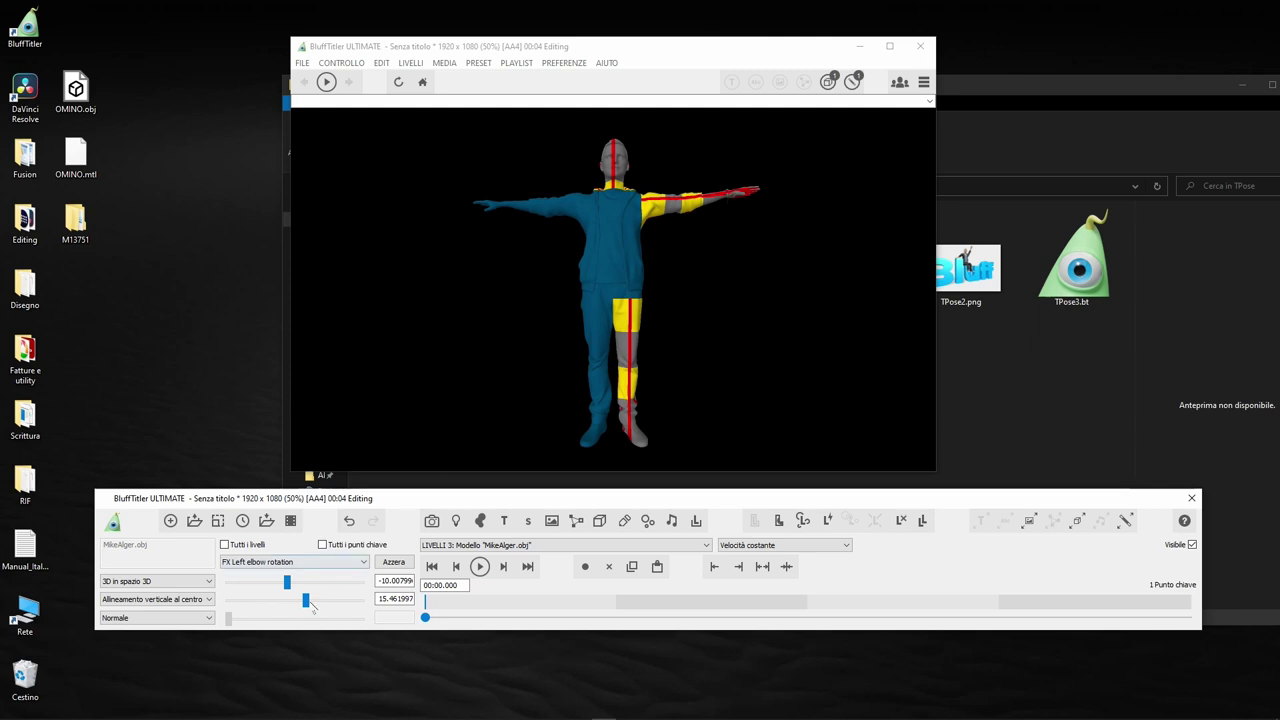
drag(306, 600, 296, 580)
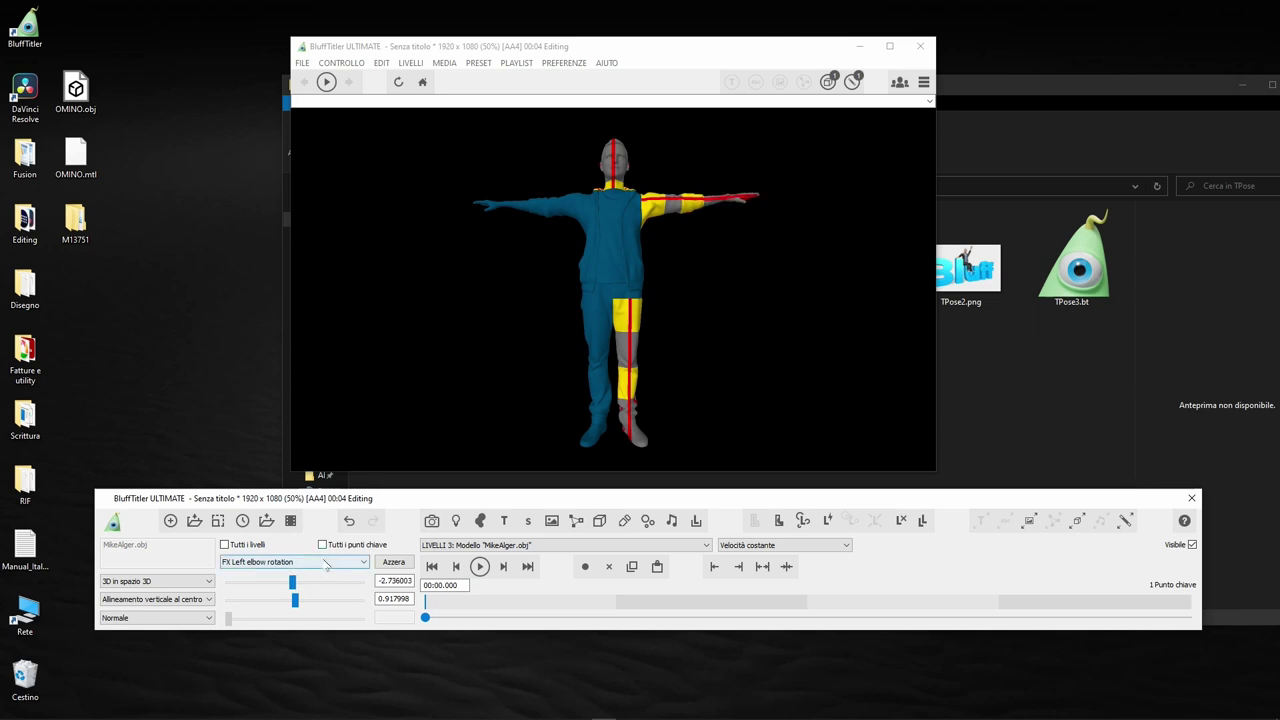
Set FX [SETUP] Elbow, knee position to about 23.99 and 37.63 to align the elbow and knee joints.
click(326, 563)
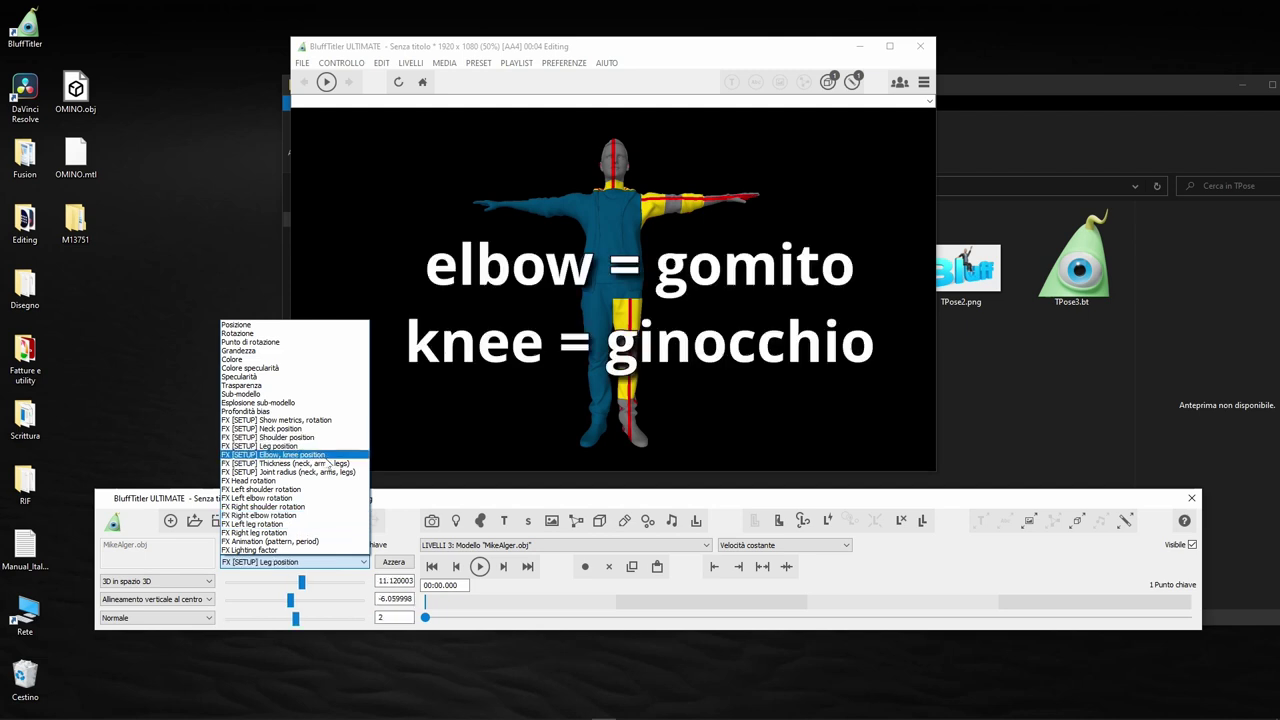
click(329, 462)
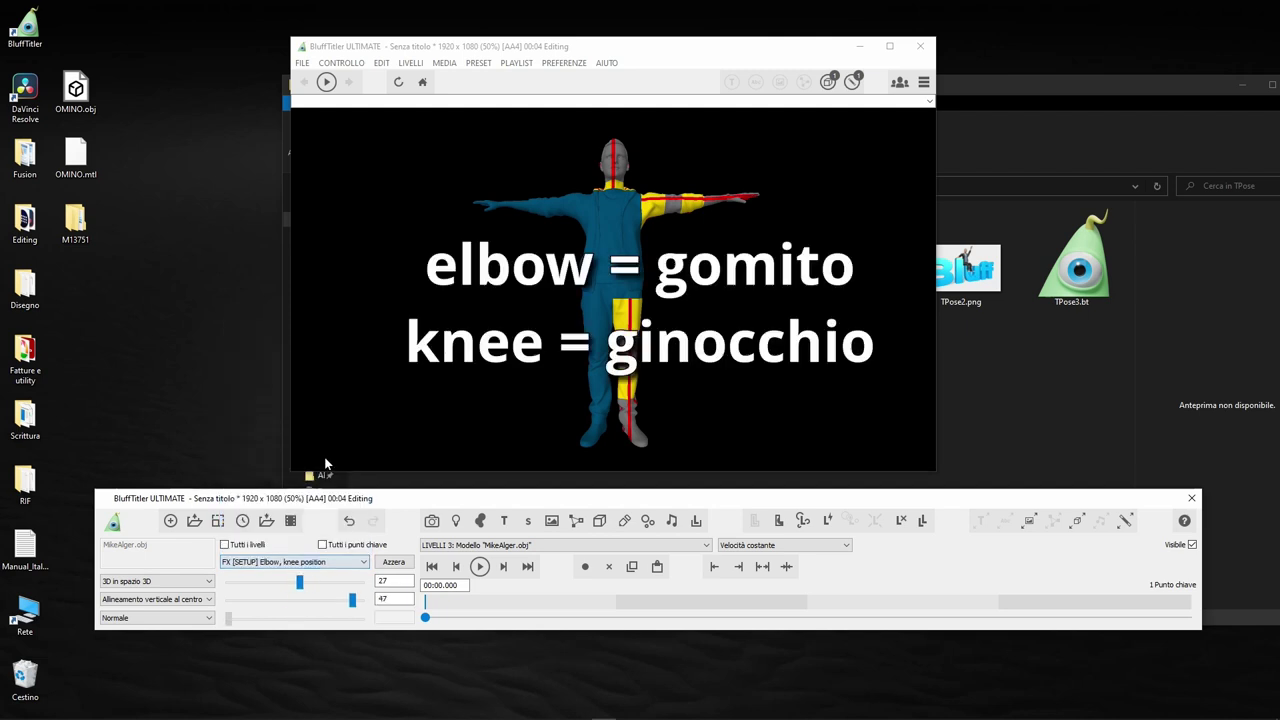
click(299, 583)
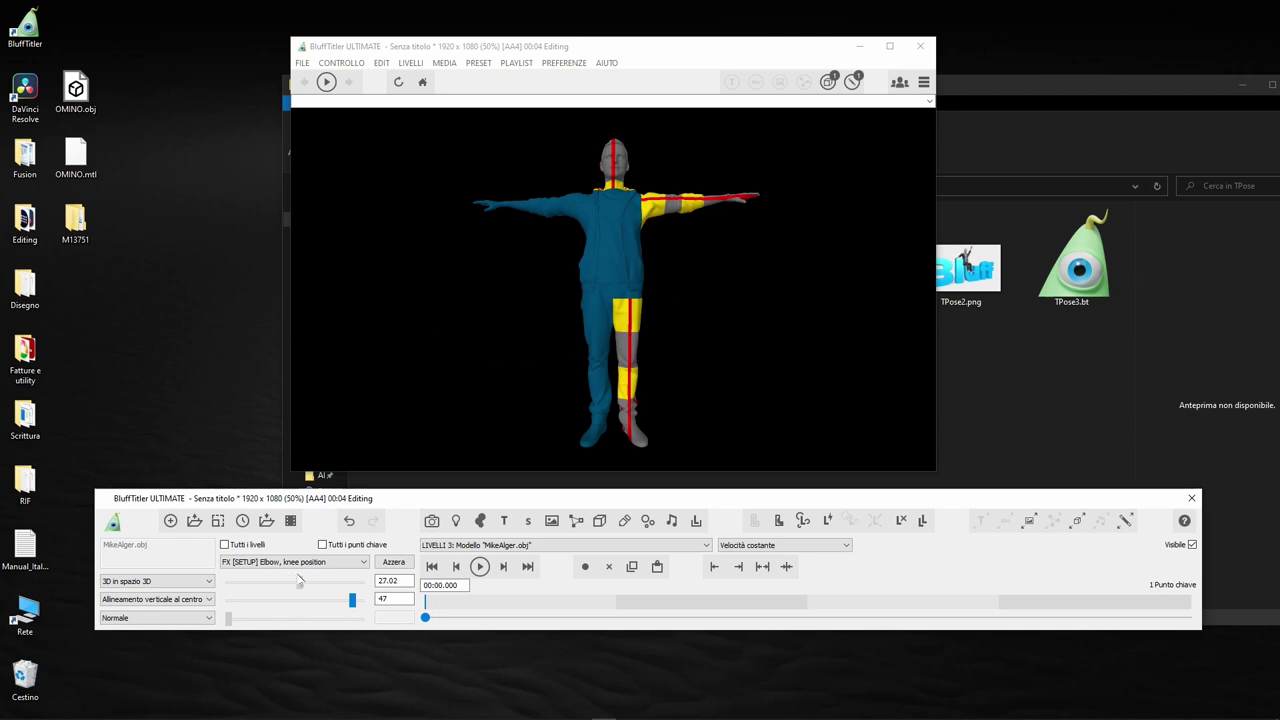
drag(284, 578, 297, 578)
mouse_move(352, 600)
mouse_down()
mouse_move(308, 600)
mouse_move(352, 600)
mouse_move(327, 600)
mouse_up()
Set FX [SETUP] Thickness to about 19.19 for the neck, 18.43 for the arms and 18.94 for the legs.
click(305, 562)
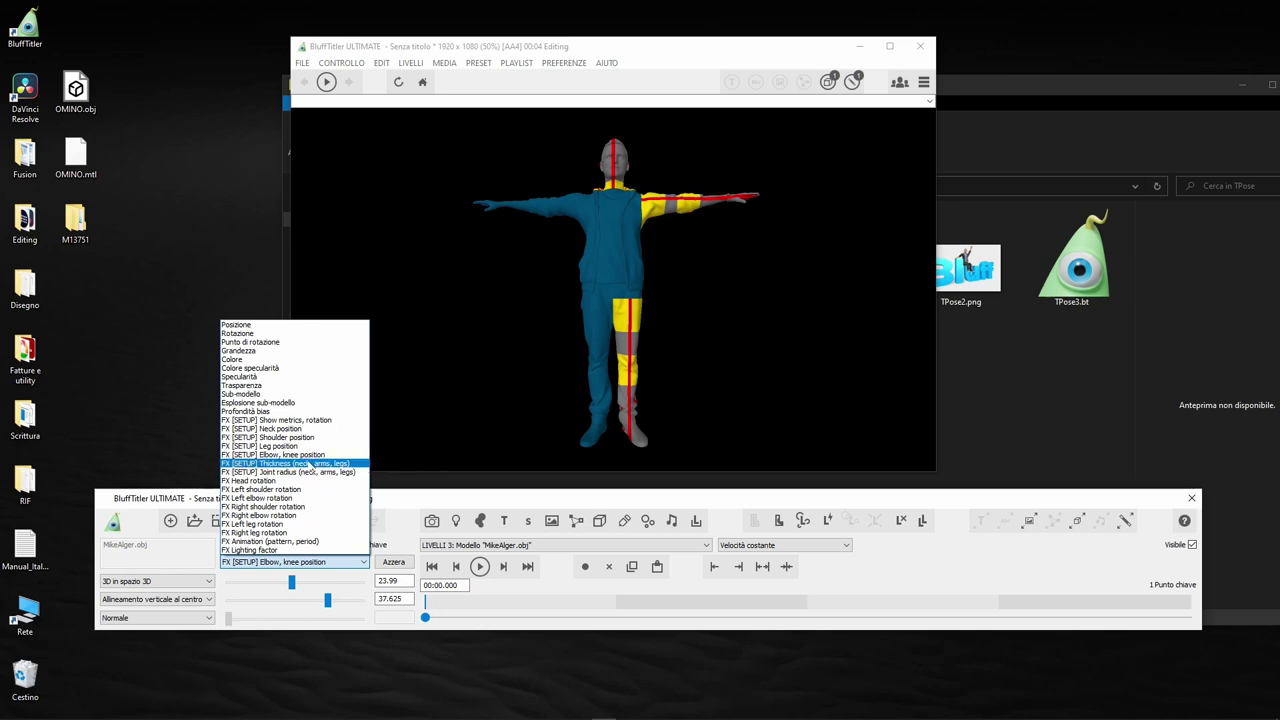
click(303, 466)
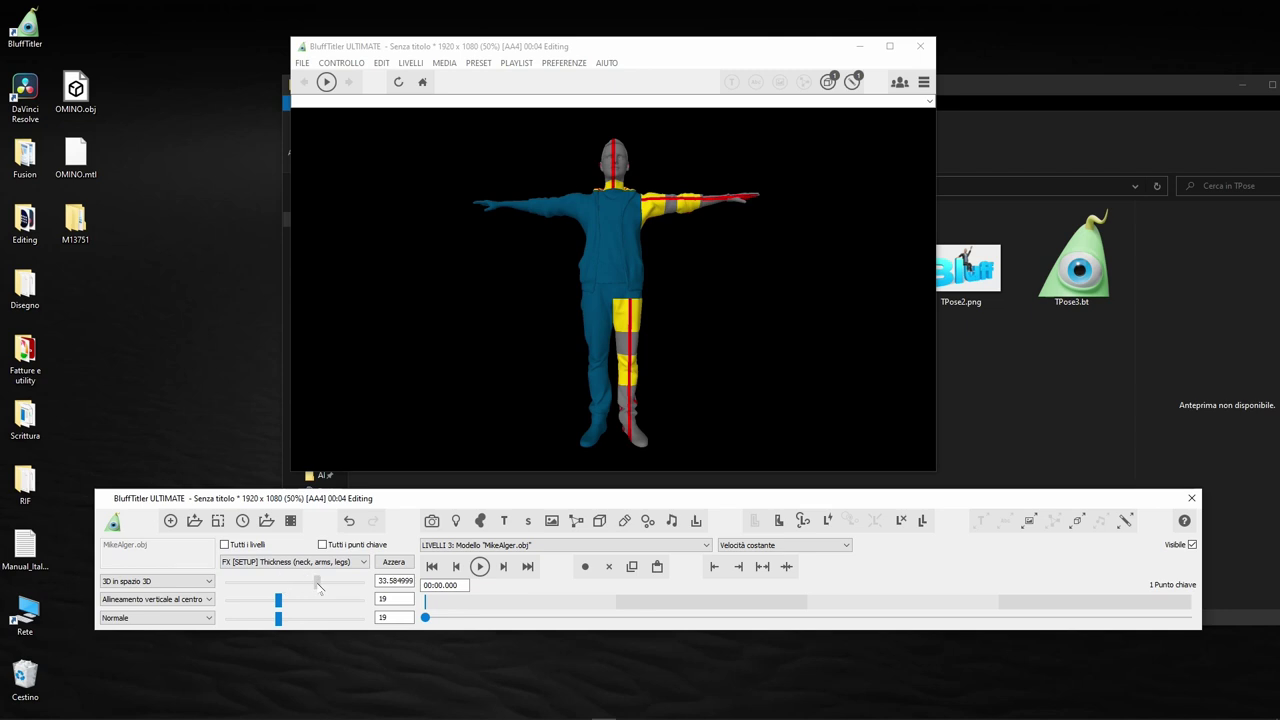
mouse_move(265, 585)
mouse_down()
mouse_move(300, 602)
mouse_move(259, 603)
mouse_up()
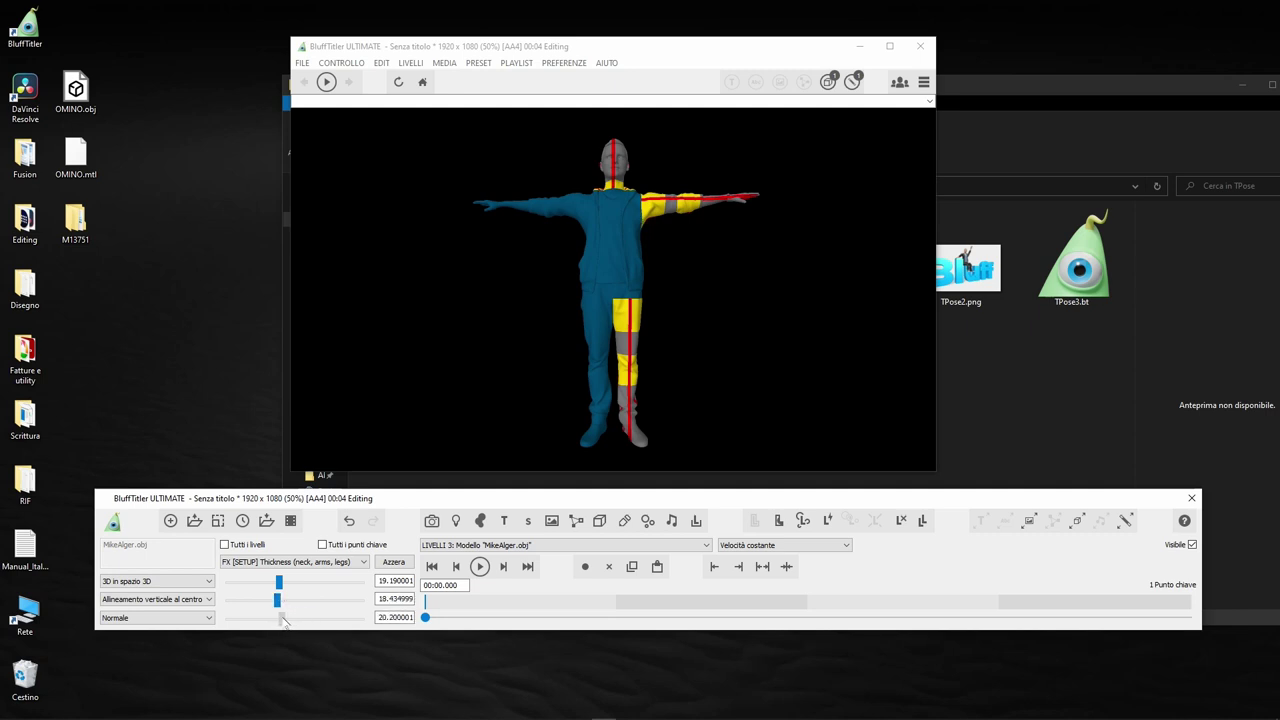
Set FX [SETUP] Joint radius to about 2.28 for the neck and 13.39 for the arms, and fine-tune the legs' radius.
click(297, 563)
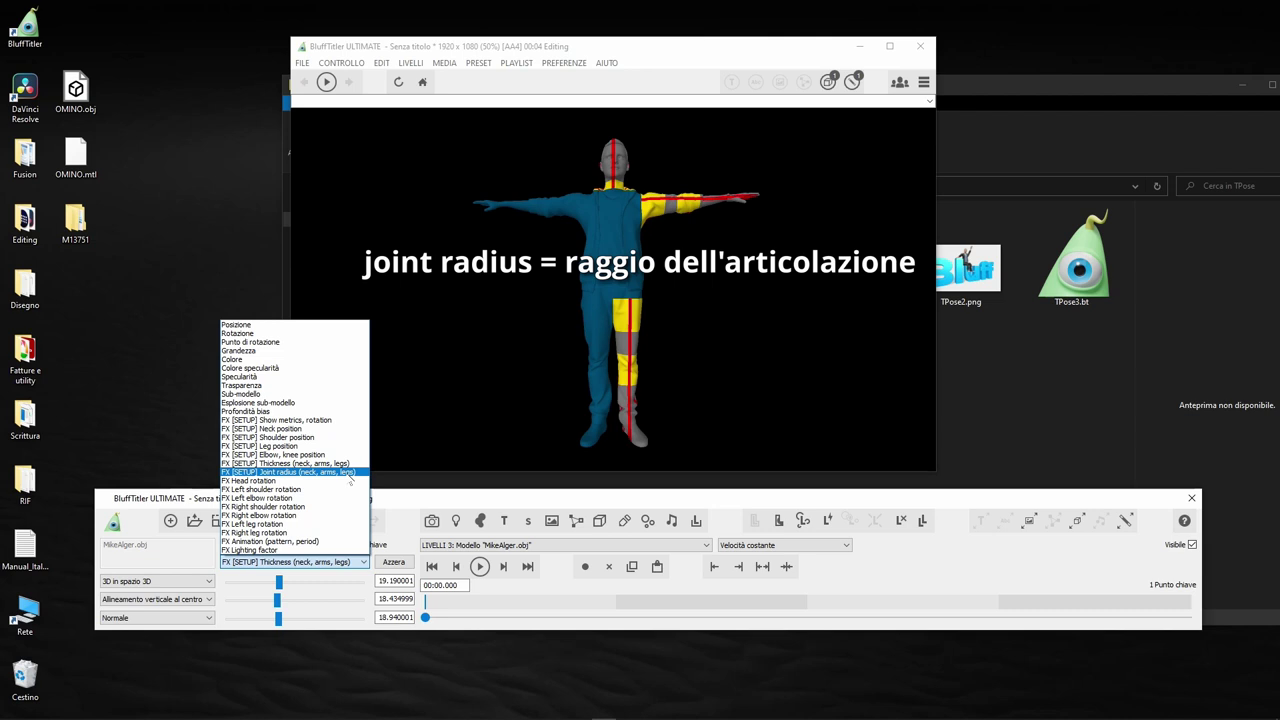
click(288, 472)
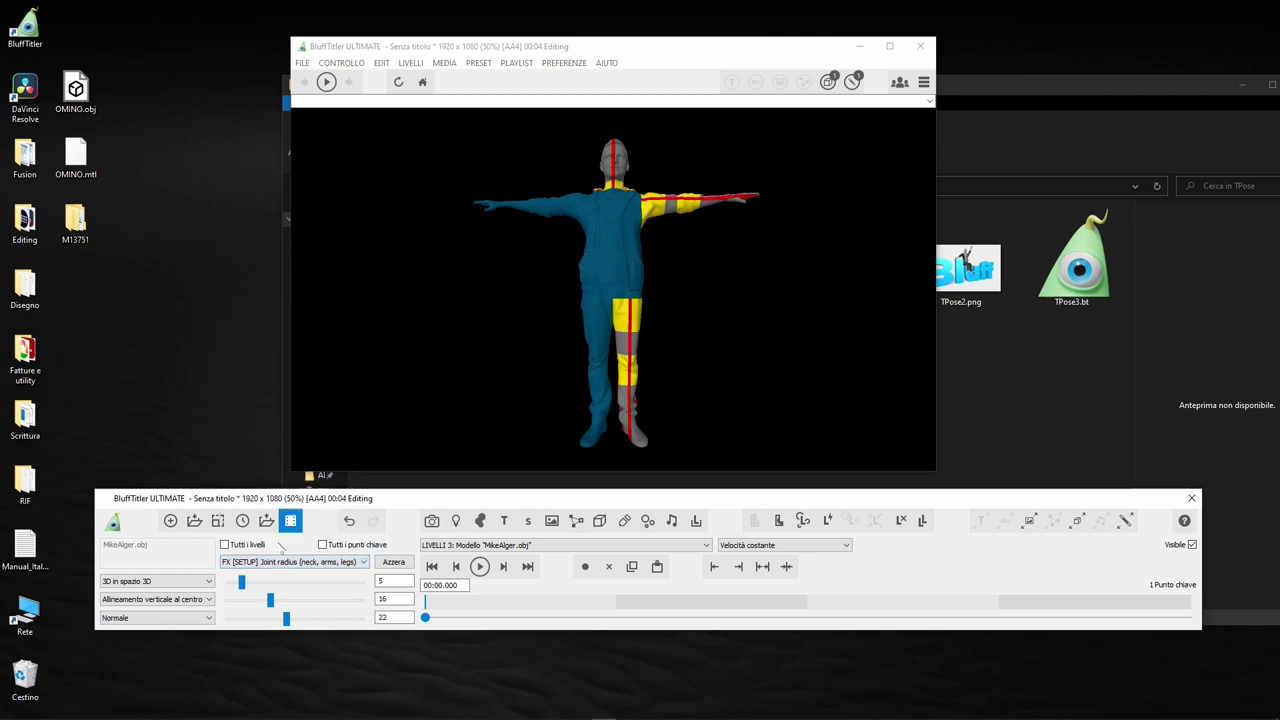
drag(255, 584, 240, 570)
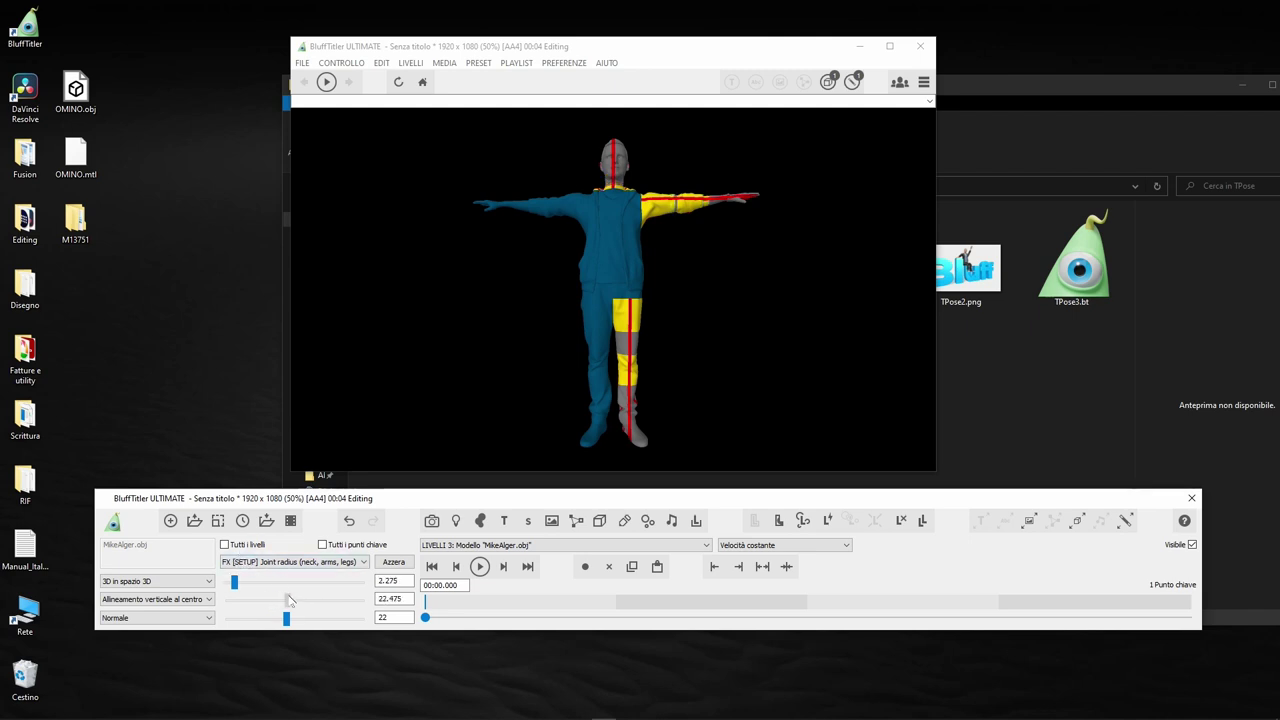
drag(266, 594, 250, 590)
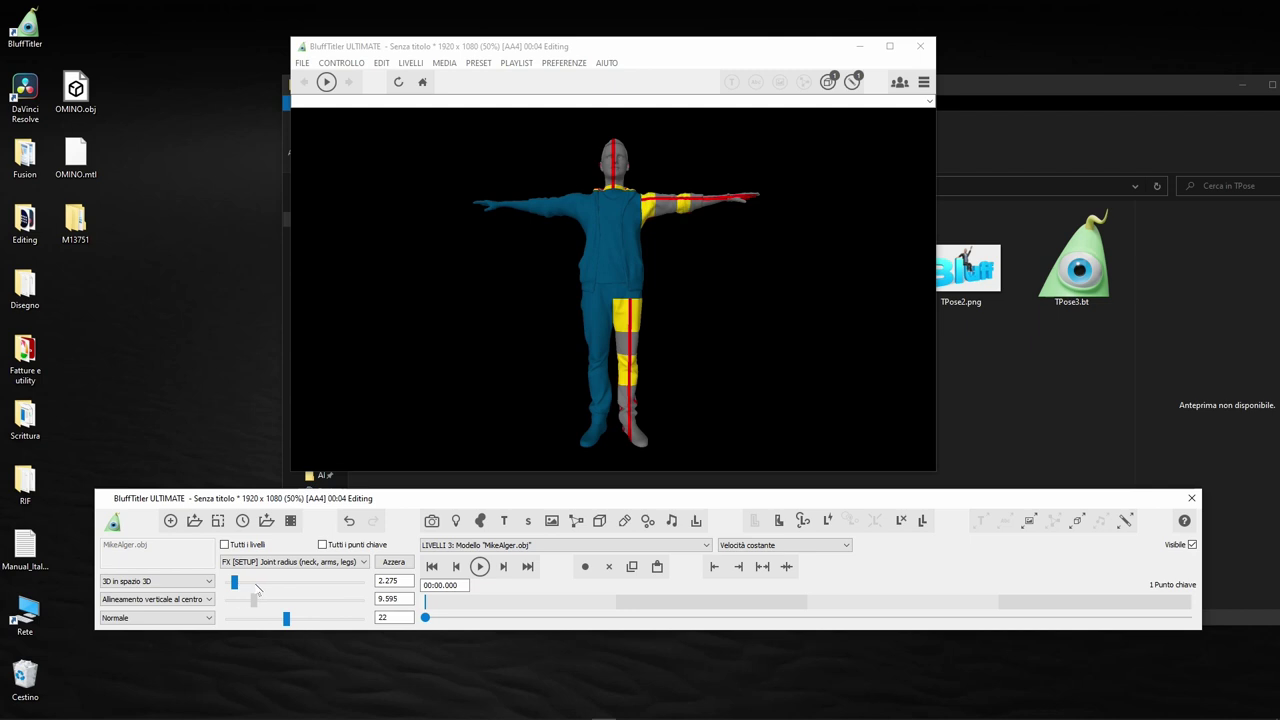
mouse_move(242, 584)
mouse_down()
mouse_move(263, 583)
mouse_move(242, 569)
mouse_move(263, 576)
mouse_up()
drag(288, 625, 295, 625)
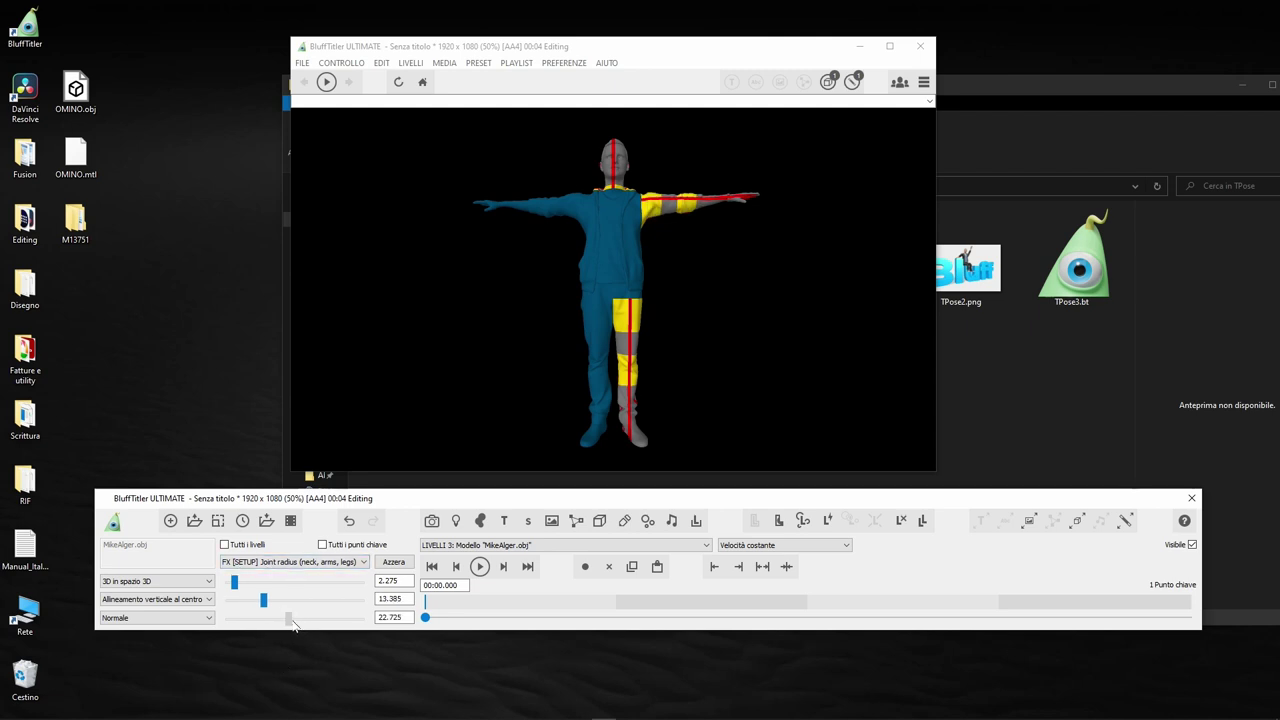
Test bending the right elbow to -90, and leave FX Right elbow rotation at about -75.47.
click(310, 561)
click(313, 515)
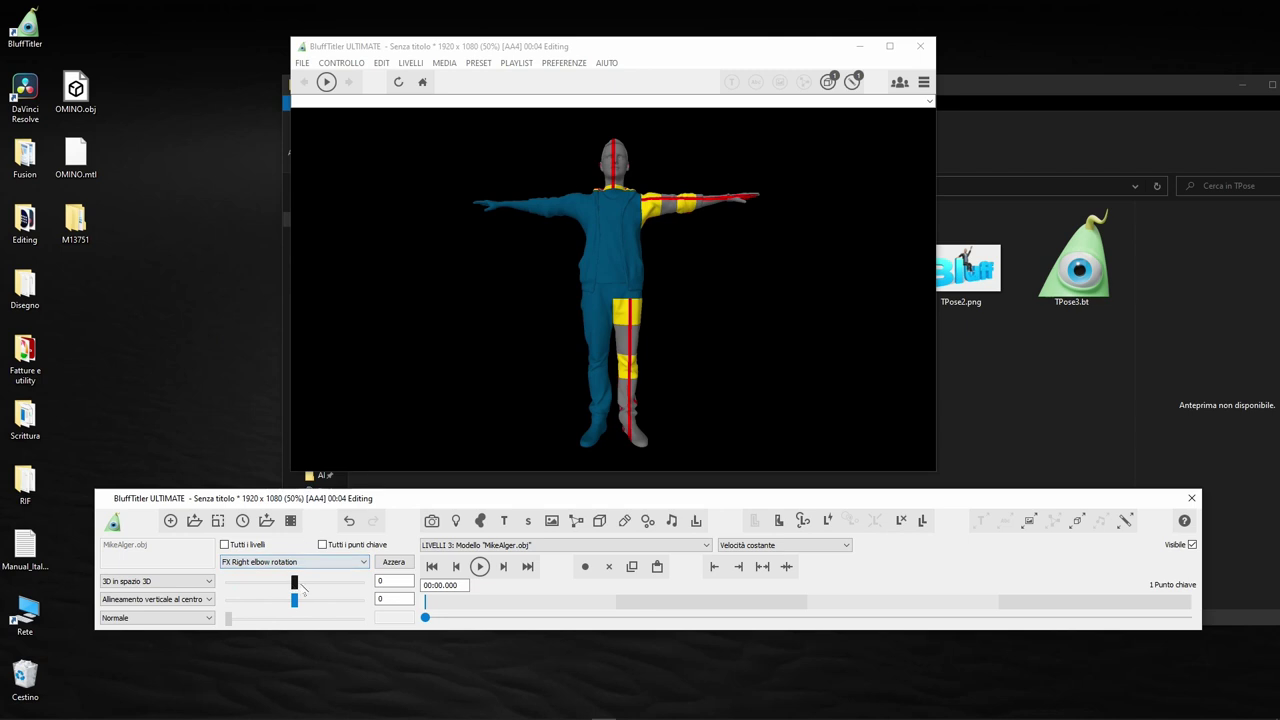
drag(294, 583, 222, 563)
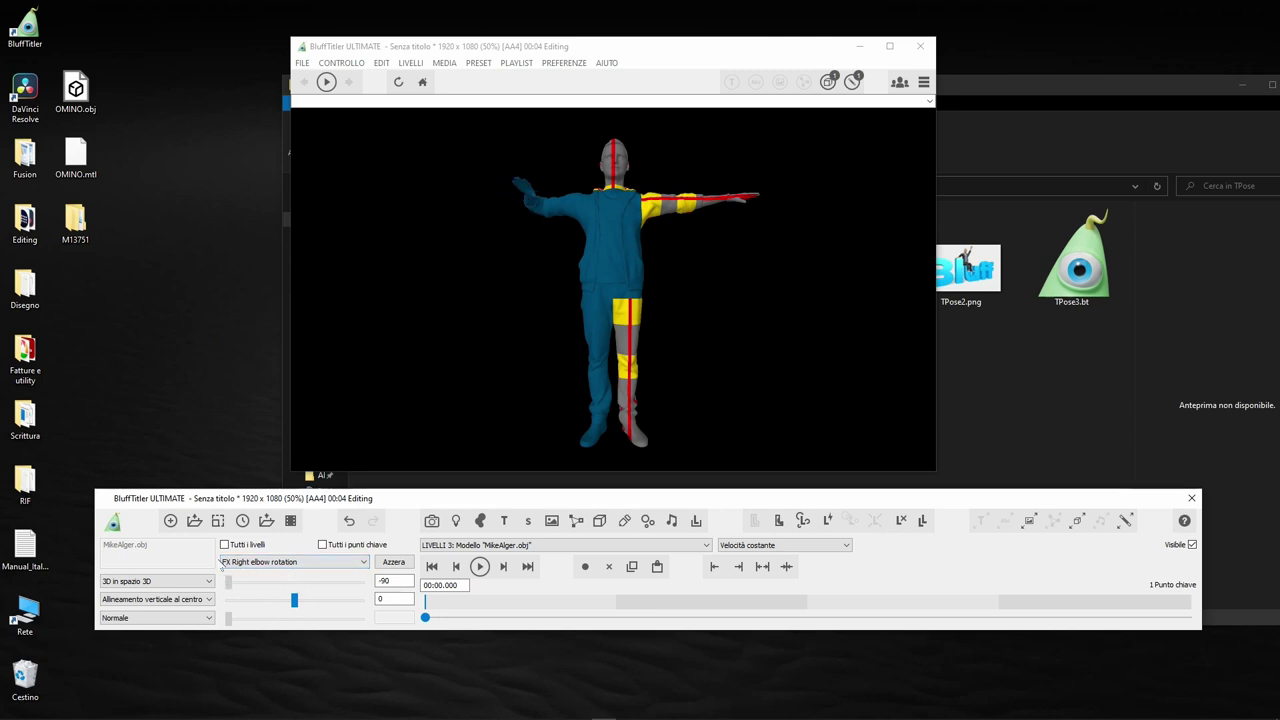
Pose the legs with FX Left leg rotation at about 50.89, -21.82 and 3.64, and FX Right leg rotation at about 16.36.
click(241, 564)
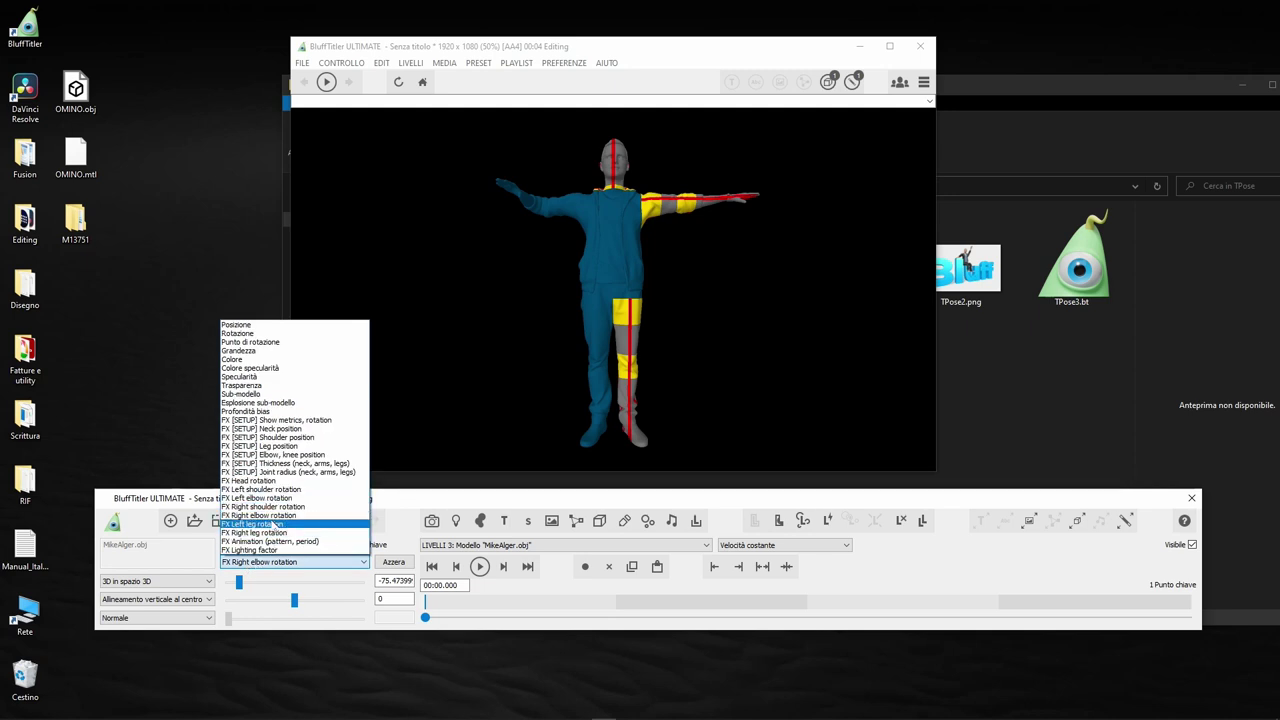
click(258, 524)
drag(295, 586, 354, 598)
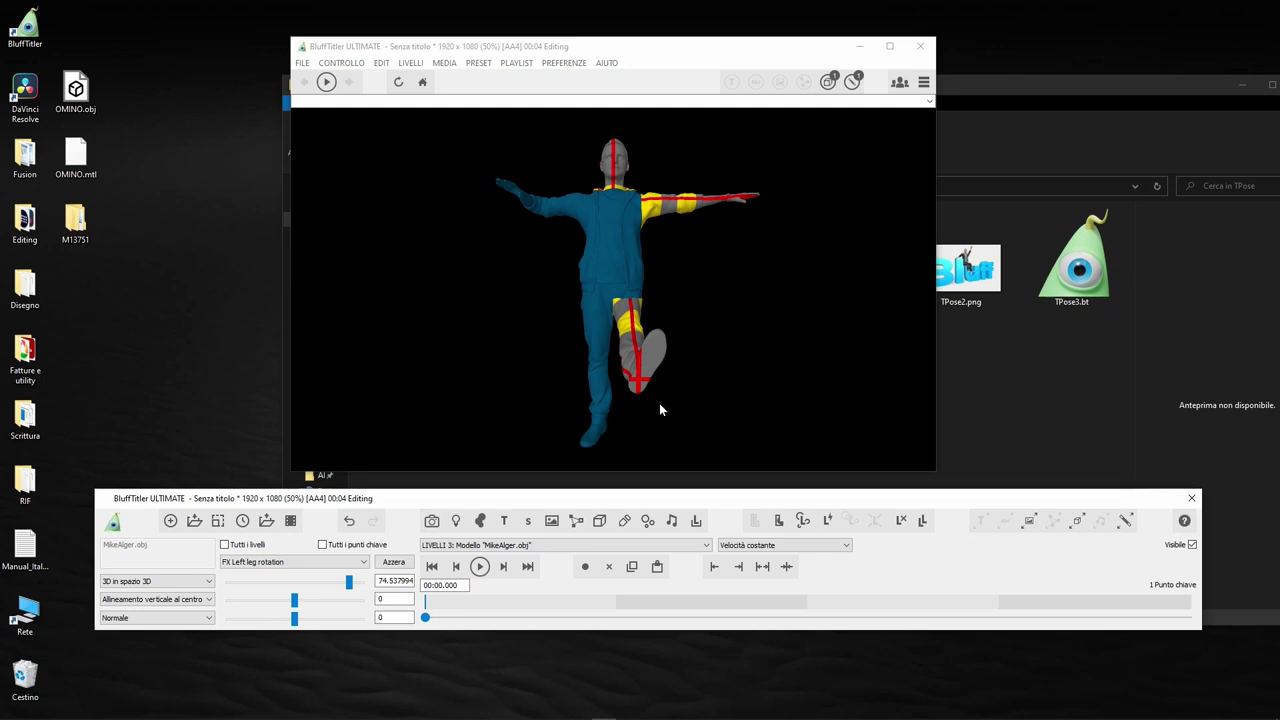
drag(349, 582, 301, 618)
drag(343, 581, 296, 617)
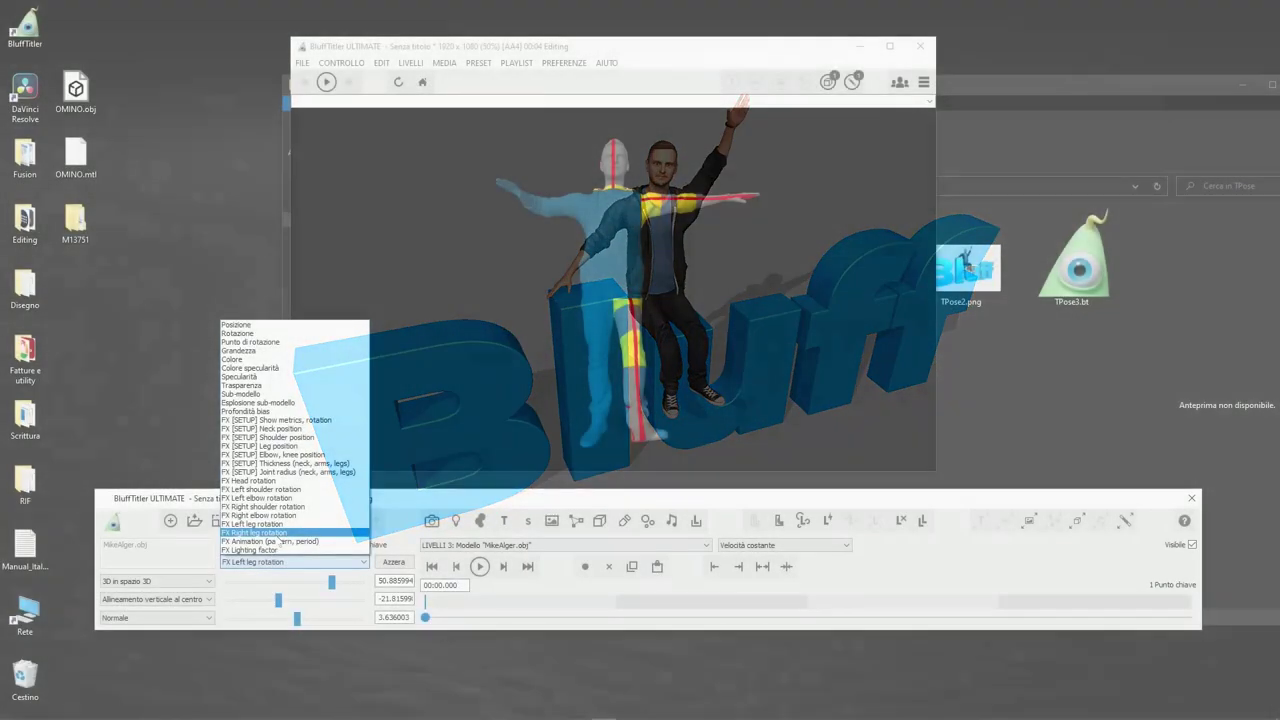
click(280, 533)
mouse_move(309, 586)
mouse_down()
mouse_move(276, 590)
mouse_move(306, 582)
mouse_up()
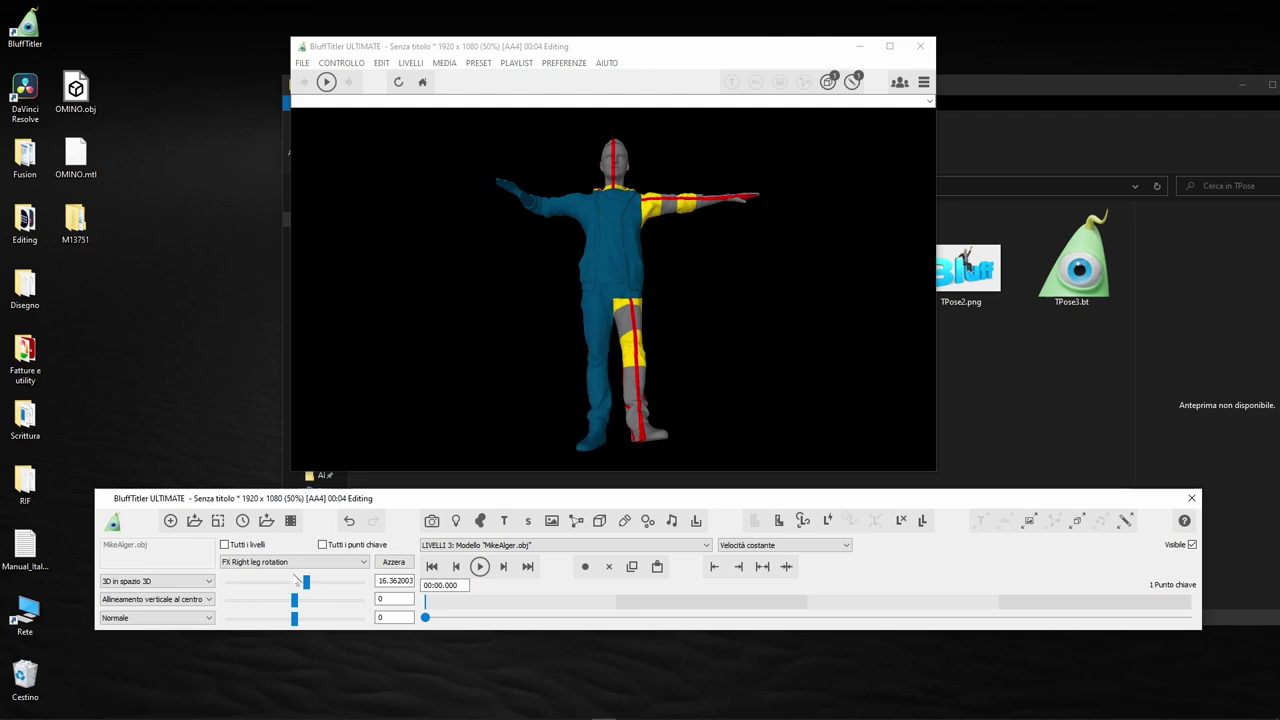
Preview FX Animation patterns 1 and 2 on the avatar, and return the pattern to 0.
click(299, 562)
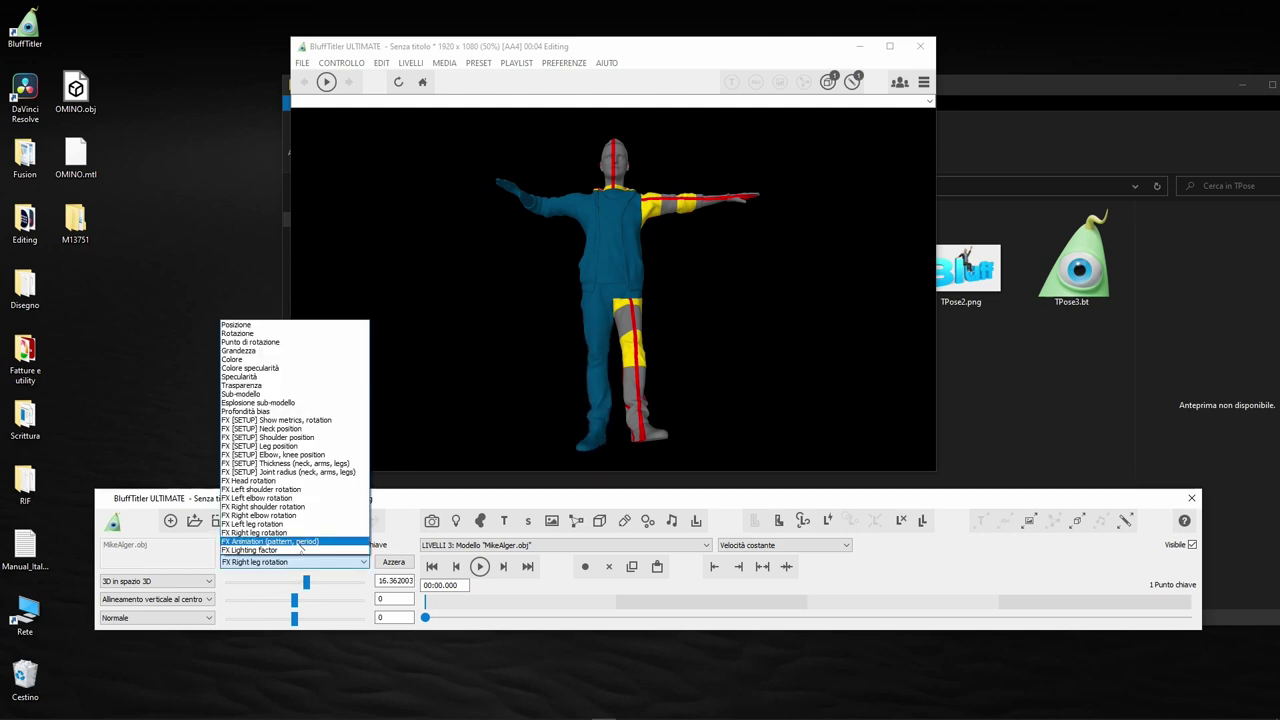
click(300, 543)
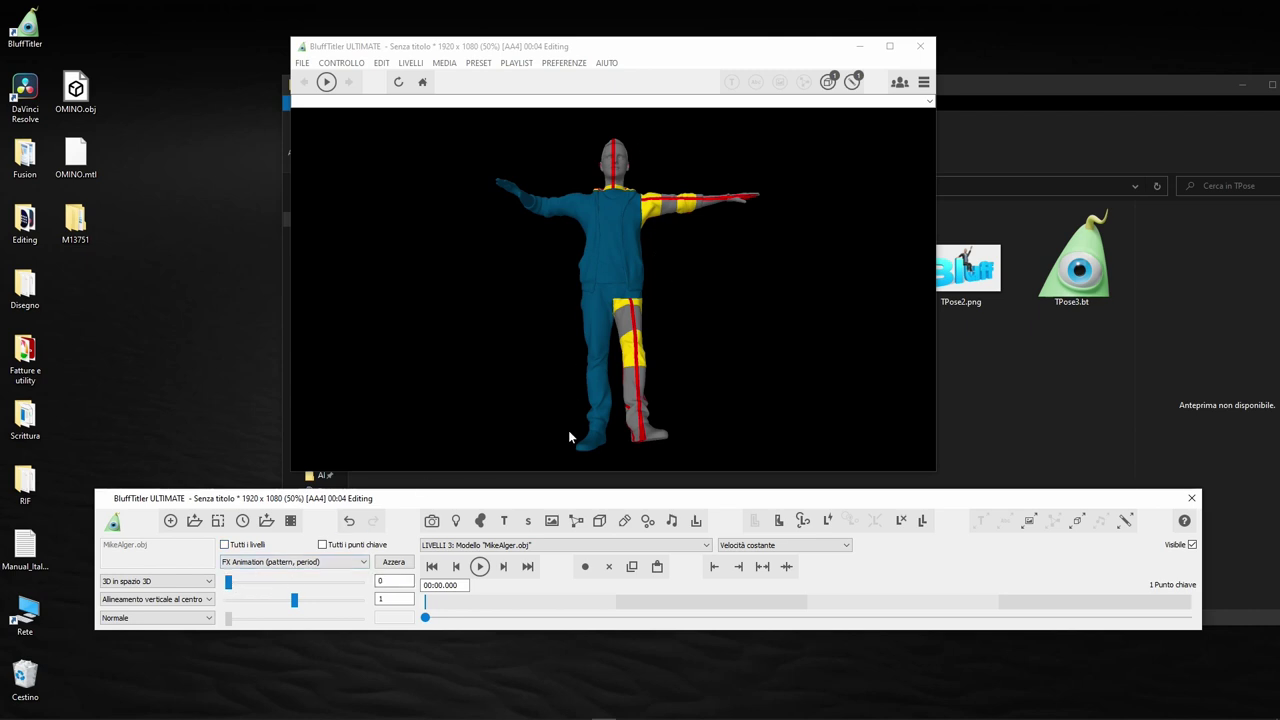
drag(248, 583, 279, 582)
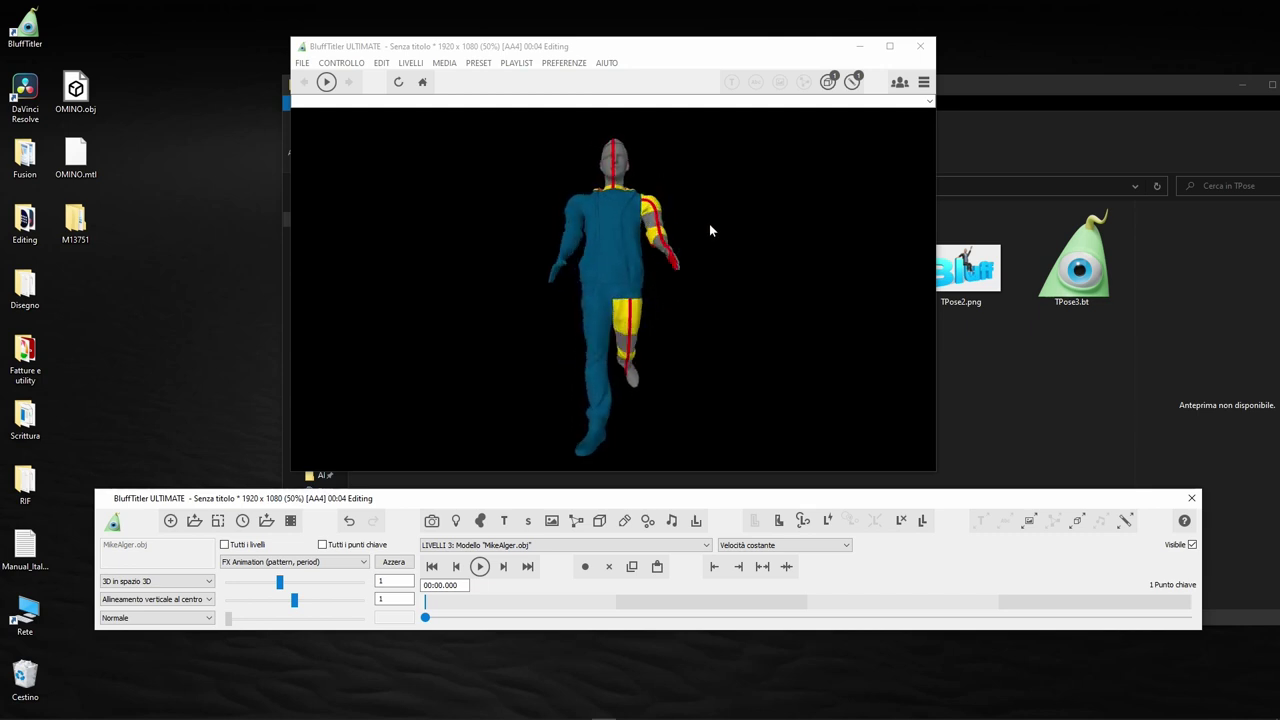
drag(283, 590, 360, 584)
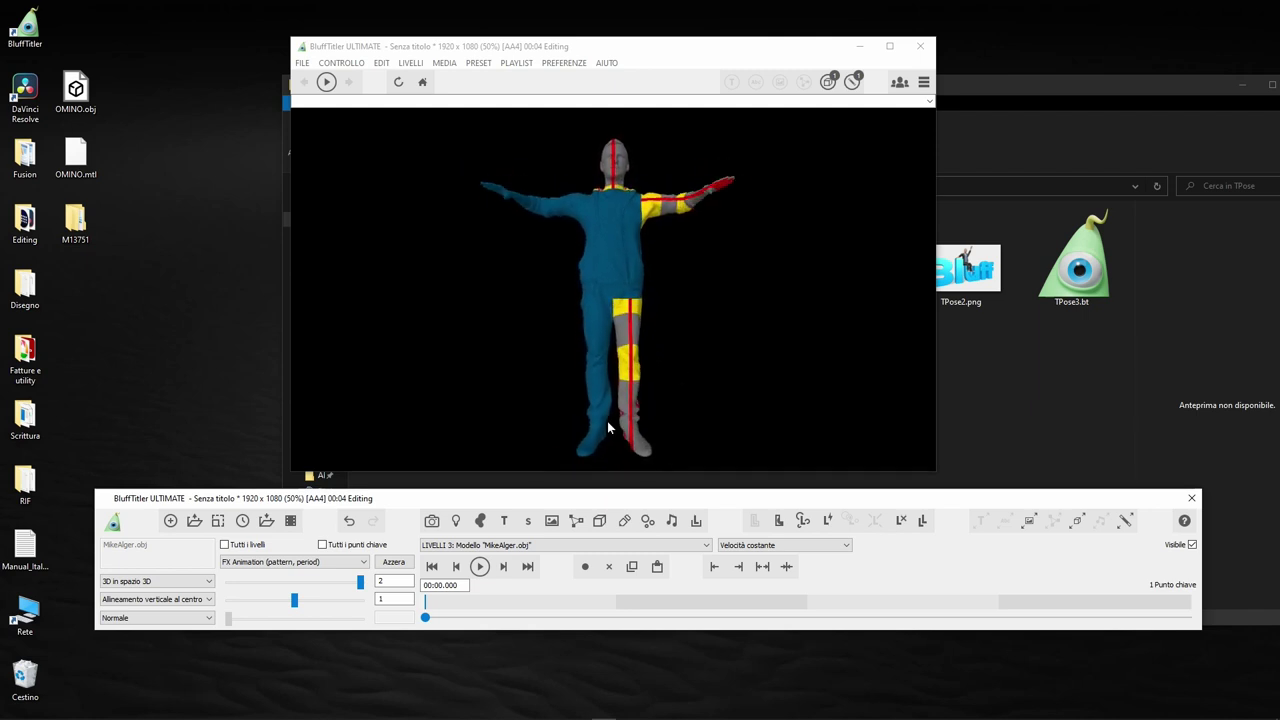
drag(359, 582, 243, 583)
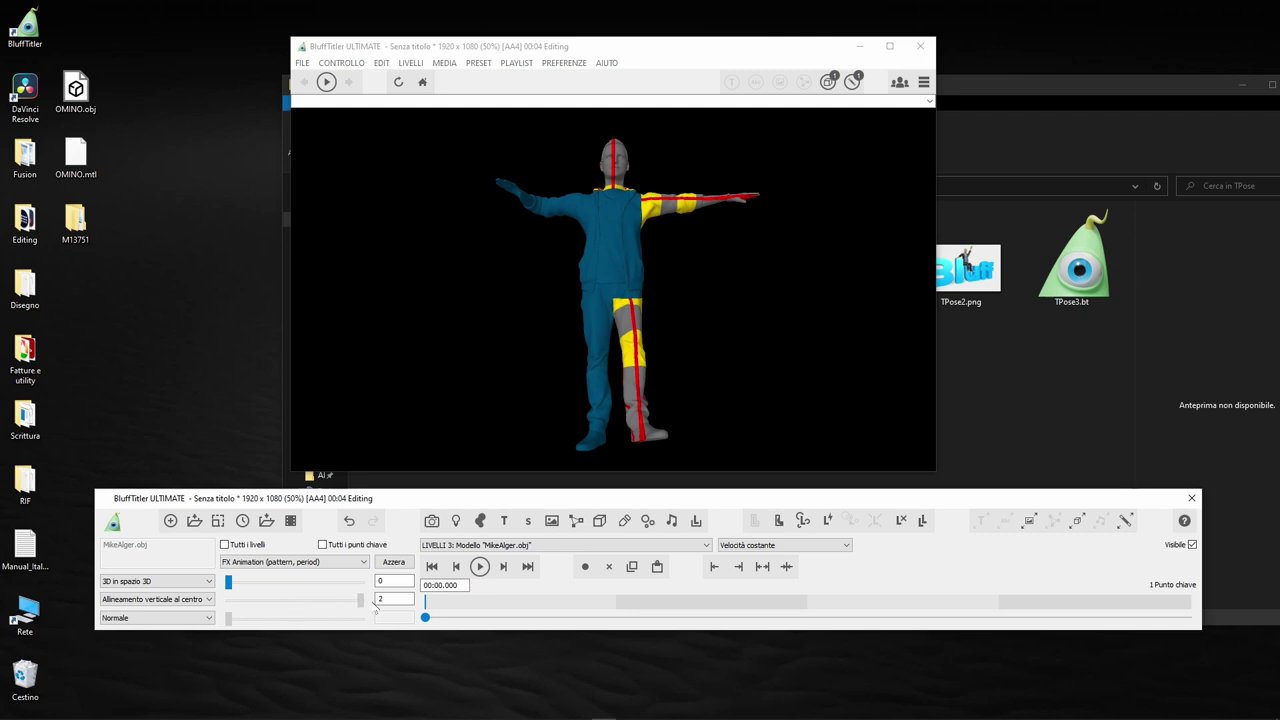
Set the FX Animation pattern to 1, try periods of 2, 5 and 10, and leave the period at 0.
drag(298, 600, 228, 600)
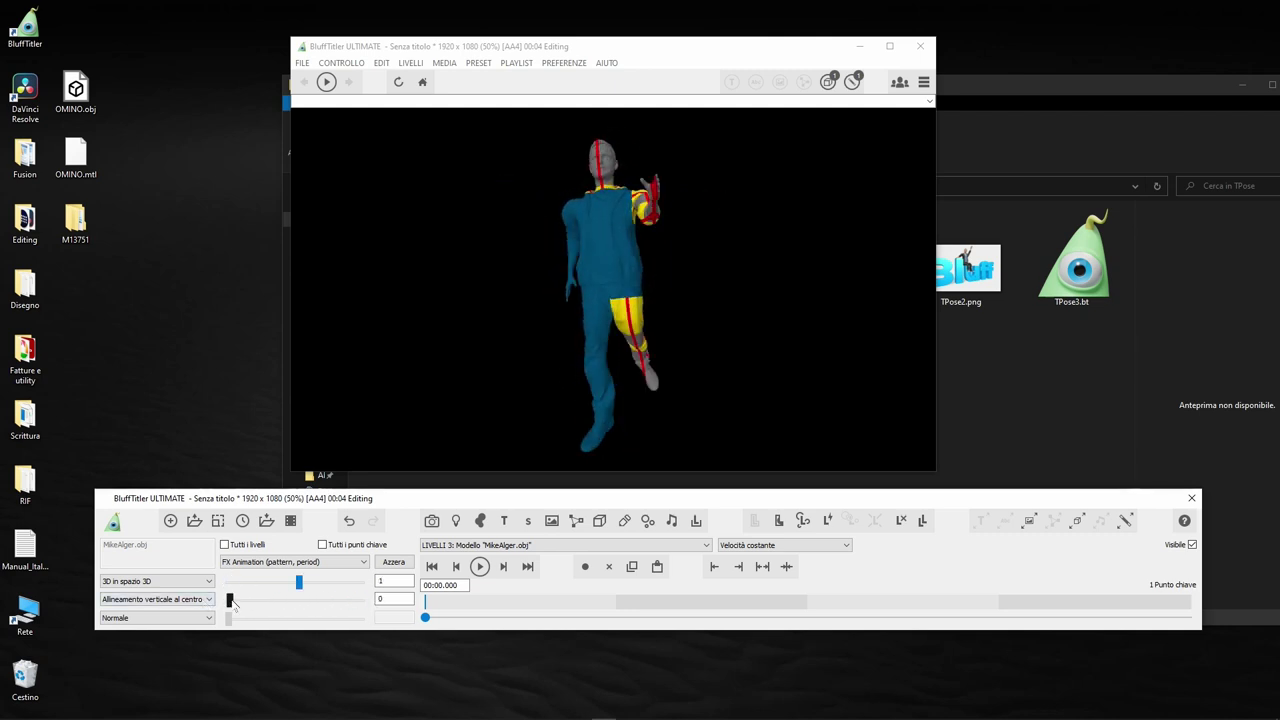
drag(234, 605, 360, 606)
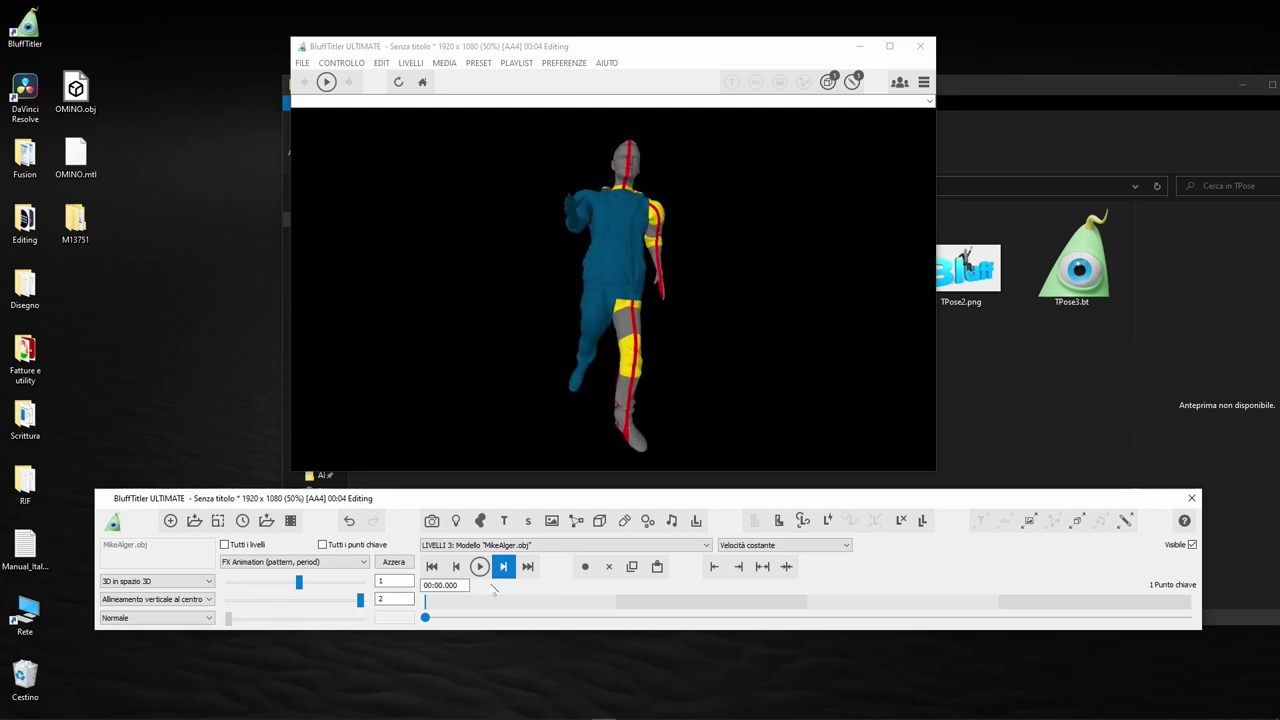
double_click(394, 598)
text(5)
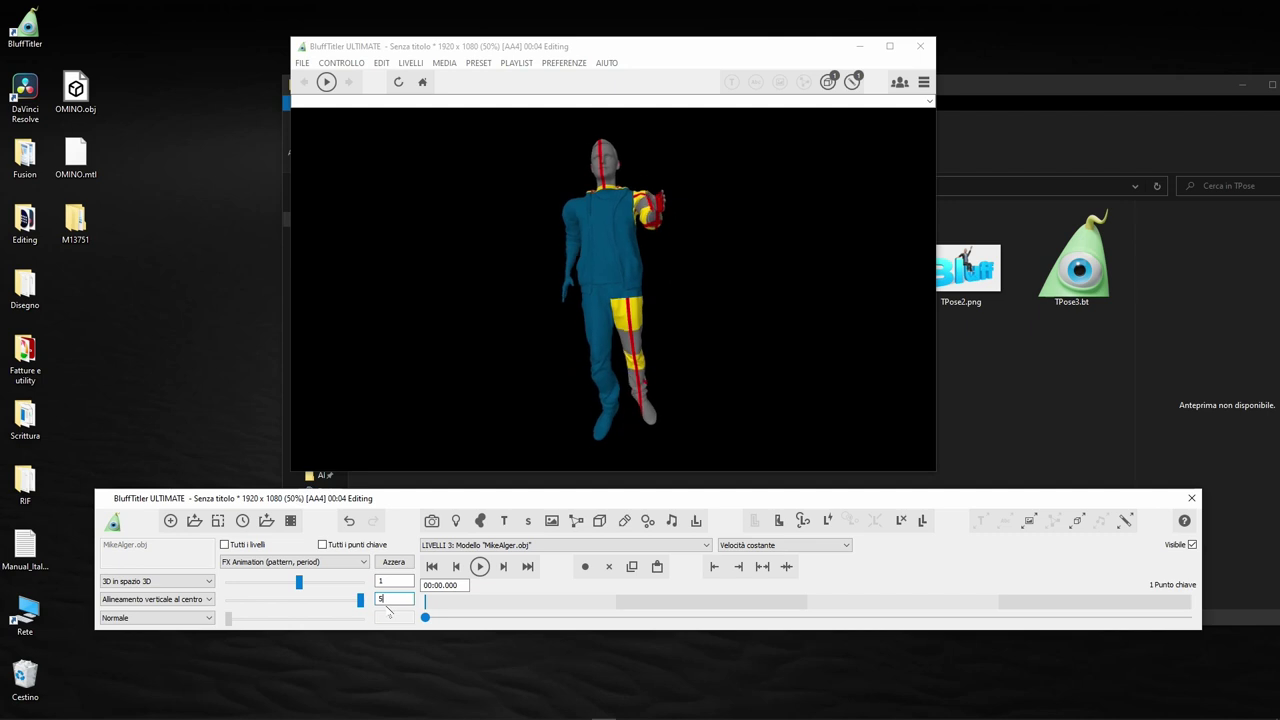
double_click(392, 598)
text(10)
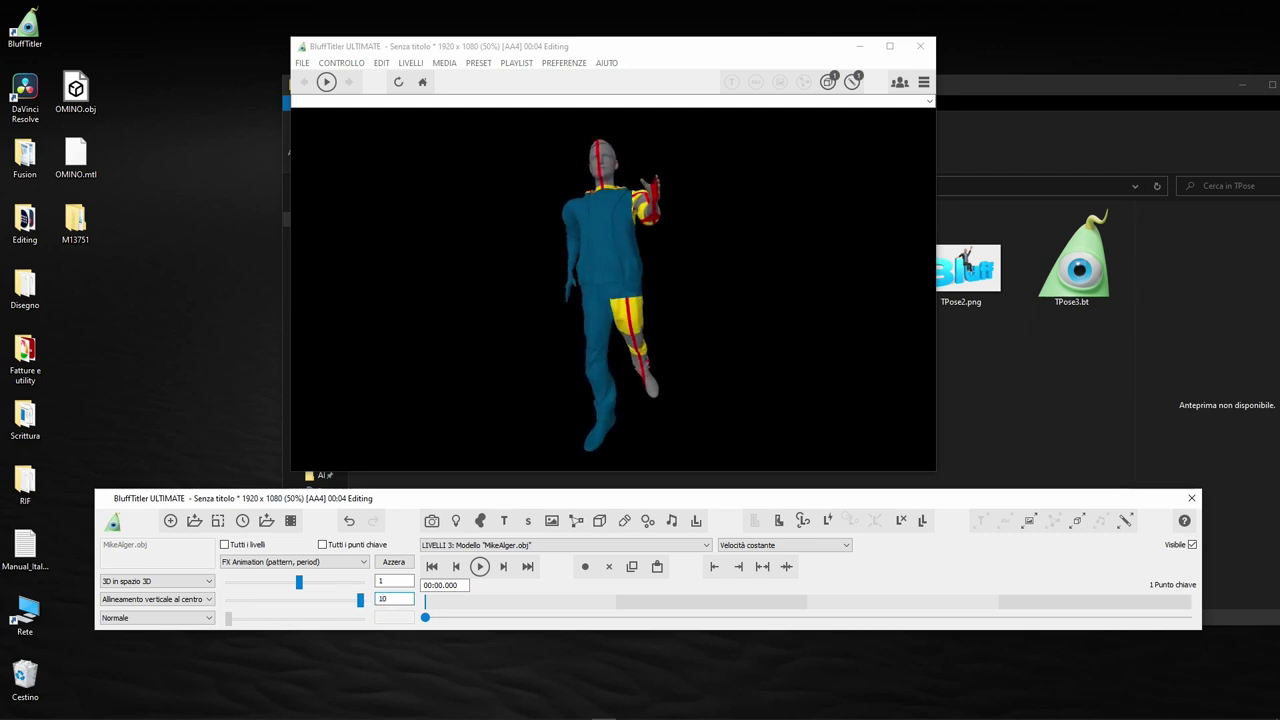
click(294, 561)
click(380, 514)
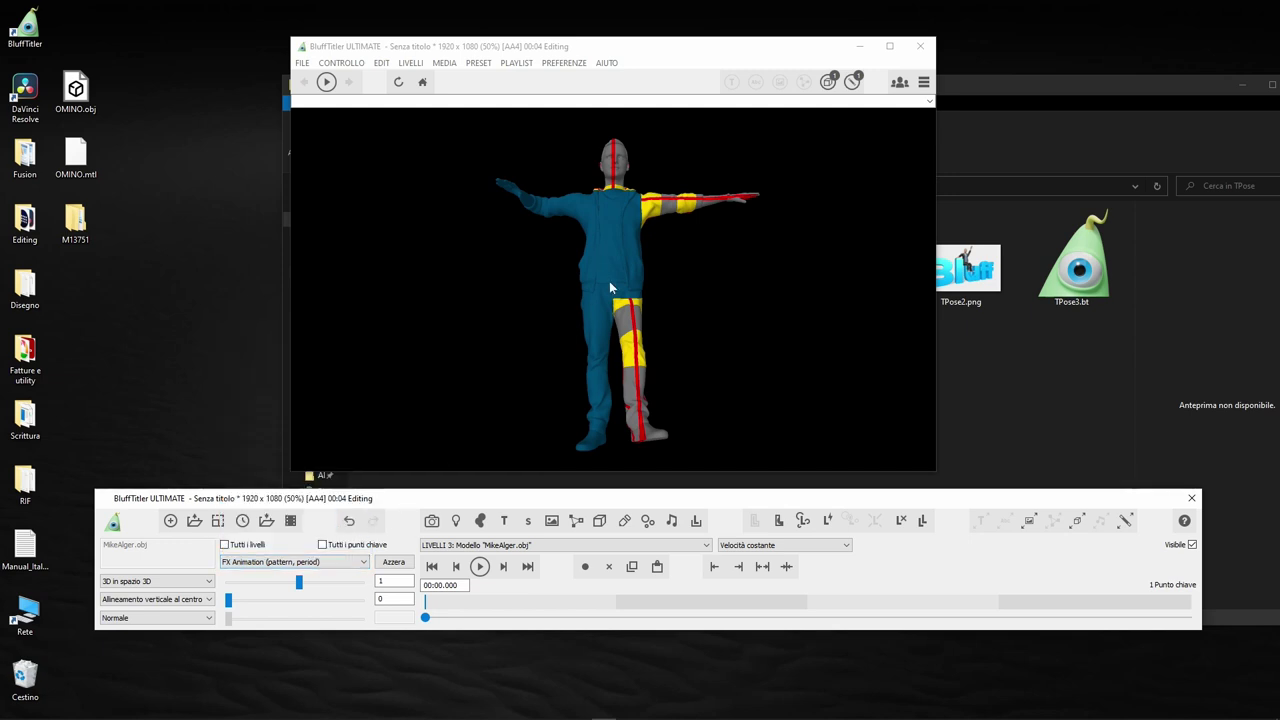
Try FX [SETUP] Show metrics at 2, and set it to 0 to show the avatar with its textures.
click(288, 562)
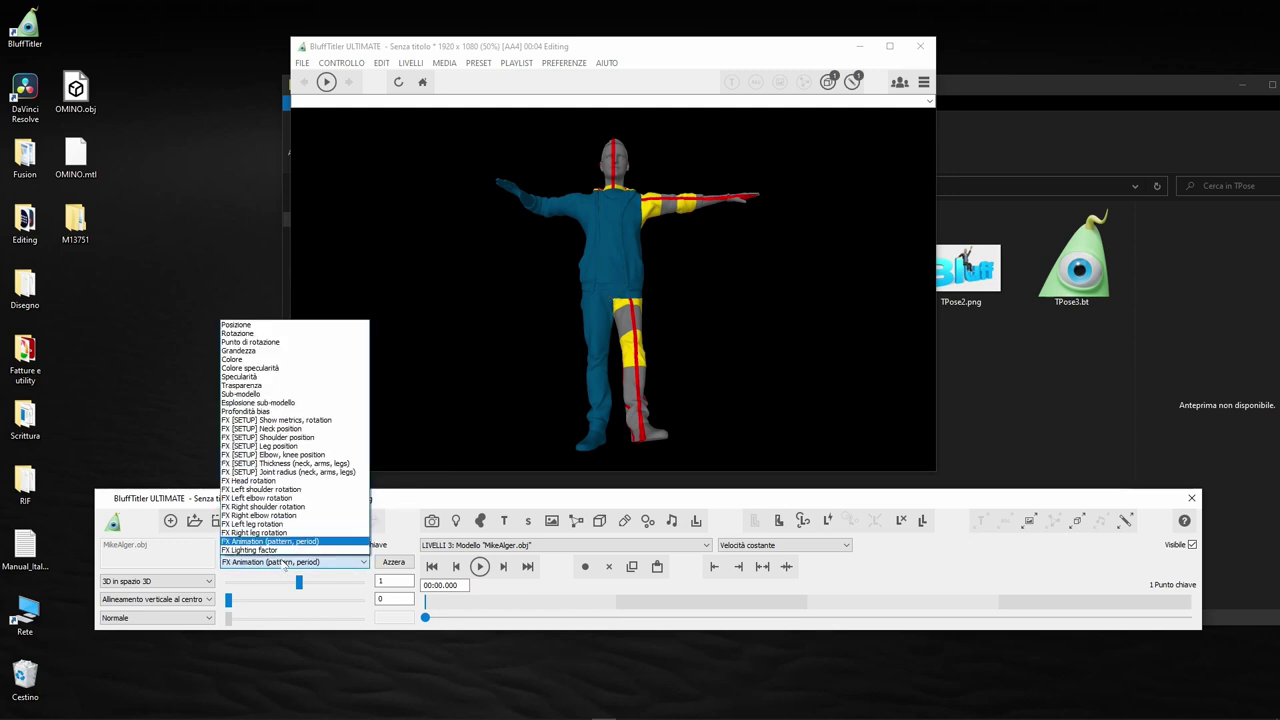
click(297, 421)
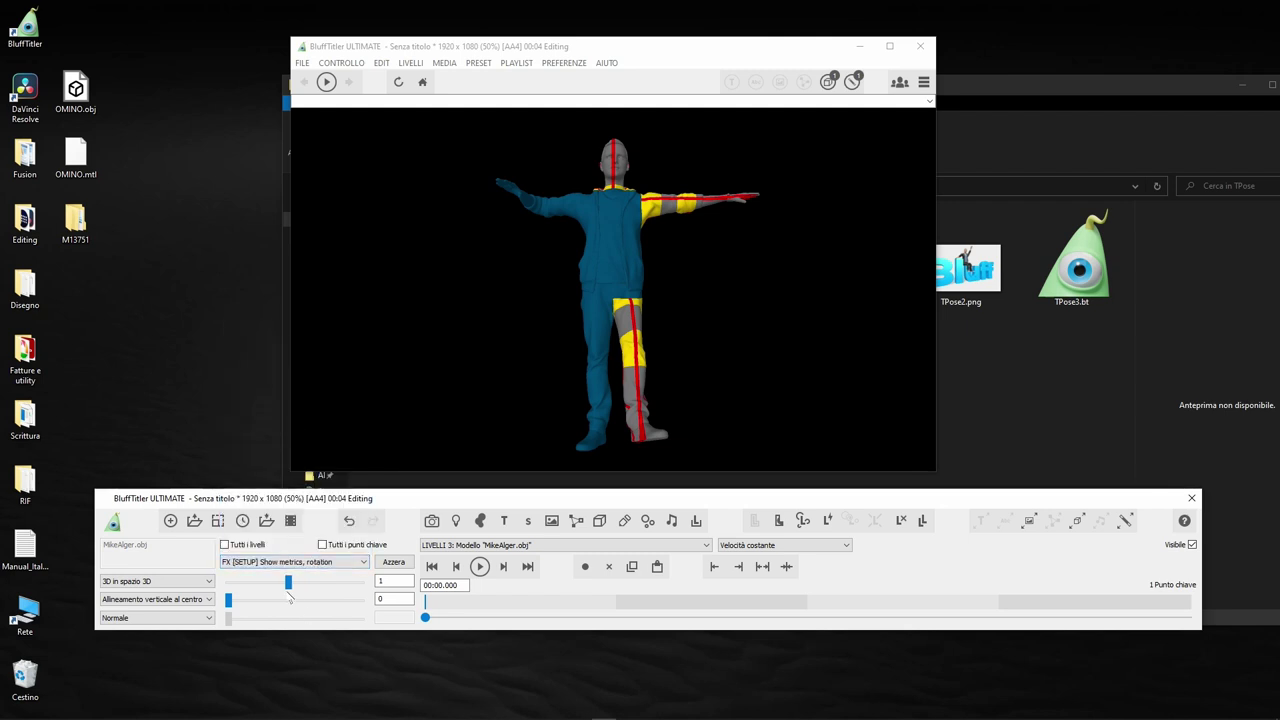
drag(281, 583, 317, 588)
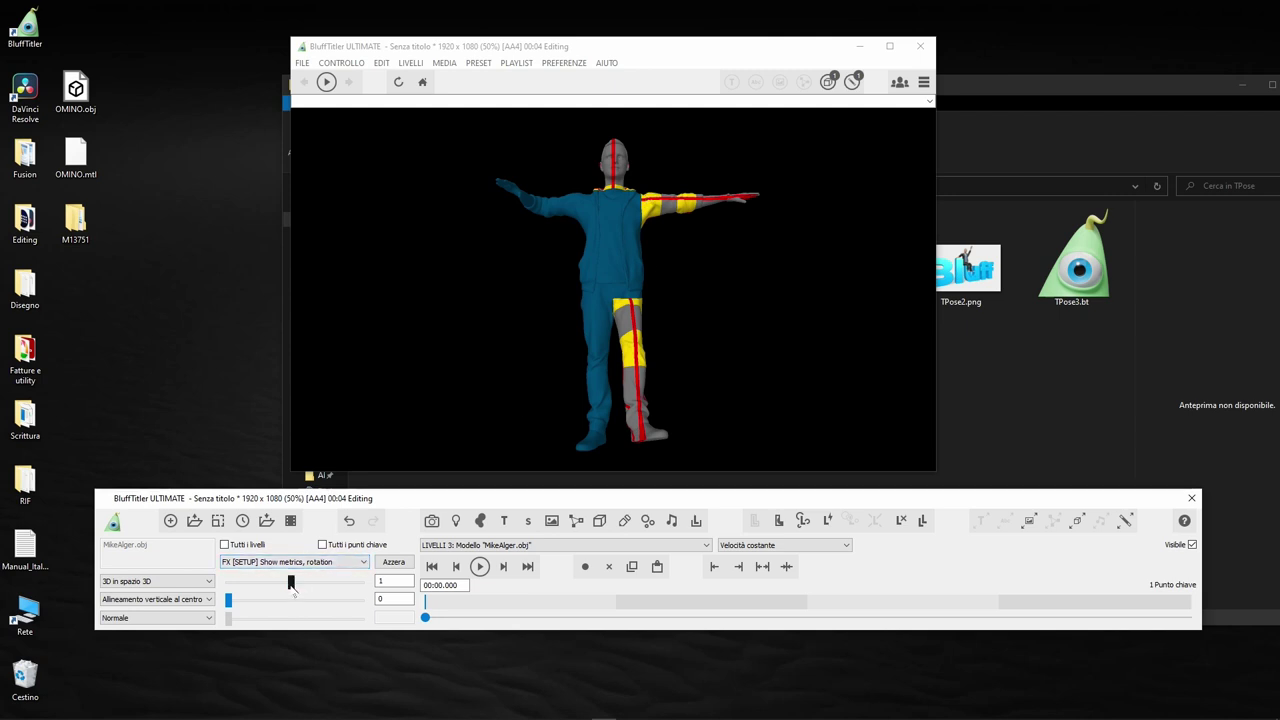
drag(290, 582, 360, 582)
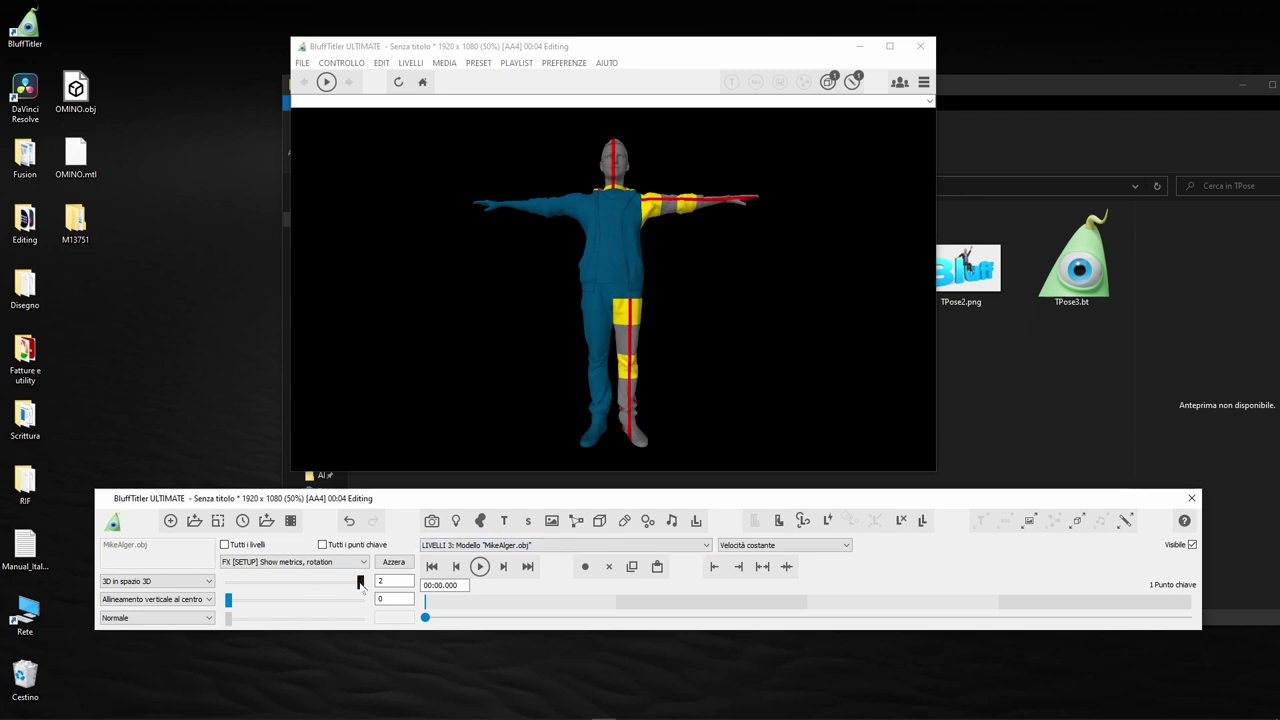
drag(358, 582, 212, 598)
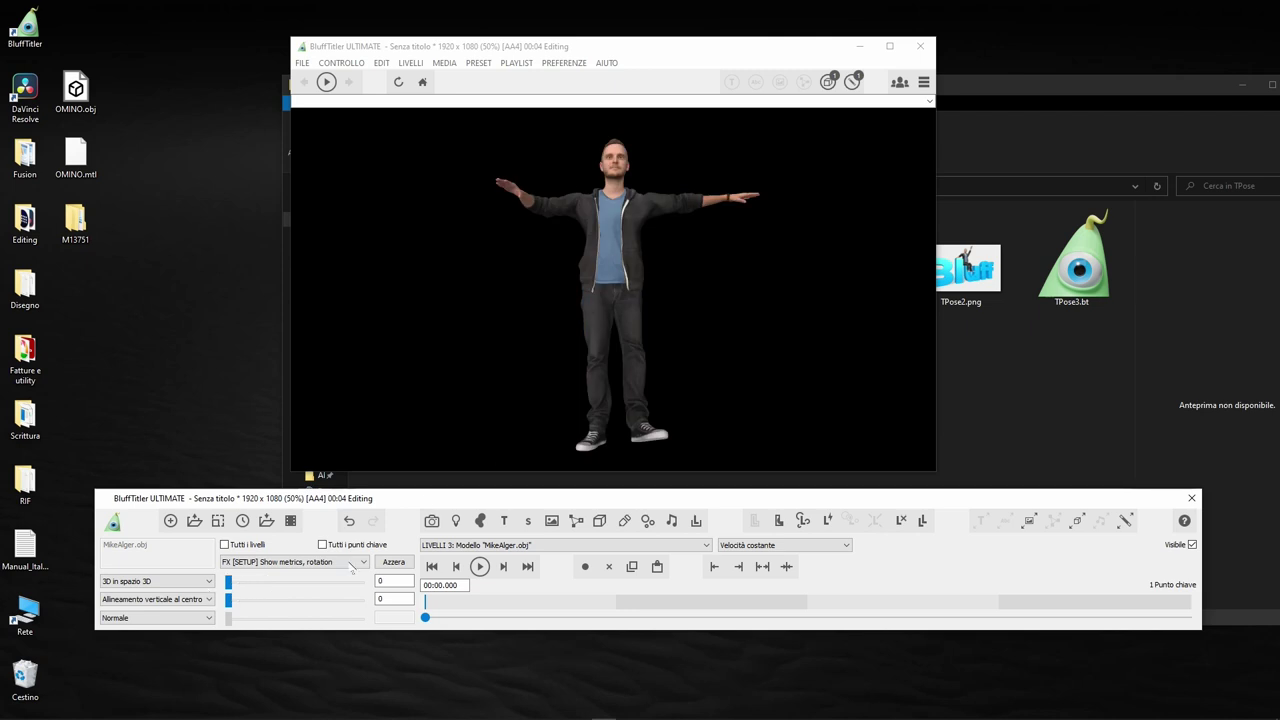
Move the timeline's playhead to about 1.01 seconds.
click(305, 562)
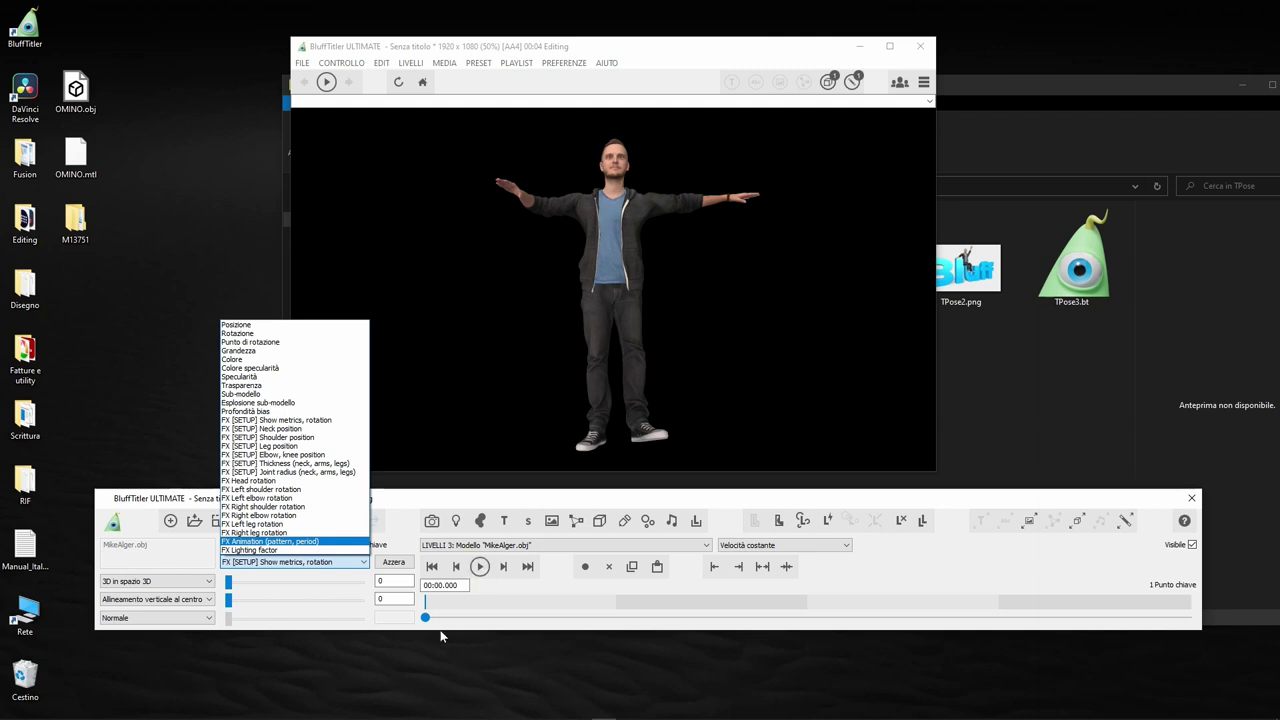
click(426, 619)
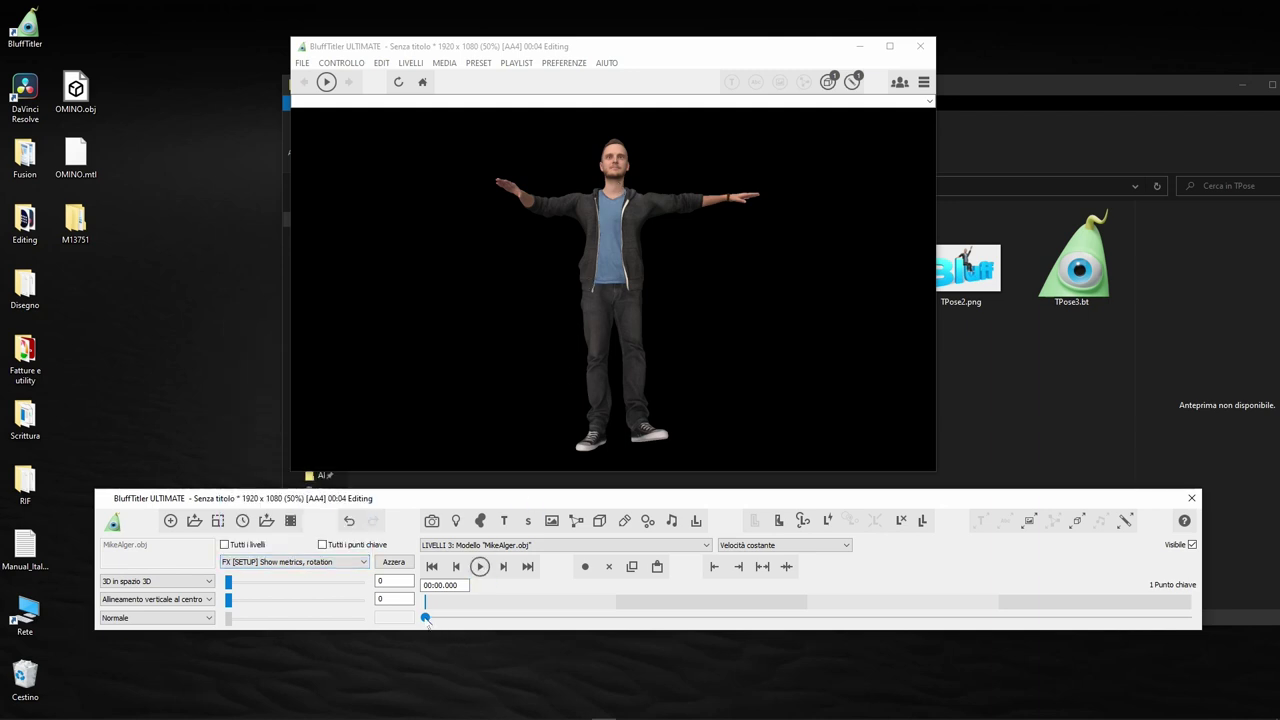
drag(608, 620, 618, 620)
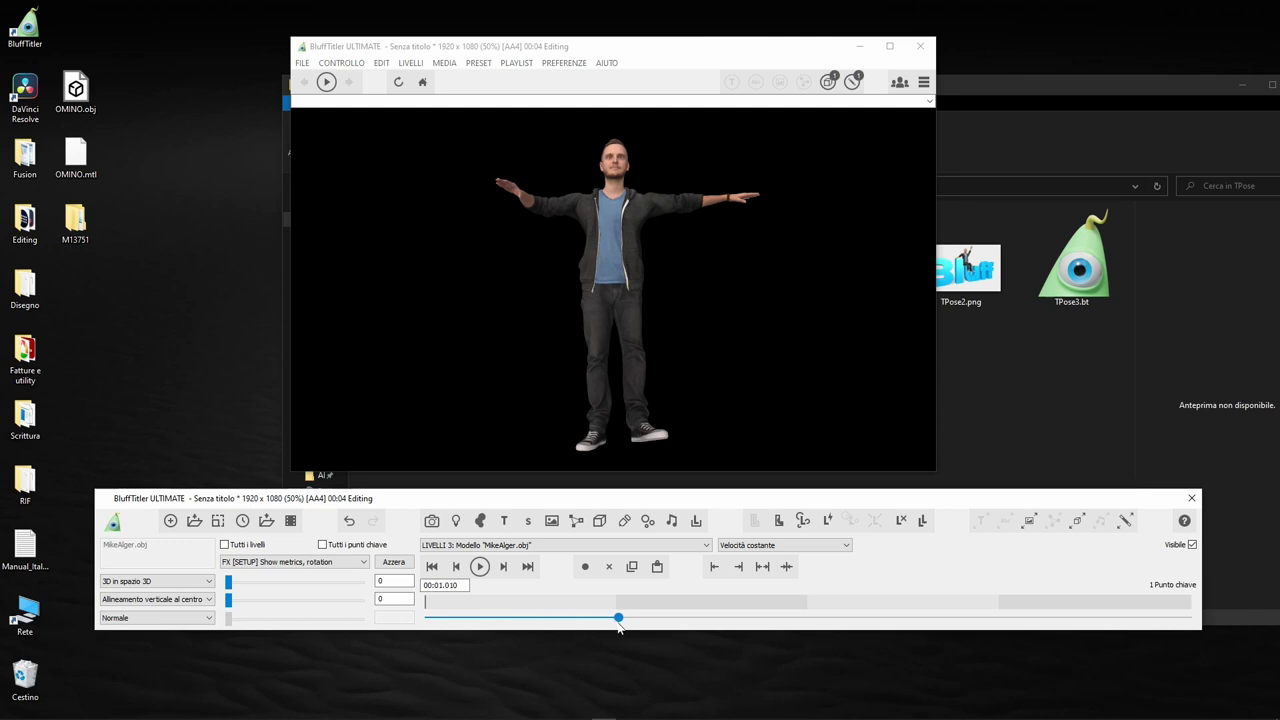
Keyframe the left shoulder rotation at about -85 and 2.7 at 1.01 seconds, and return the playhead to the start.
click(283, 562)
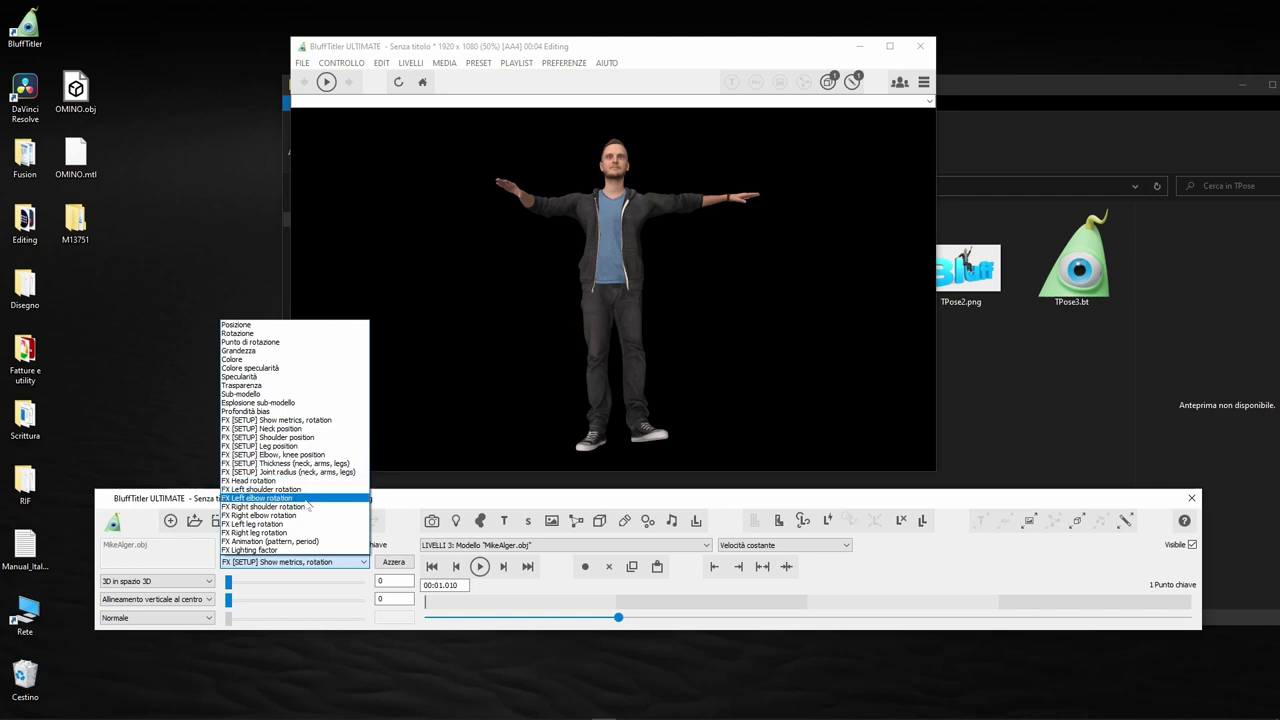
click(308, 489)
drag(294, 582, 236, 570)
drag(619, 619, 424, 617)
Keyframe the right leg rotation at 90, -90 and 38.16 at 0.5 seconds, and play the animation from the start.
click(279, 562)
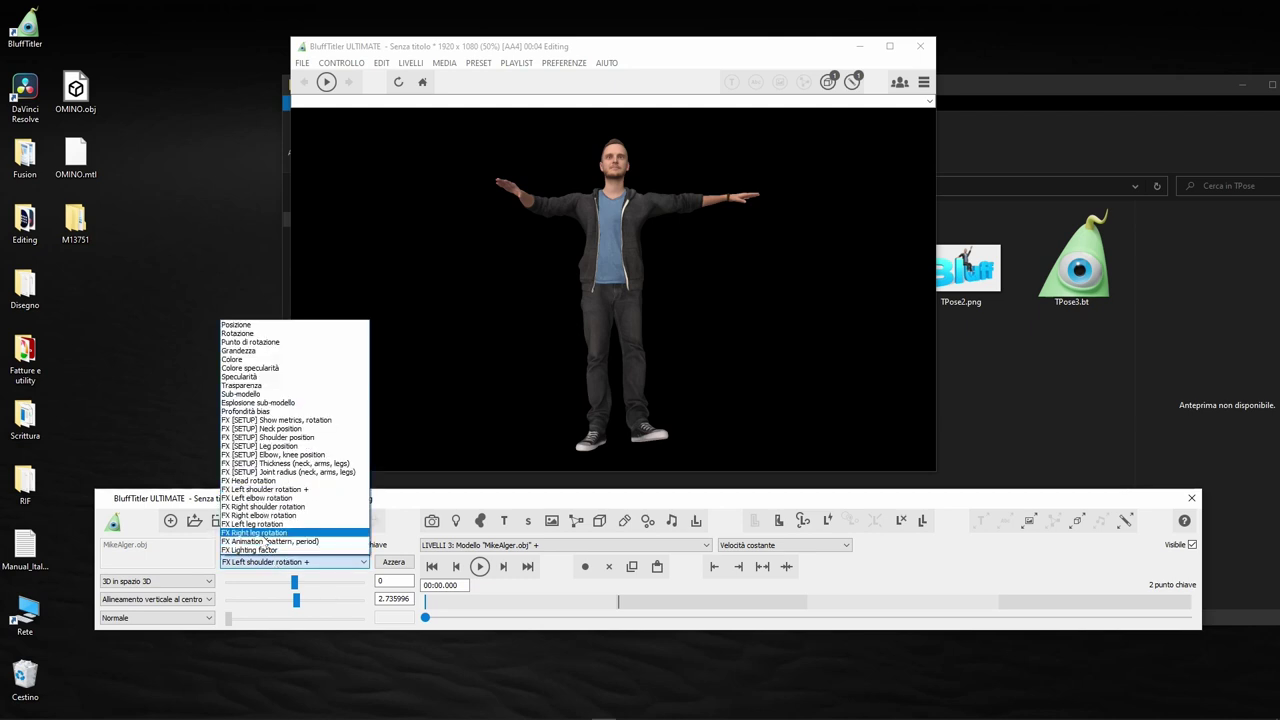
click(266, 534)
drag(425, 618, 521, 619)
drag(309, 584, 212, 591)
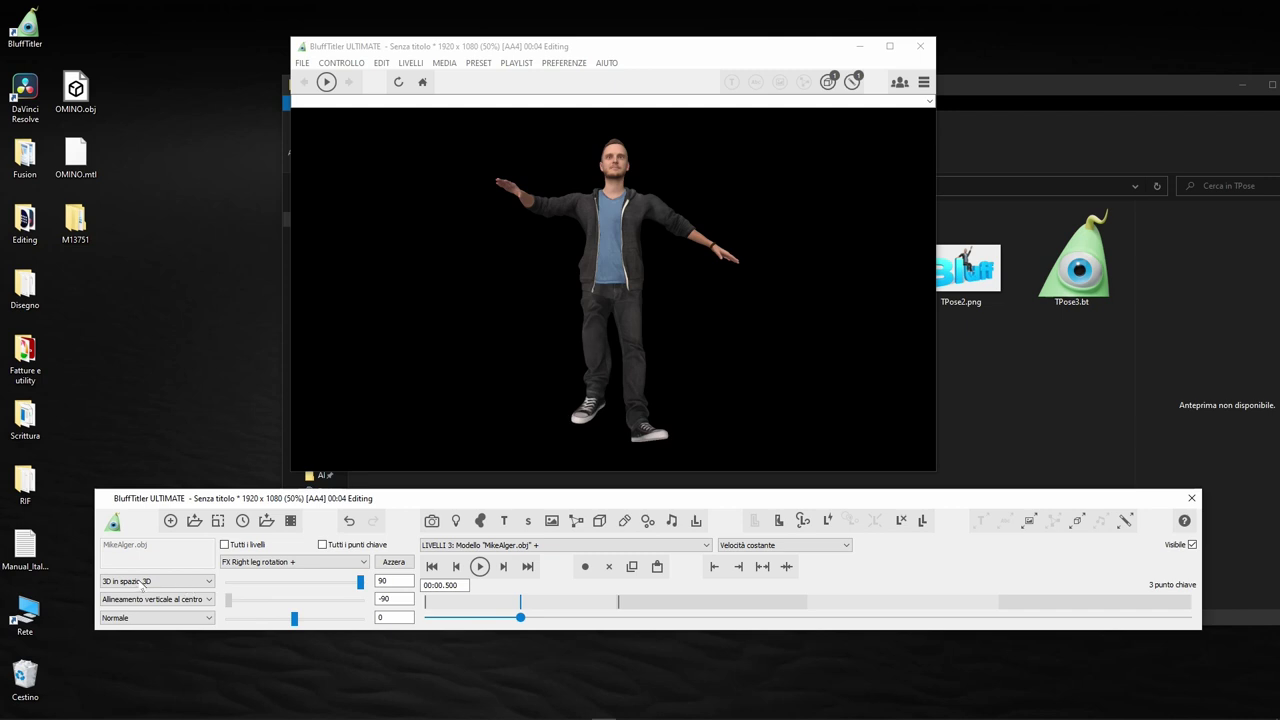
drag(295, 620, 322, 622)
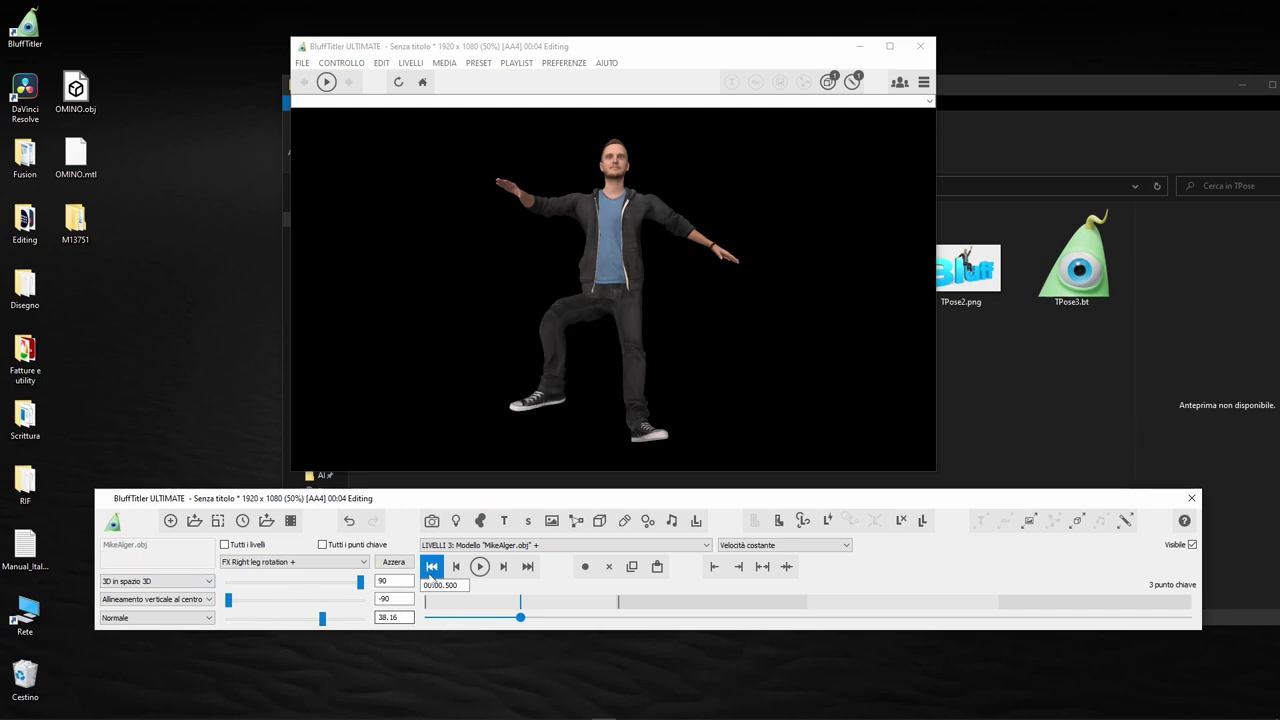
click(432, 566)
click(479, 567)
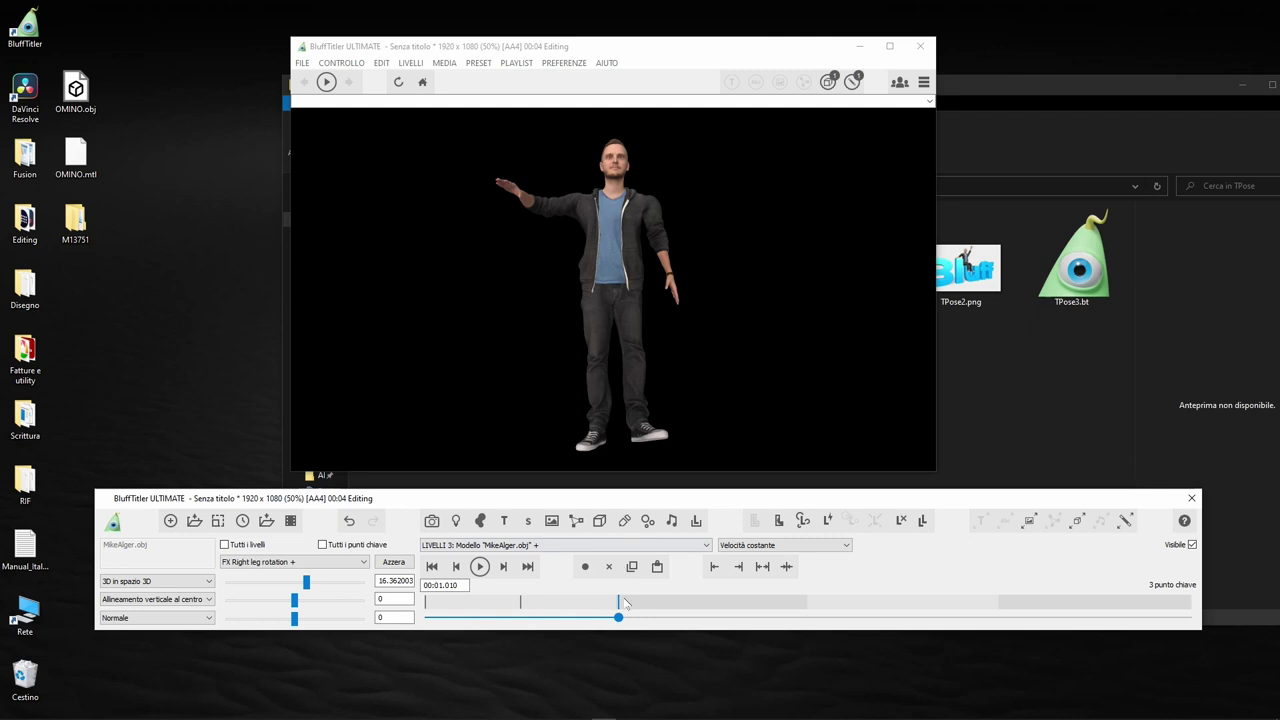
Paste the 0.5-second keyframe's pose onto the 1.01-second keyframe, set the left shoulder rotation to about -85, and play from the start.
click(521, 603)
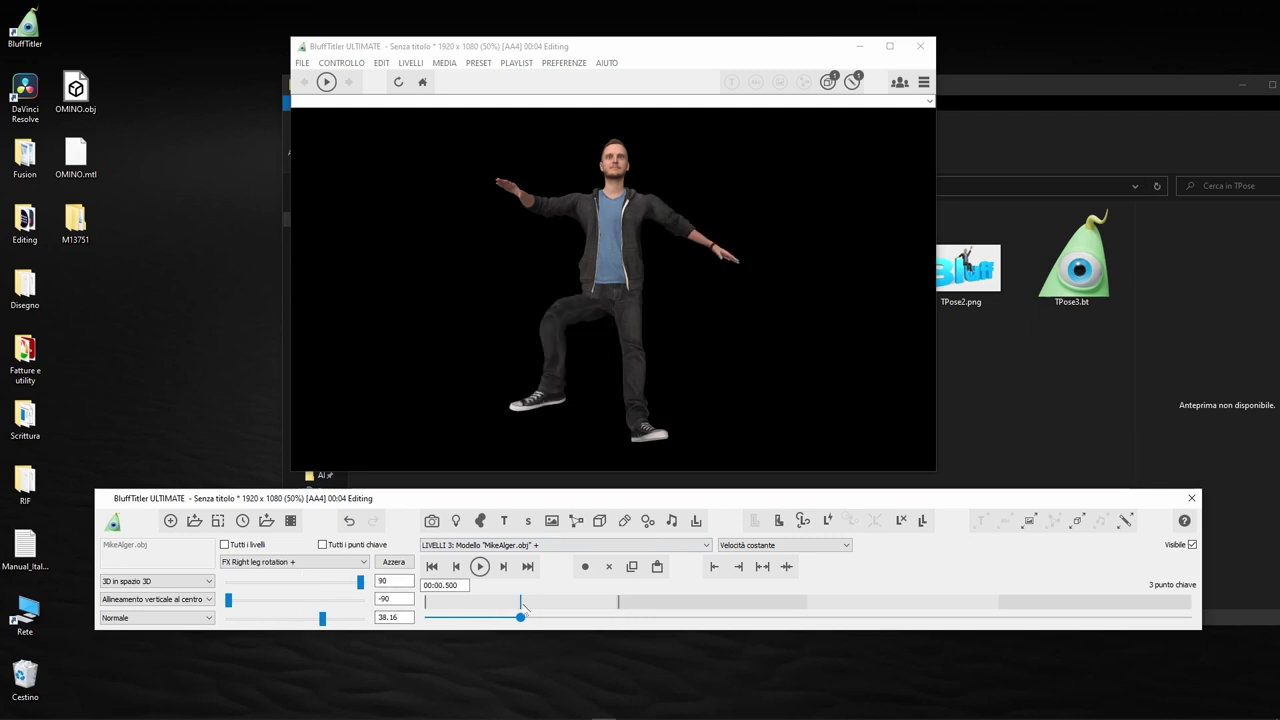
click(617, 604)
click(619, 604)
click(659, 567)
click(298, 561)
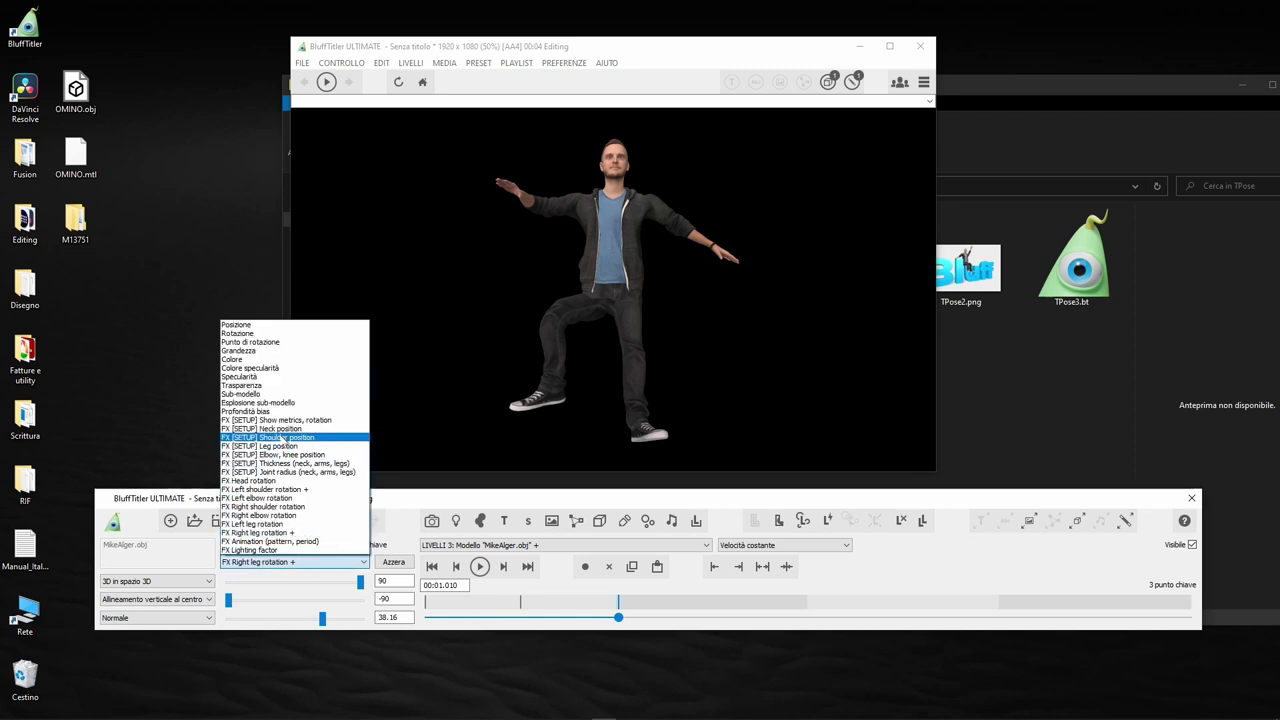
click(265, 489)
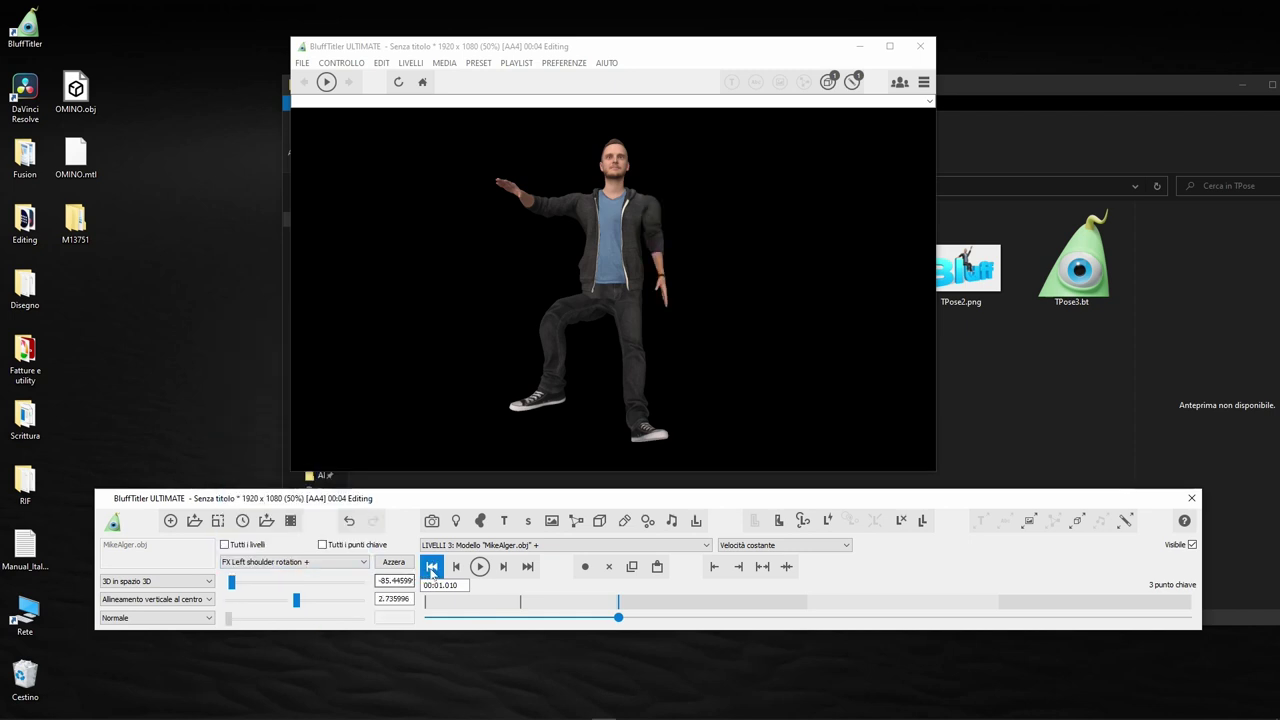
click(432, 566)
click(486, 572)
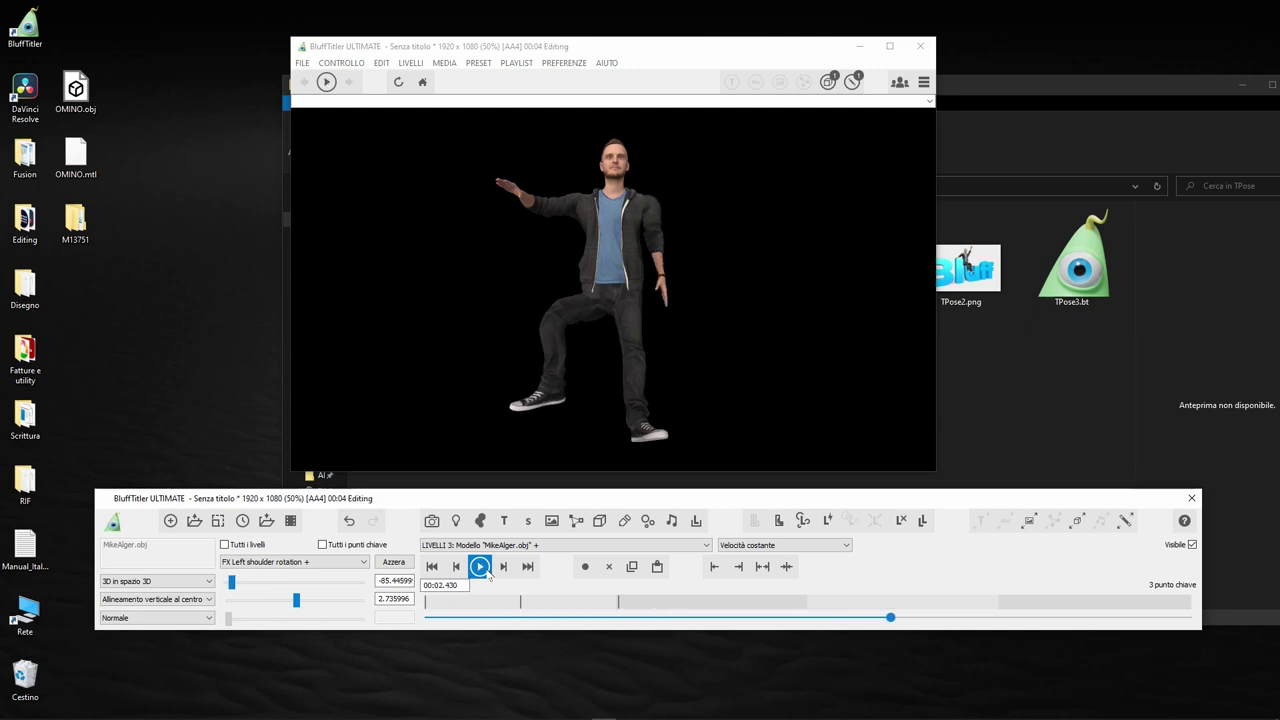
Set the head rotation to about 7 and -37 at the 1.01-second keyframe, and play the animation from the start.
click(622, 617)
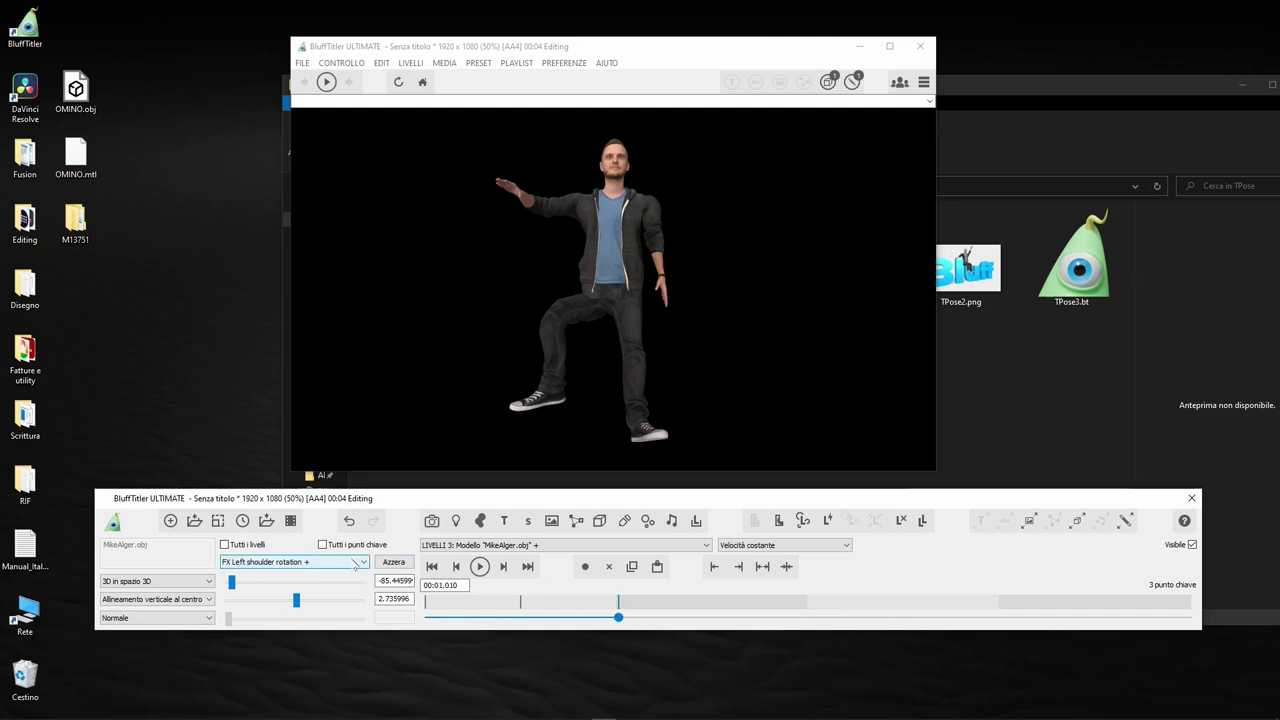
click(356, 563)
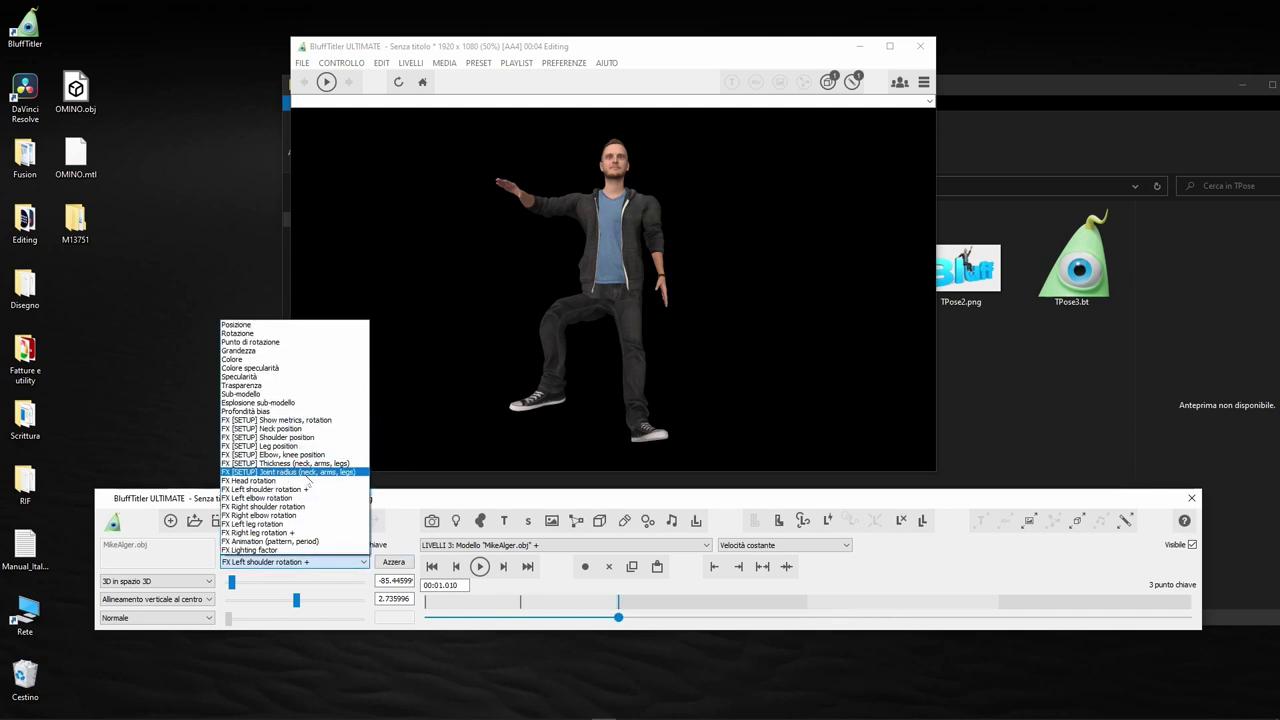
click(306, 481)
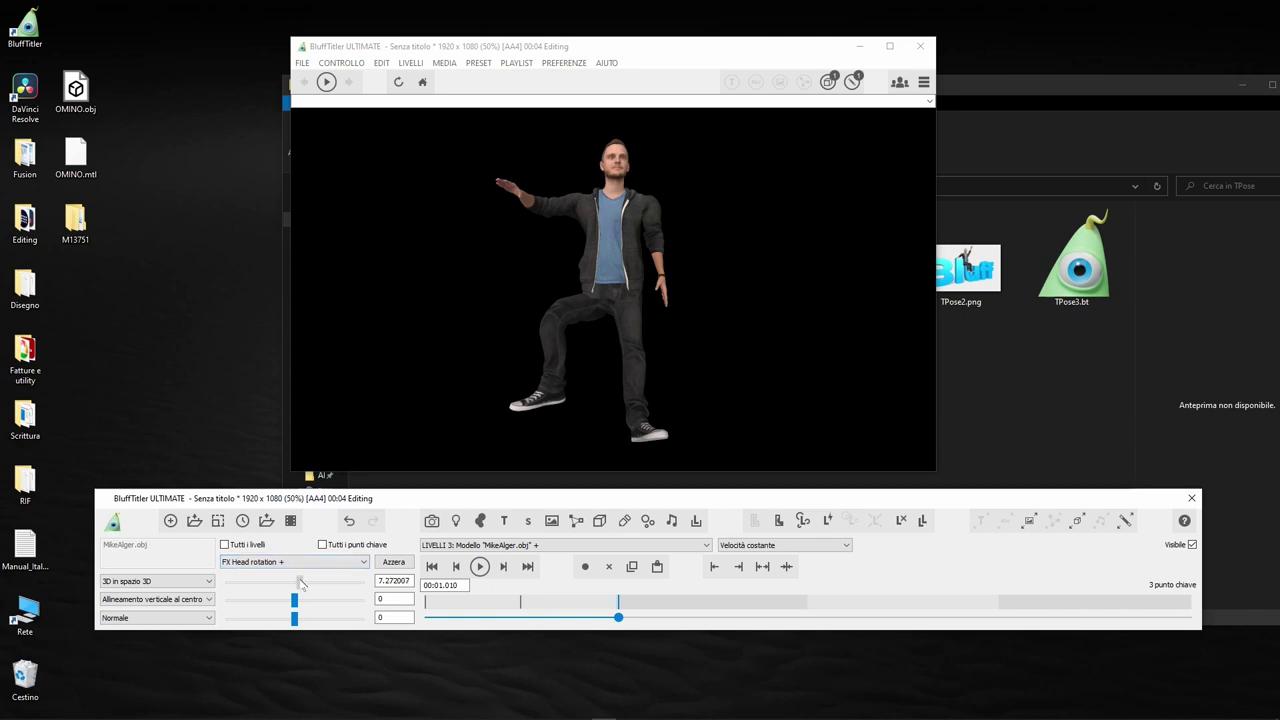
drag(294, 600, 268, 601)
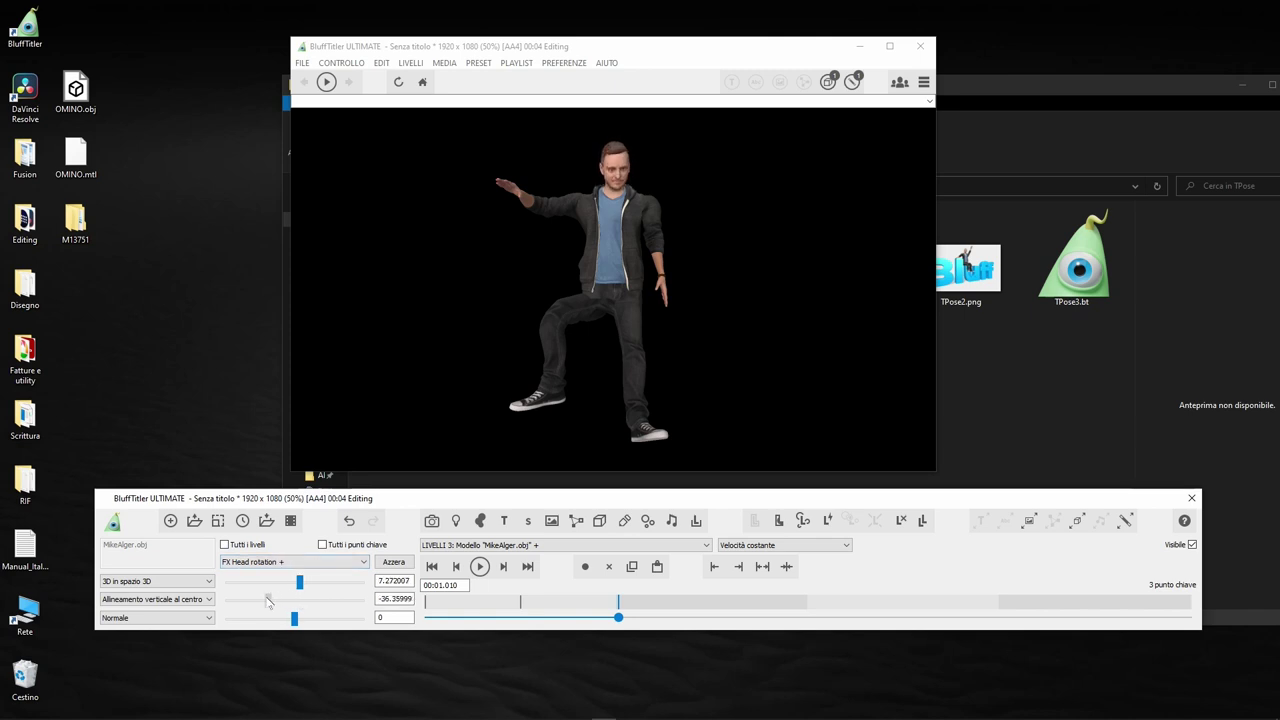
click(432, 566)
click(480, 567)
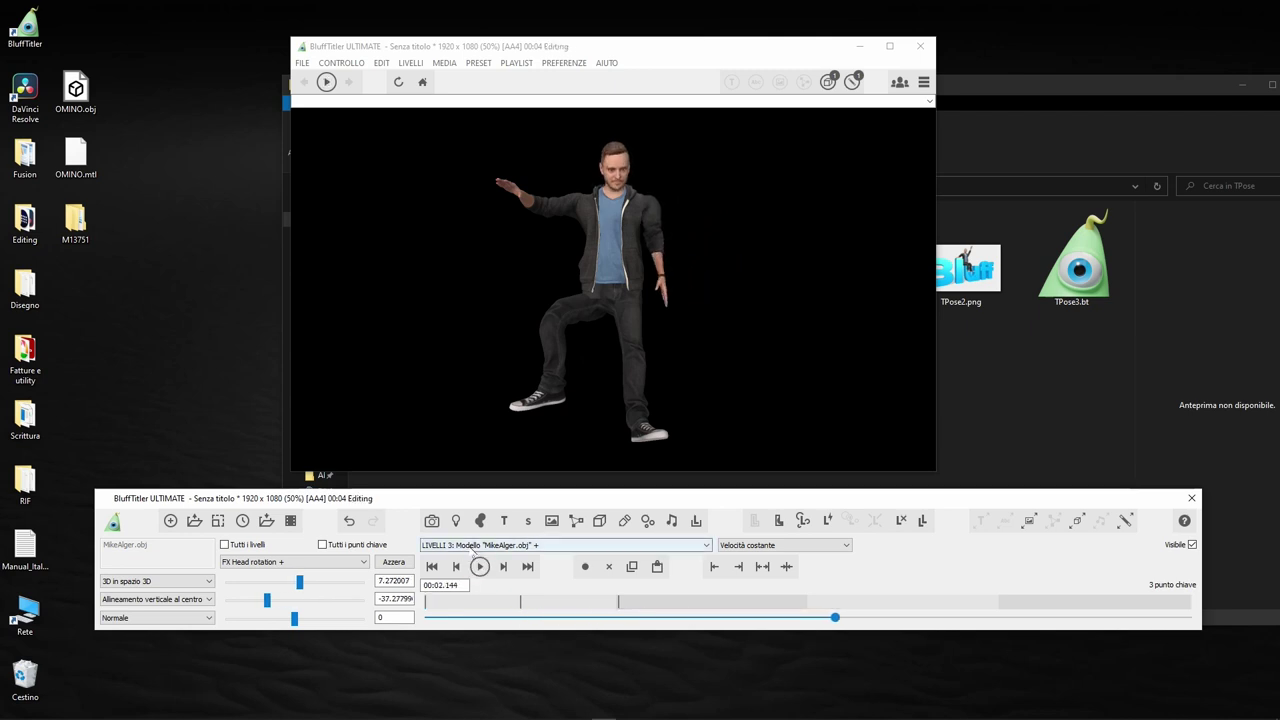
Delete the avatar's pose keyframes at 1.01 seconds, 0.5 seconds and the start.
click(757, 543)
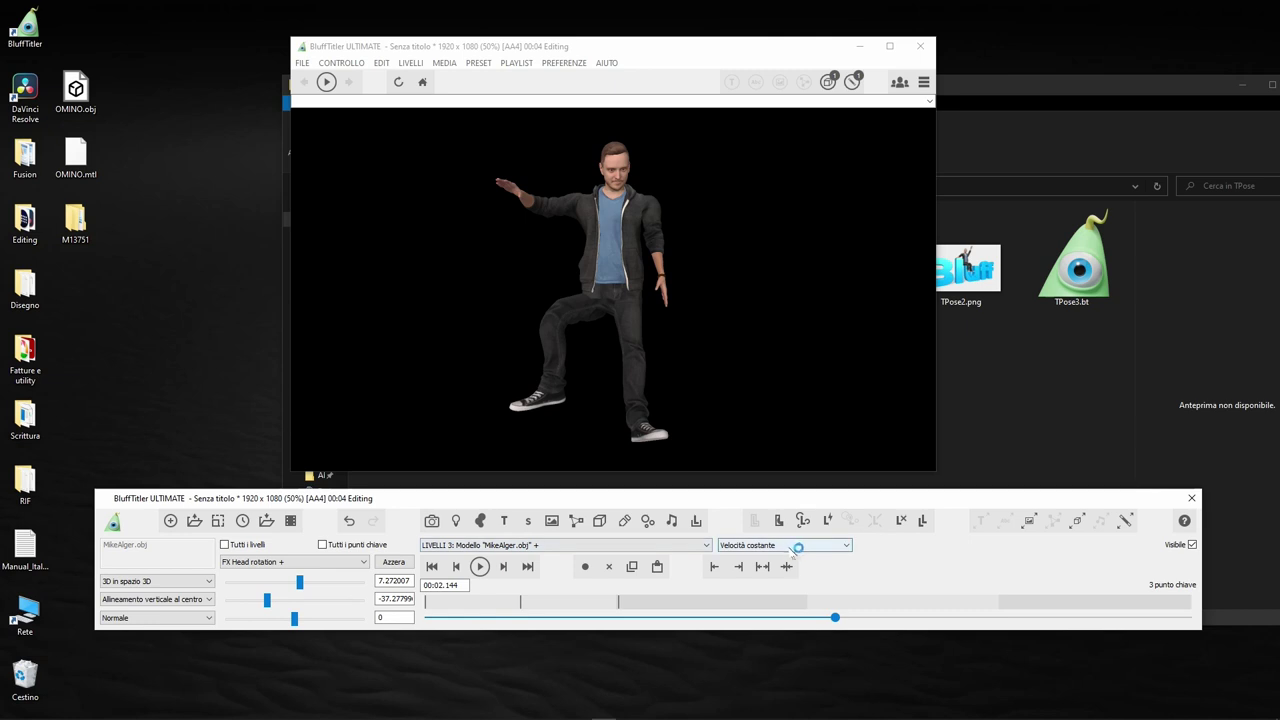
click(622, 601)
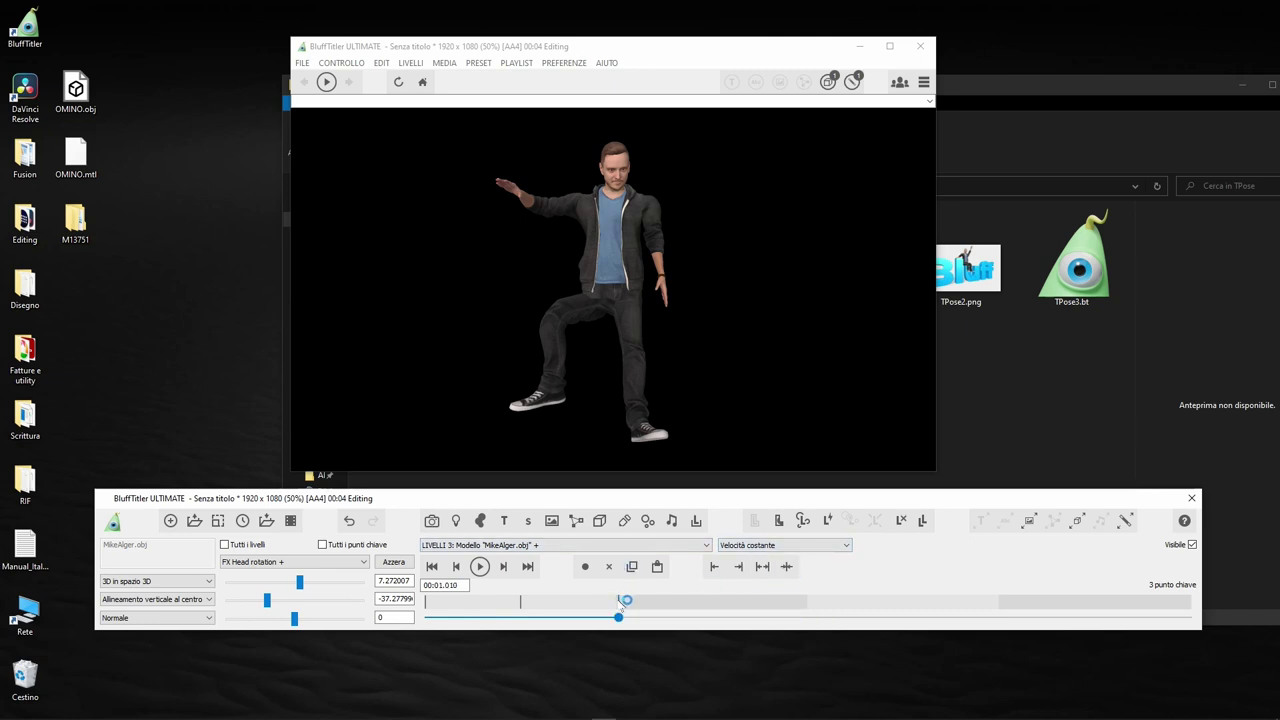
click(608, 566)
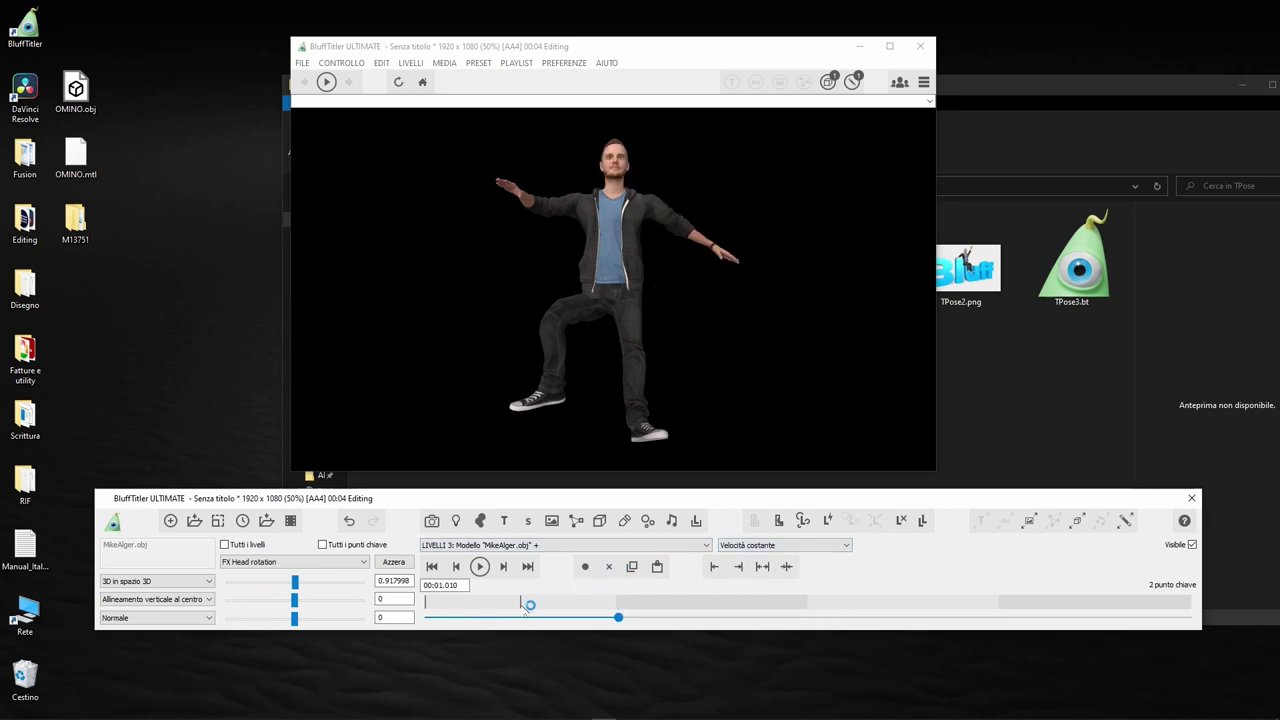
click(609, 567)
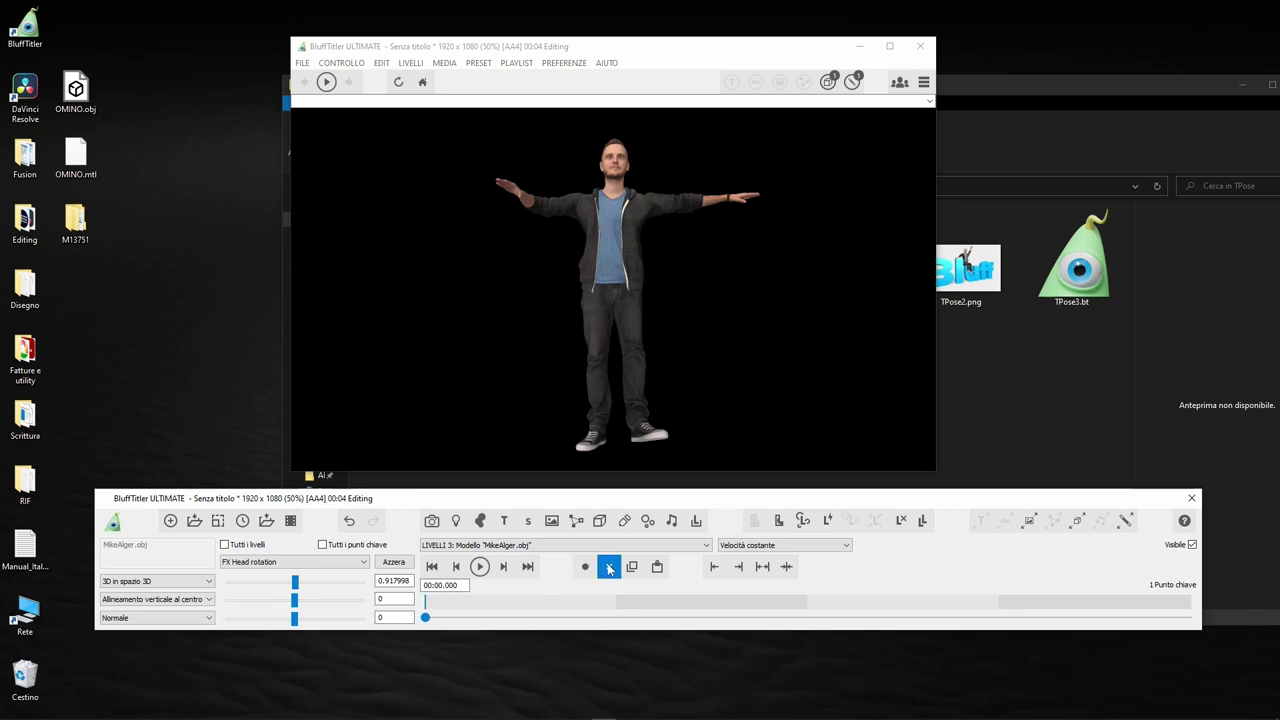
Set the avatar's FX Animation to pattern 1 with a period of 2.
click(297, 562)
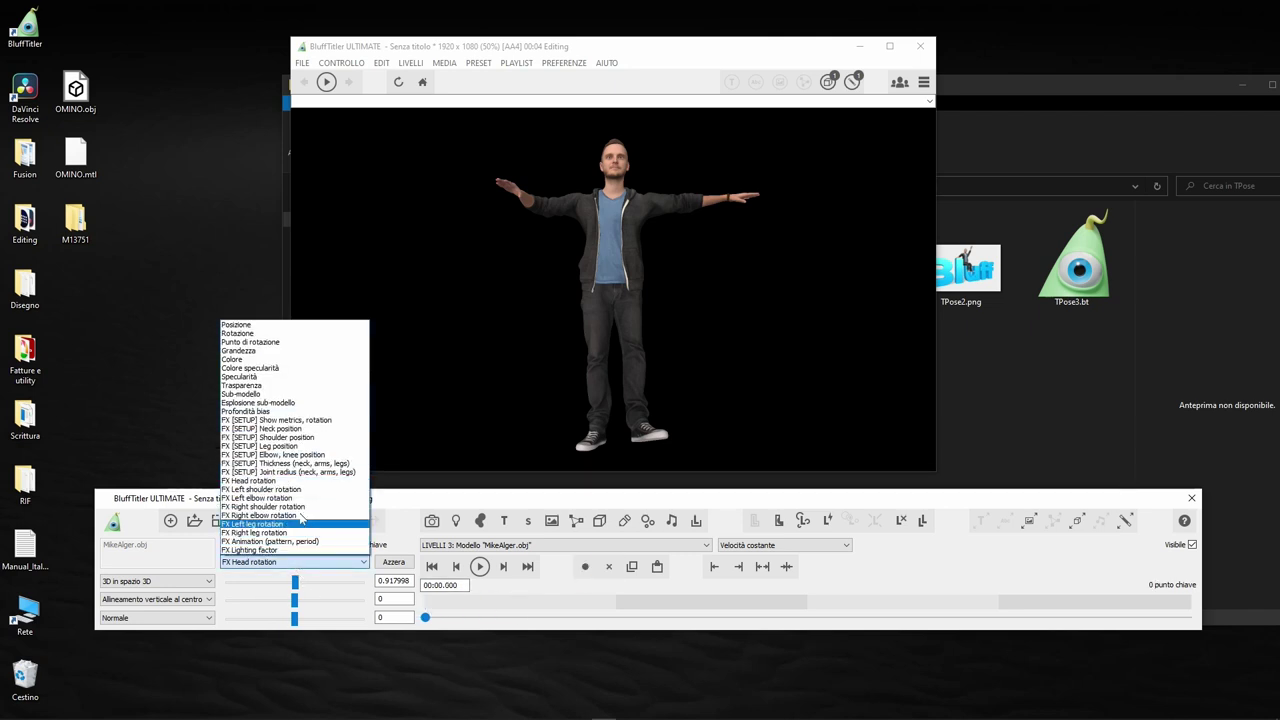
click(301, 541)
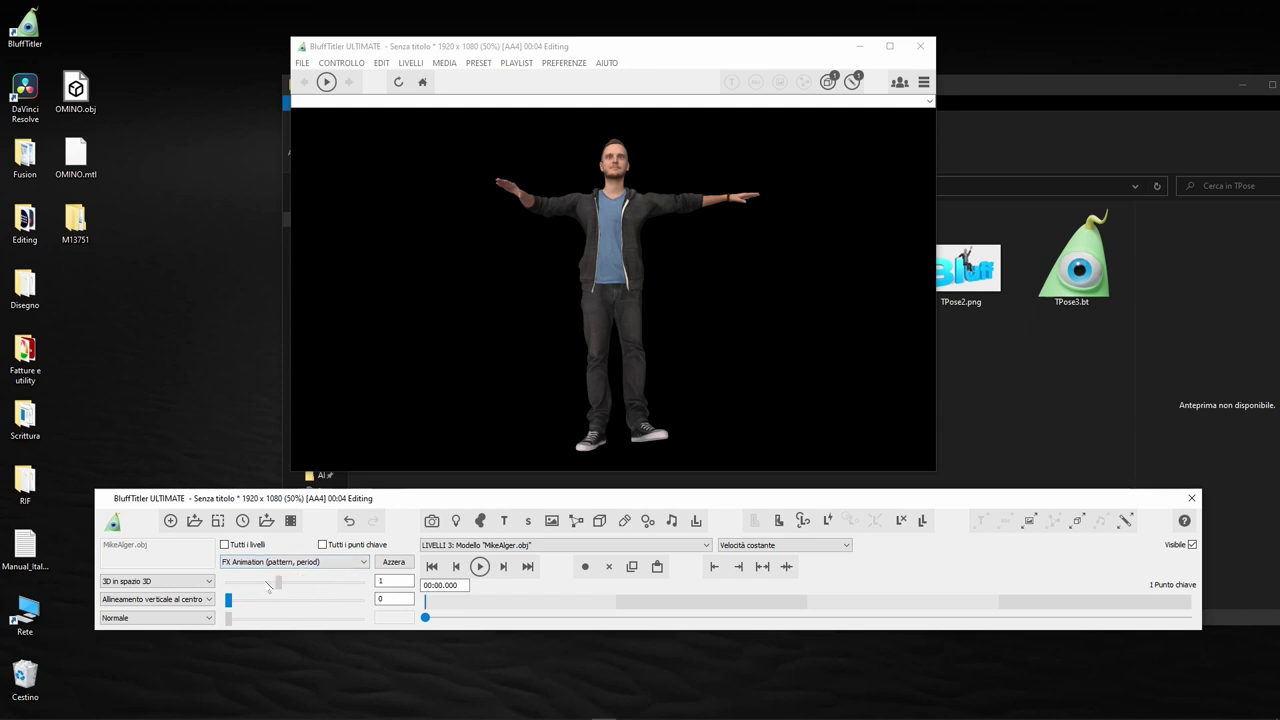
drag(229, 600, 301, 581)
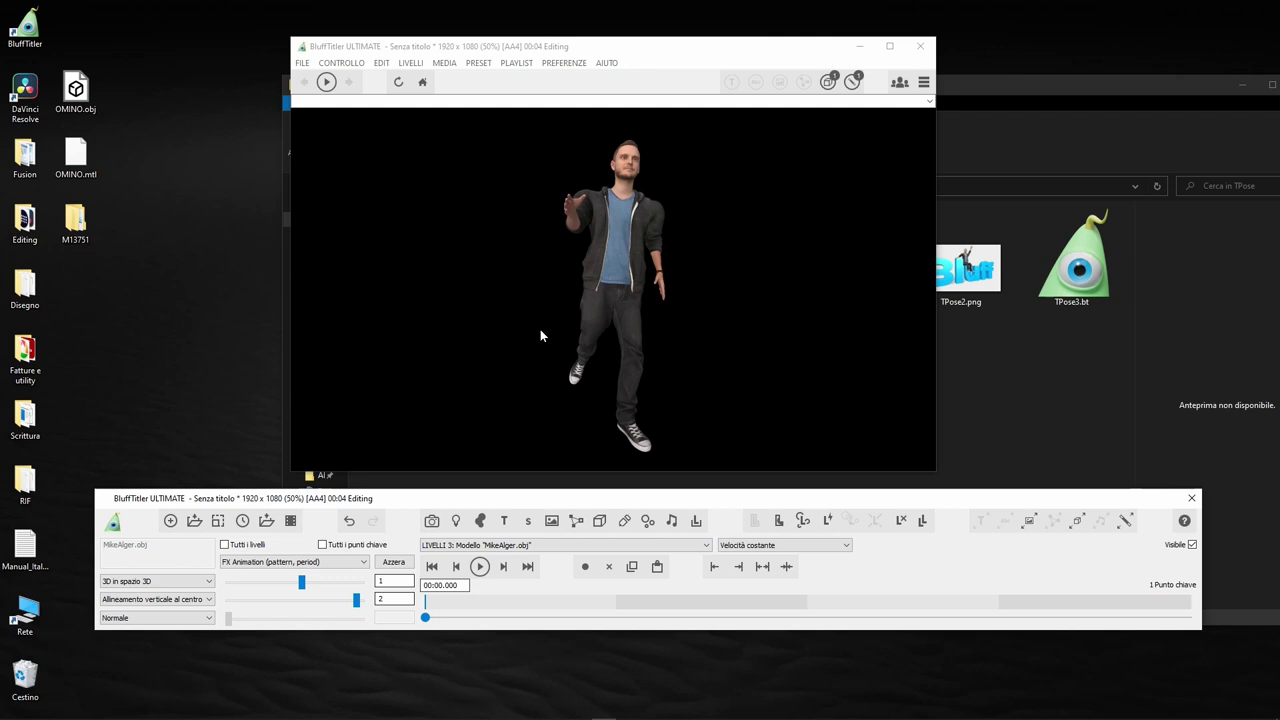
Move the avatar back to a depth of about 446 and rotate it sideways to about -67.5 and 2.4.
click(309, 562)
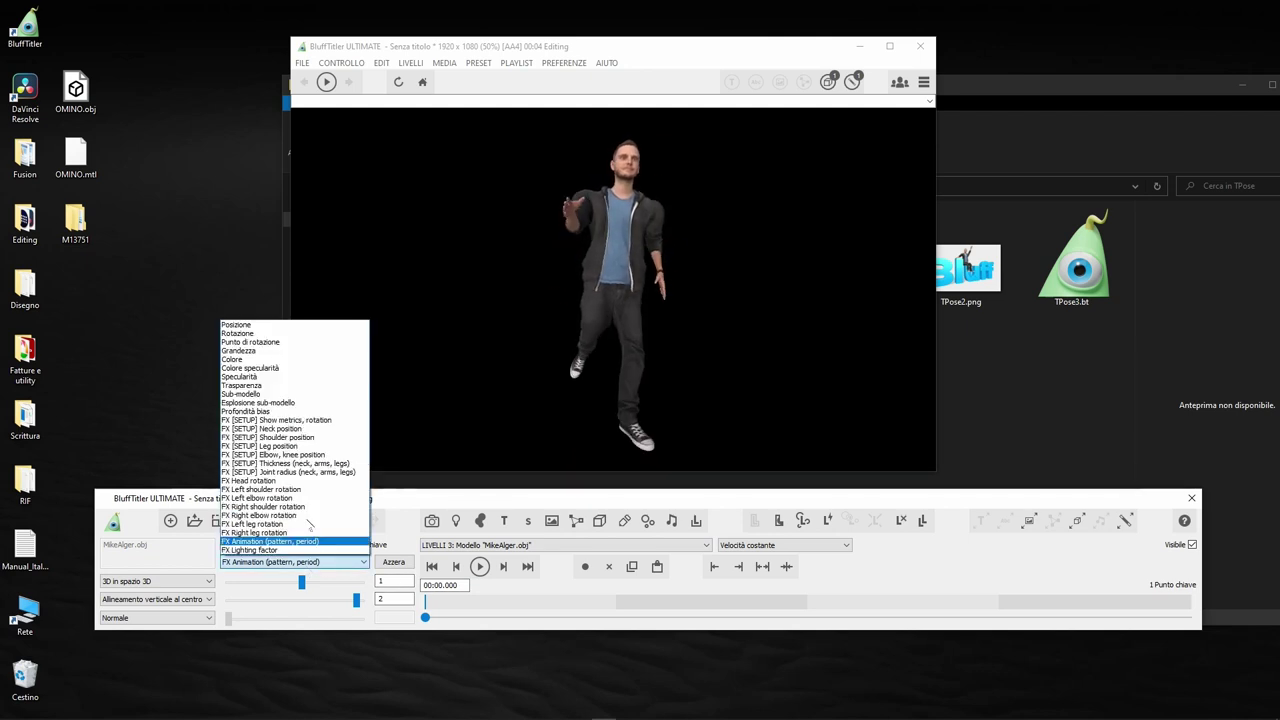
click(280, 324)
key(Down)
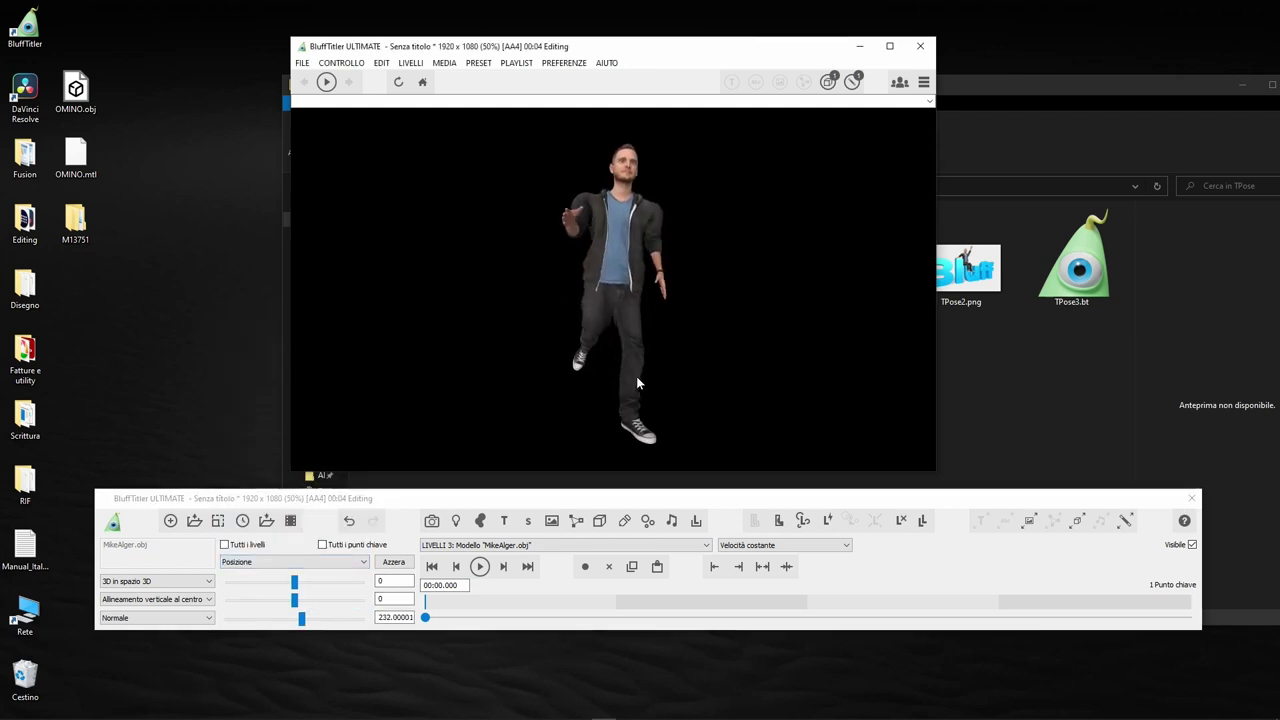
click(636, 376)
drag(682, 392, 728, 381)
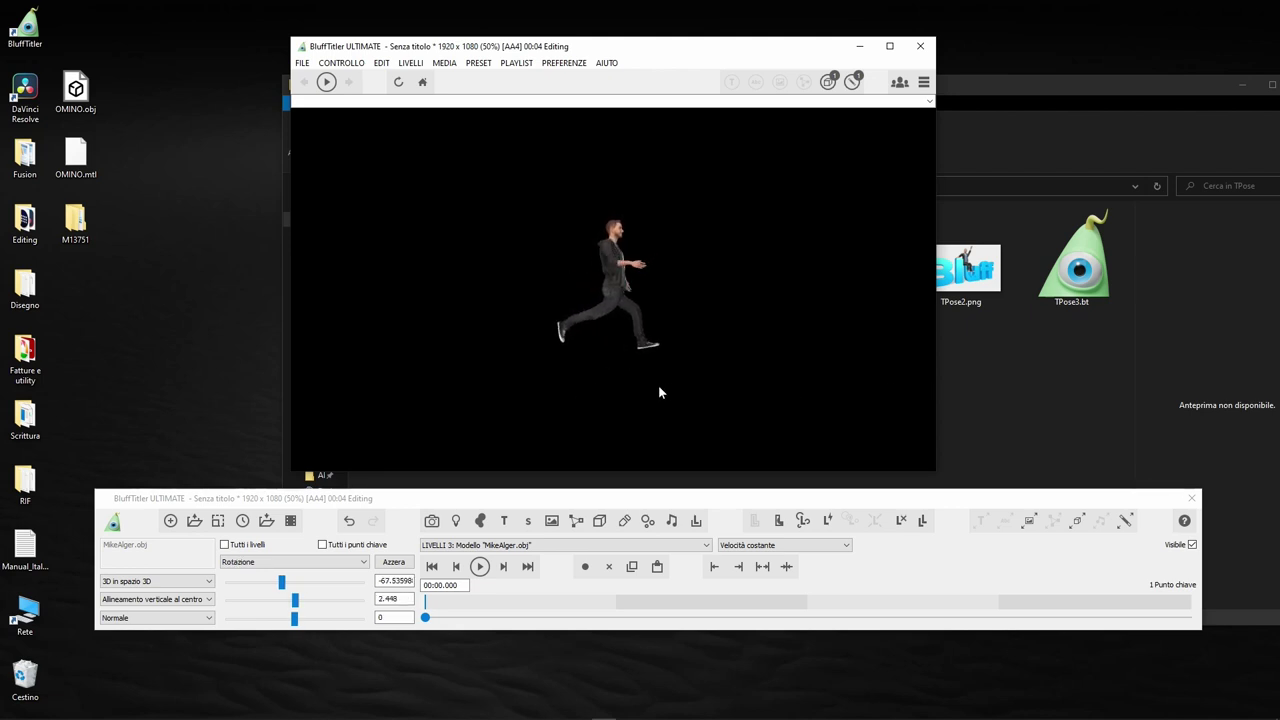
Keyframe the avatar's horizontal position at about -522 at the start and about 321 at 3.47 seconds.
key(Up)
drag(650, 396, 469, 391)
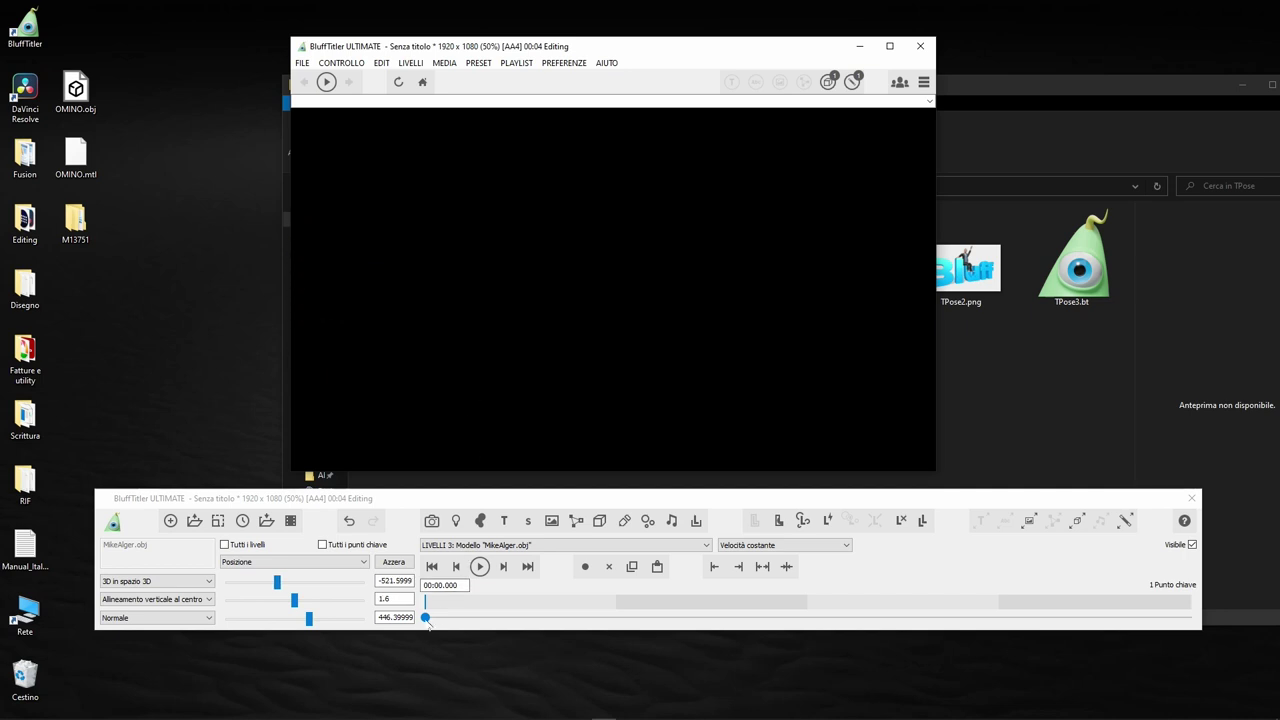
drag(425, 617, 1089, 617)
drag(495, 368, 867, 366)
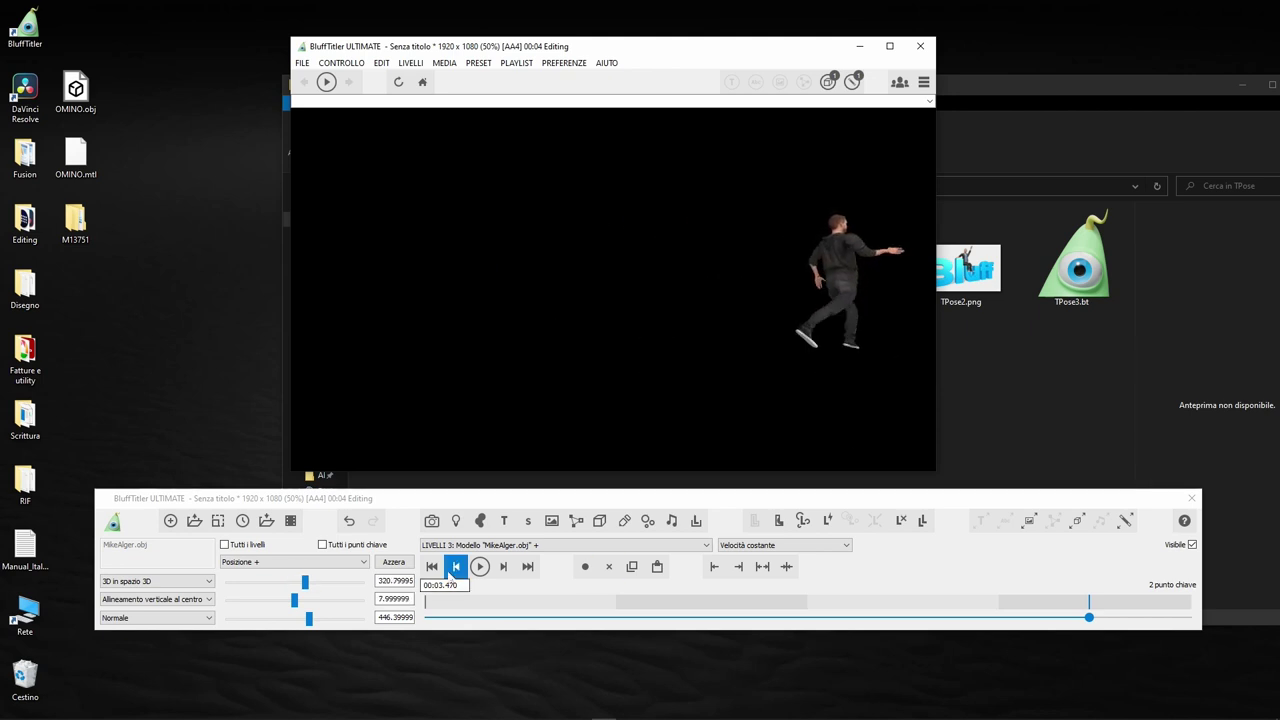
Play the running animation repeatedly from the start and scrub the timeline to check the avatar's movement across the screen.
click(456, 566)
click(480, 567)
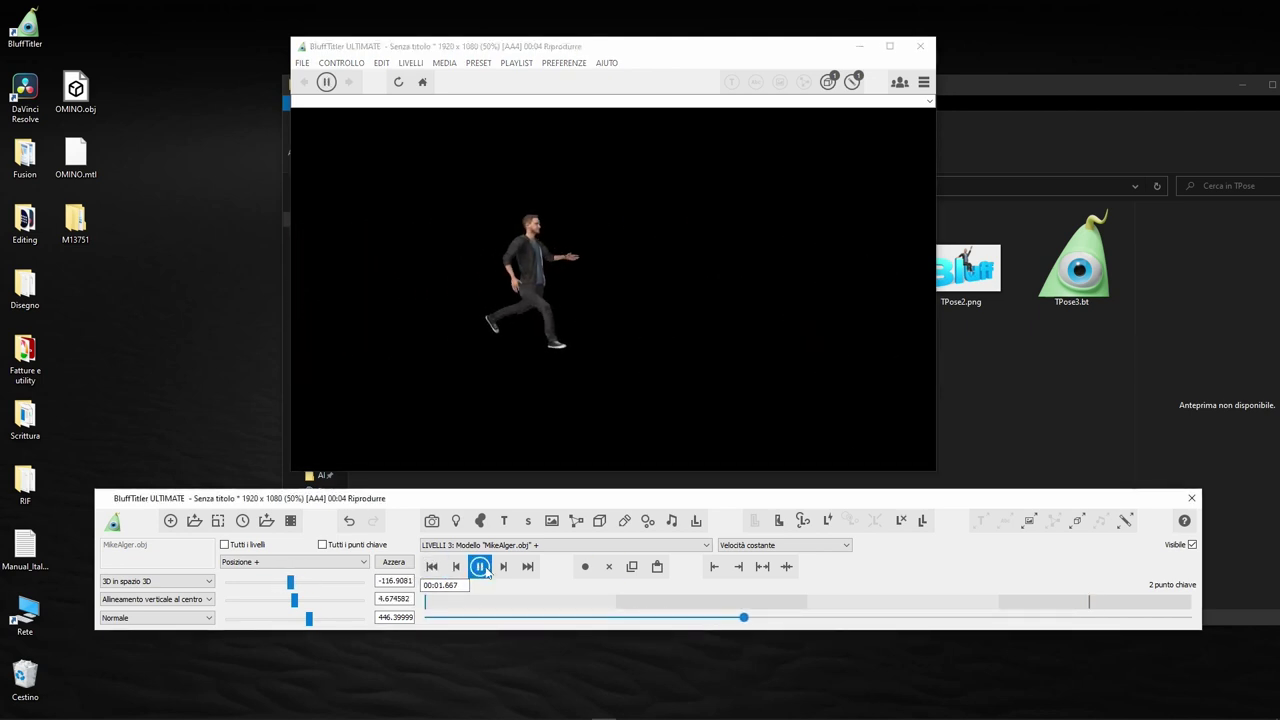
click(481, 567)
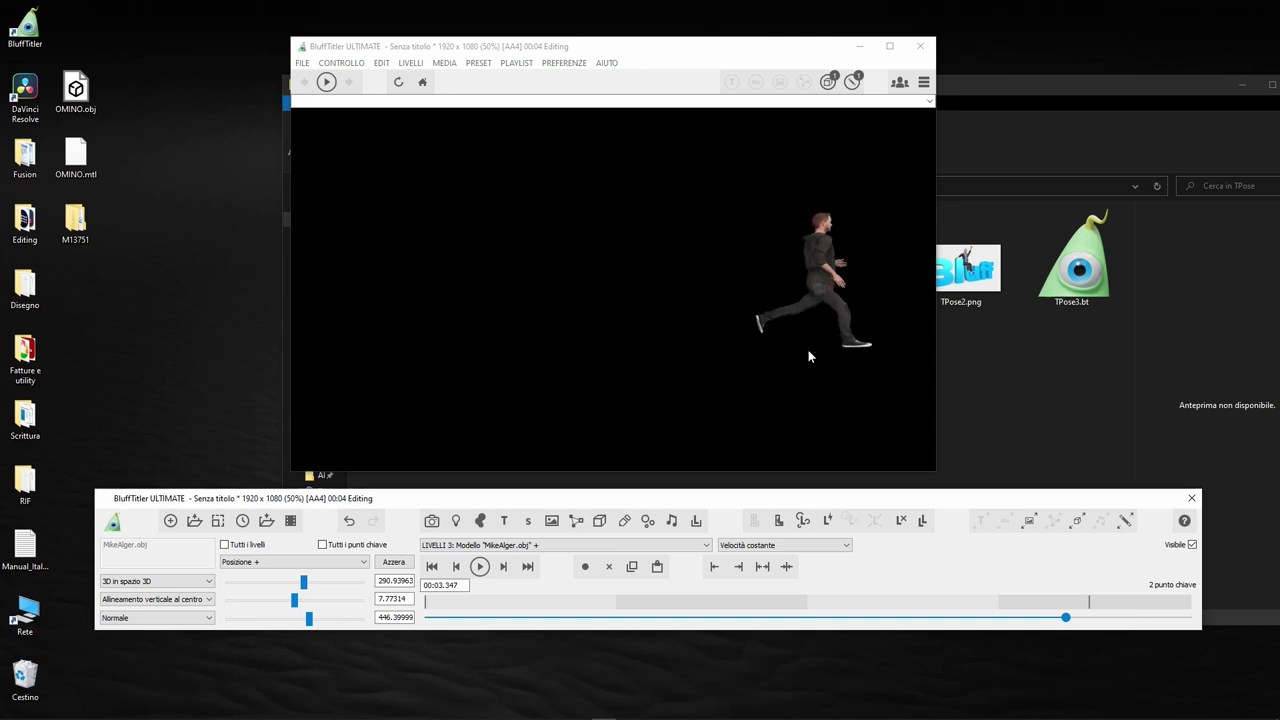
click(432, 566)
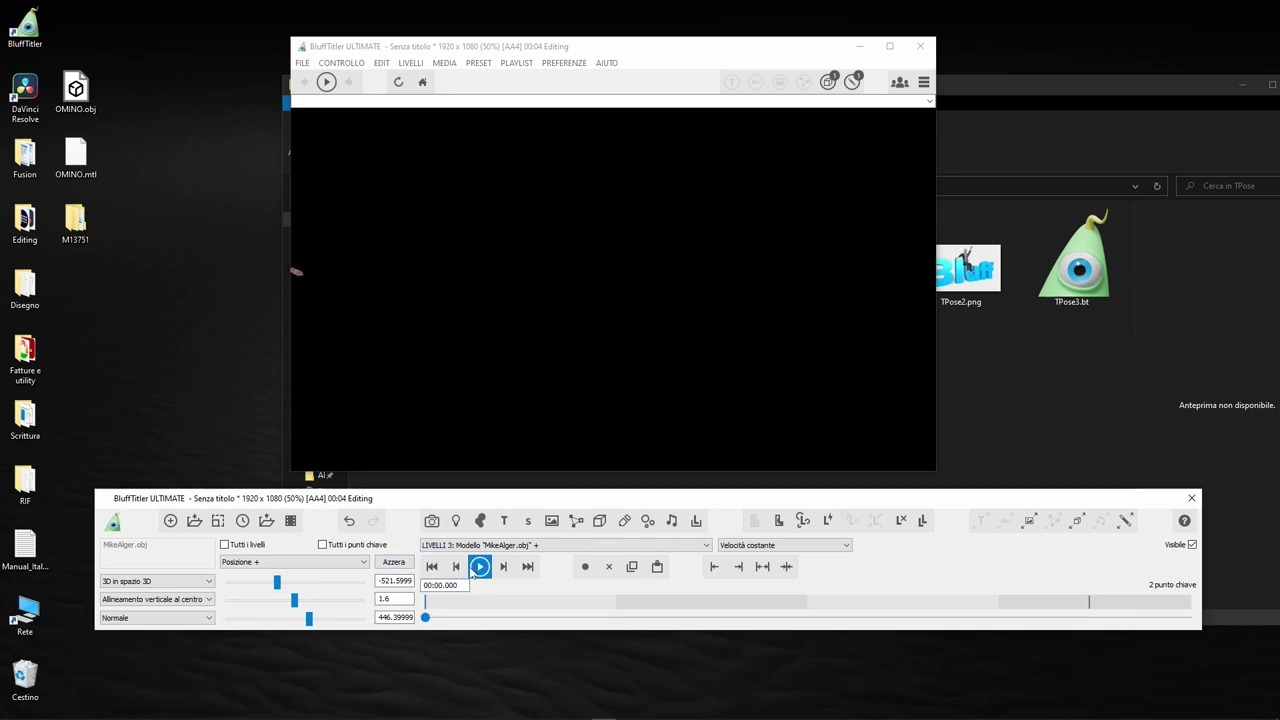
click(480, 567)
click(572, 615)
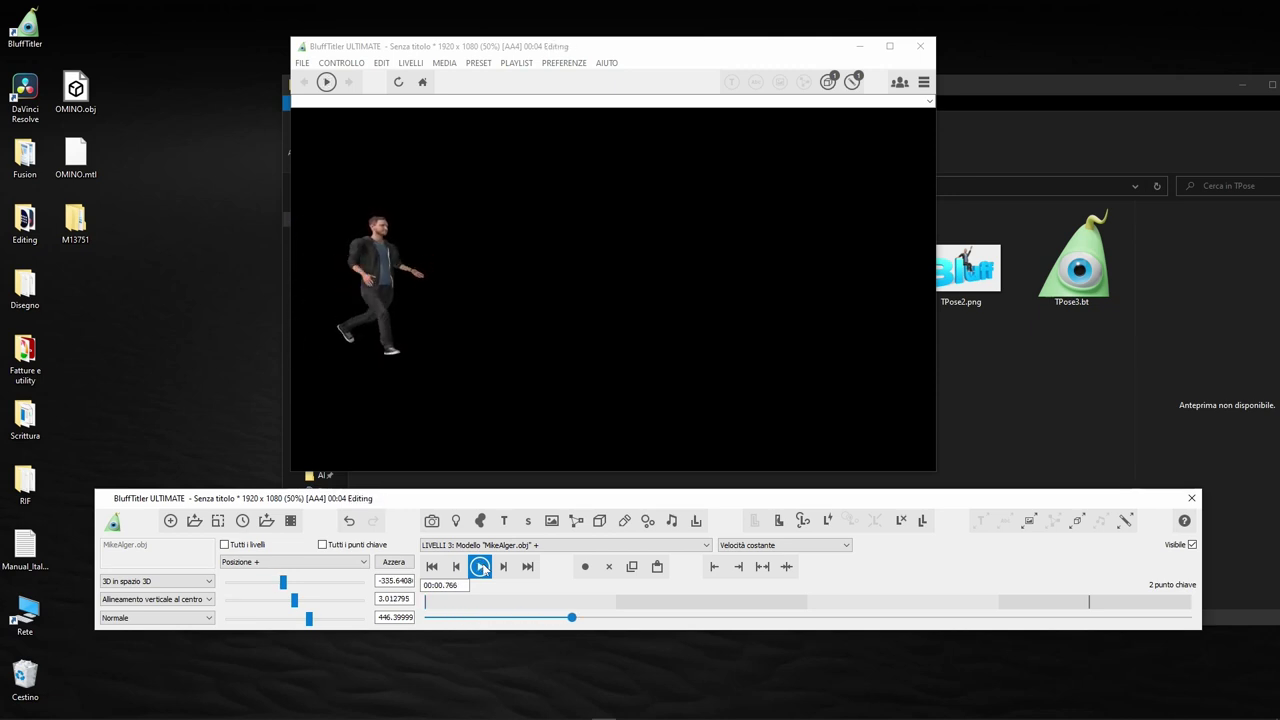
drag(572, 606, 340, 601)
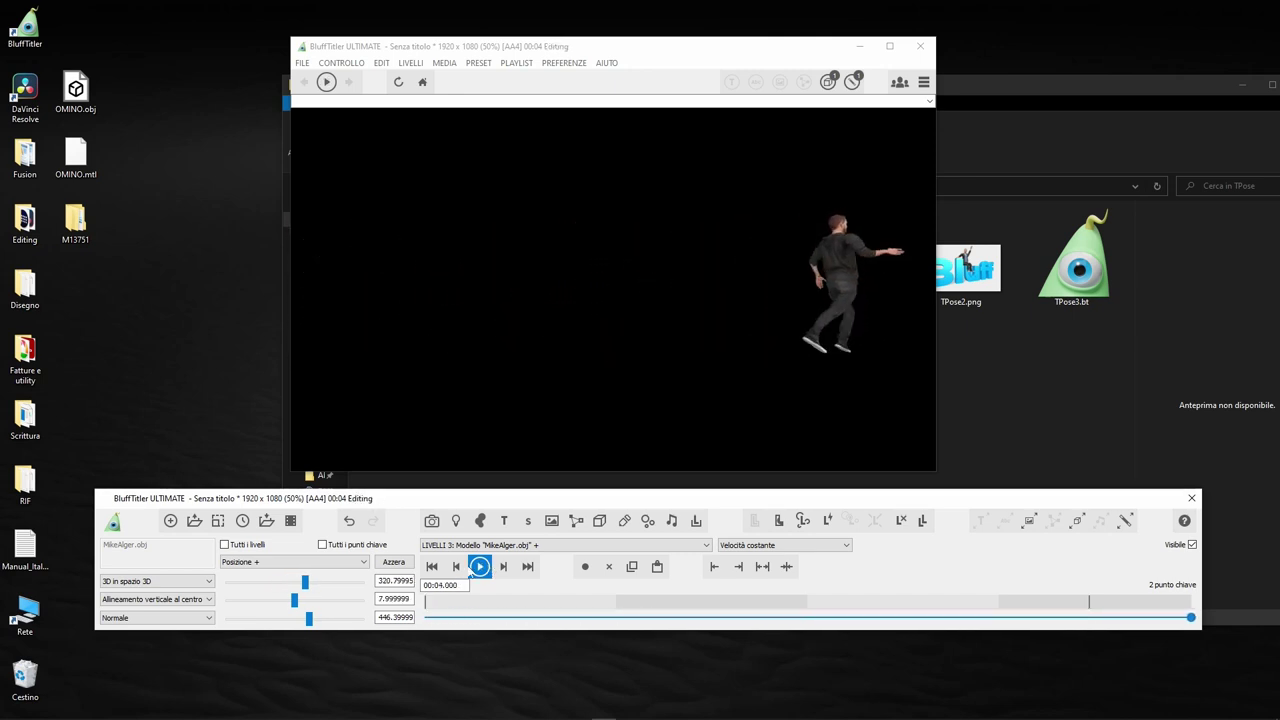
click(432, 566)
click(479, 566)
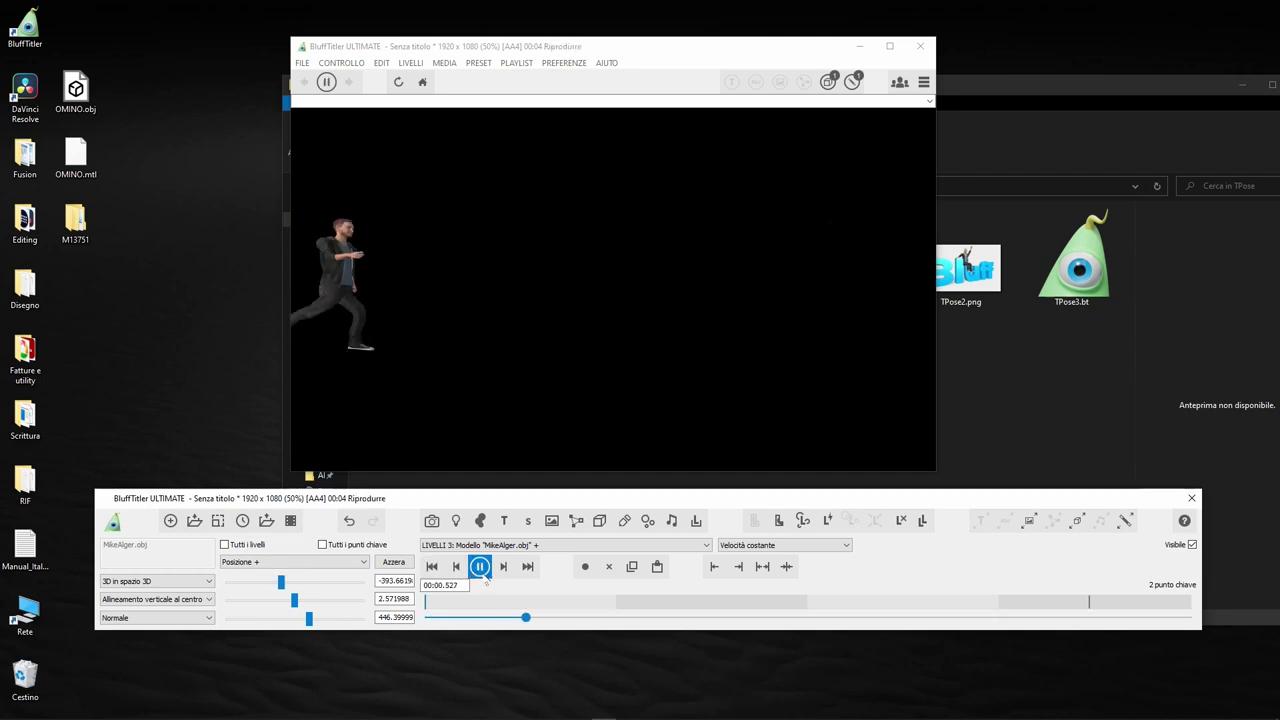
click(432, 566)
drag(425, 617, 706, 617)
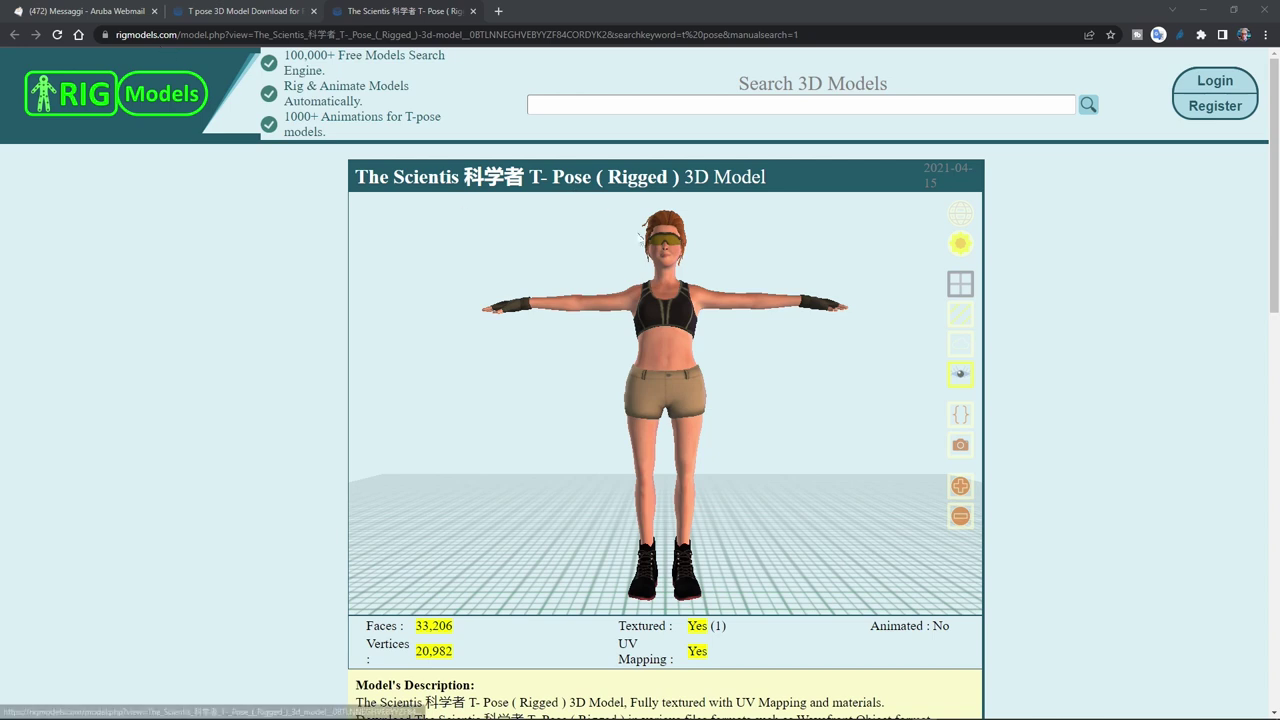
Download the Scientis T-Pose model as an OBJ archive and save it to the desktop as donna.zip.
scroll(684, 414, down, 2)
scroll(684, 414, up, 1)
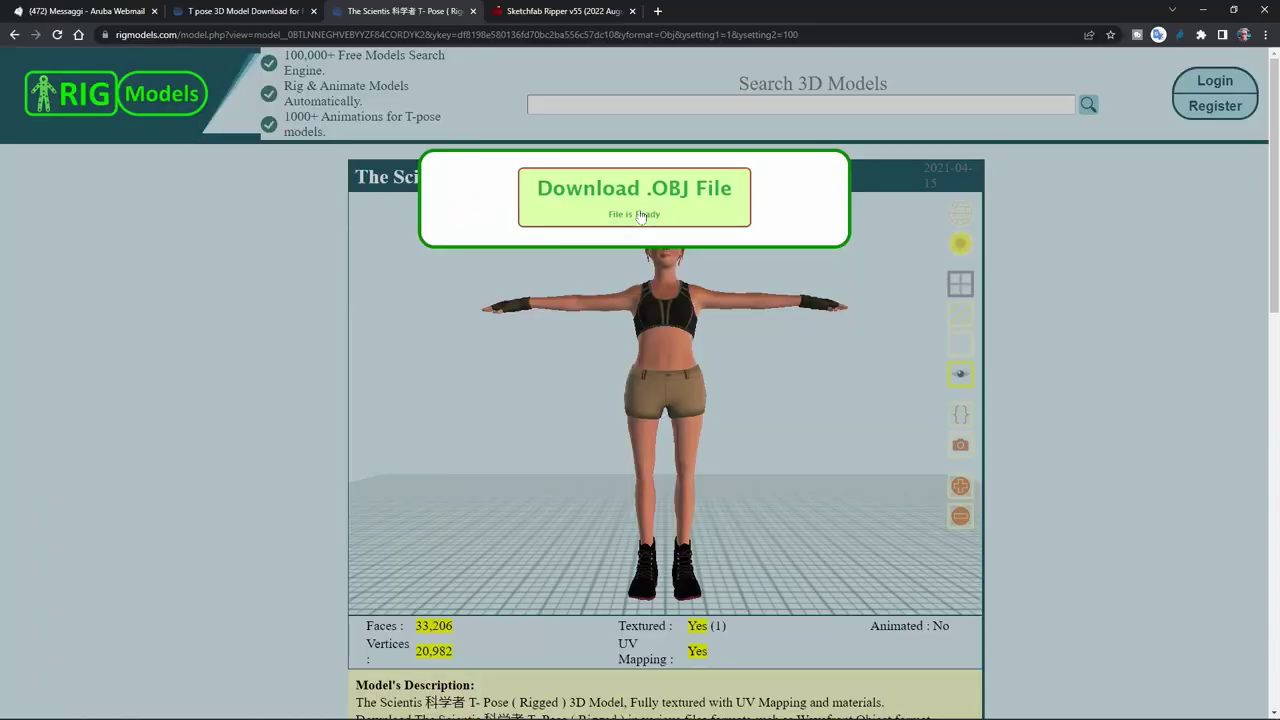
click(641, 212)
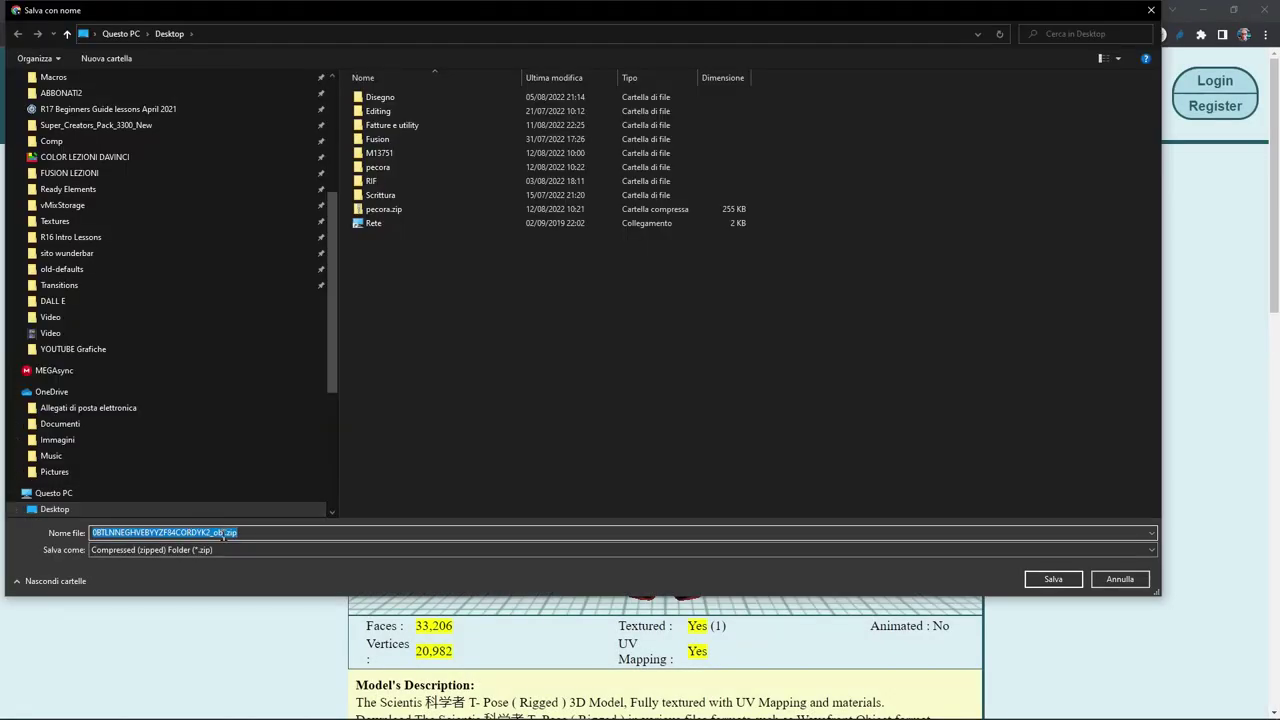
text(don)
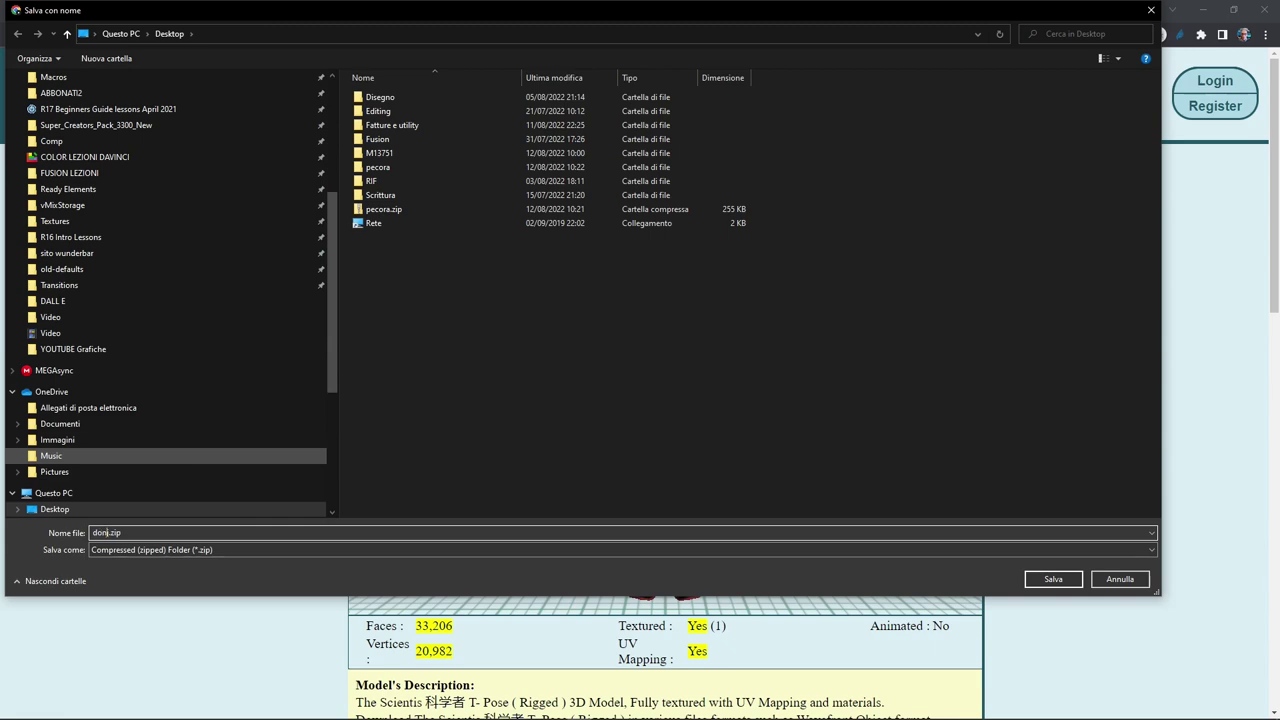
text(na)
click(1067, 583)
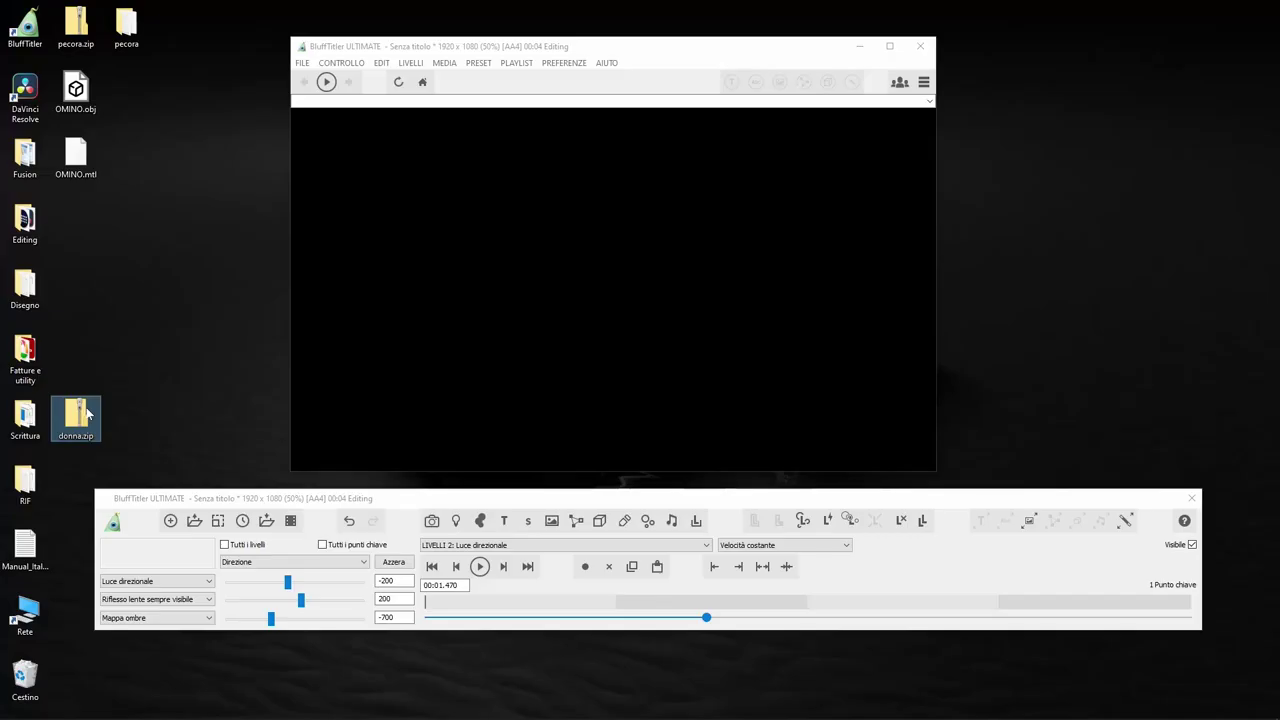
Switch to the desktop, extract donna.zip into a donna folder there and open that folder.
drag(76, 418, 110, 287)
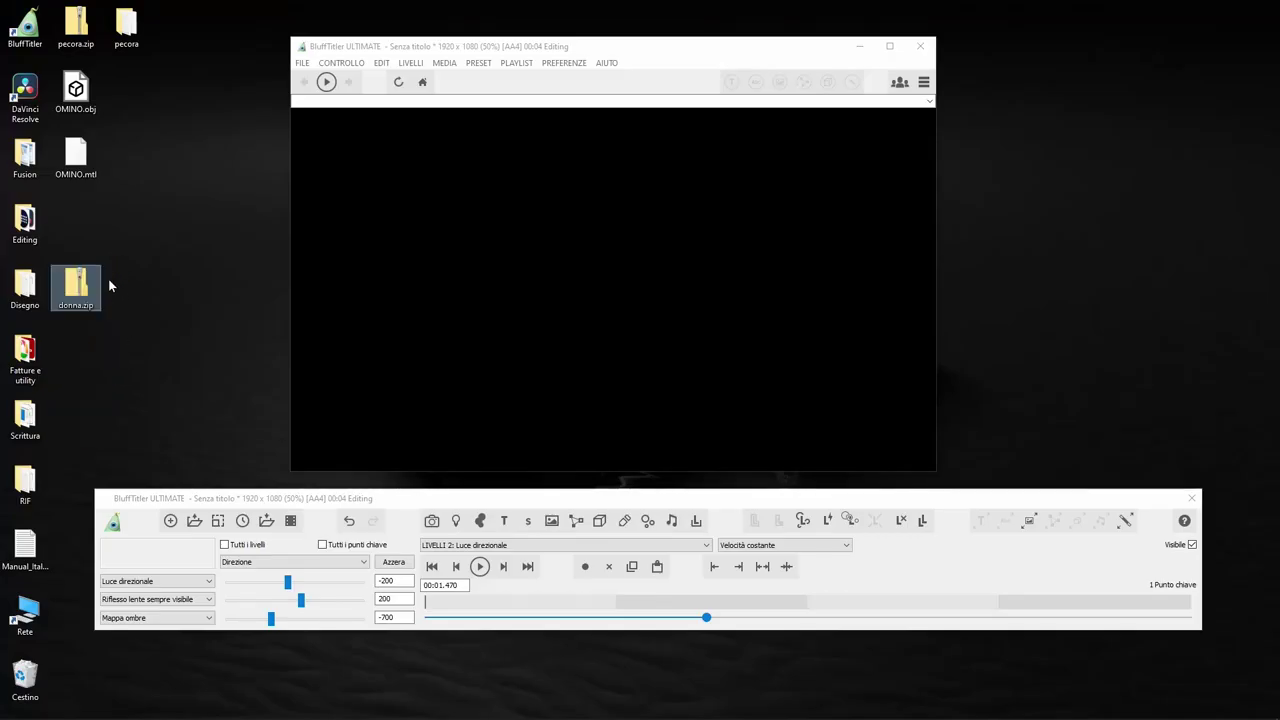
right_click(79, 287)
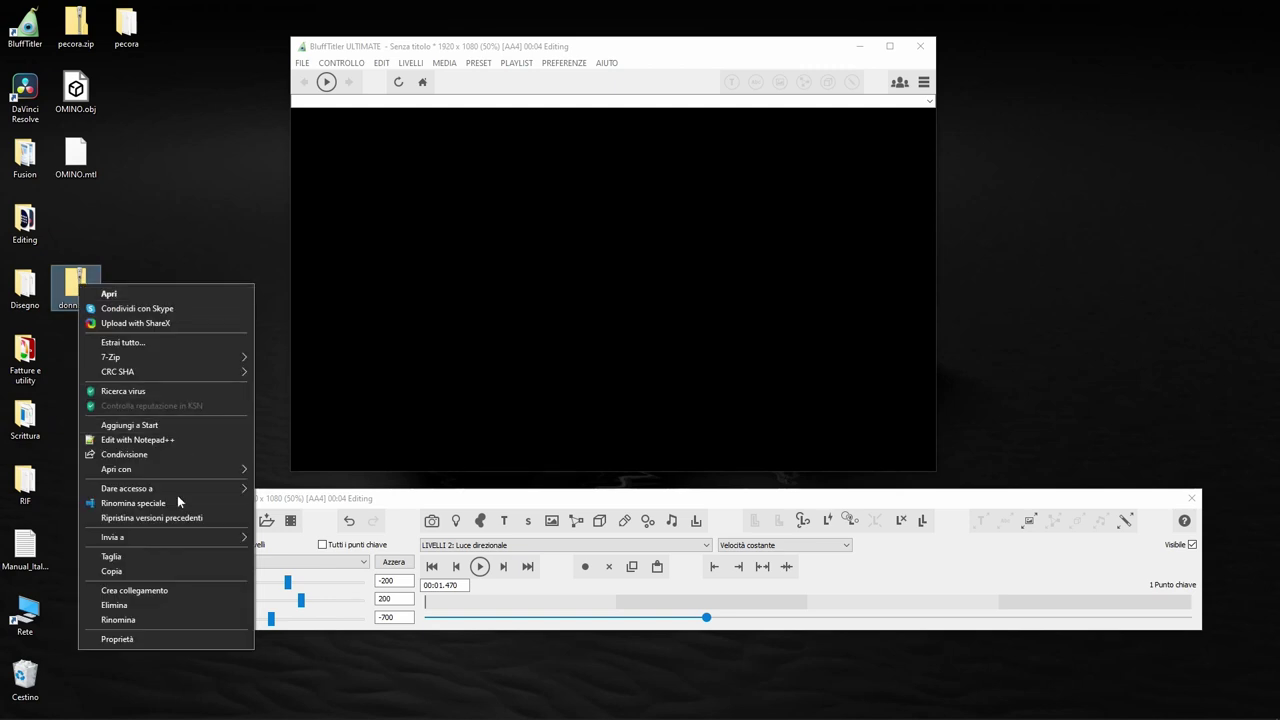
click(147, 341)
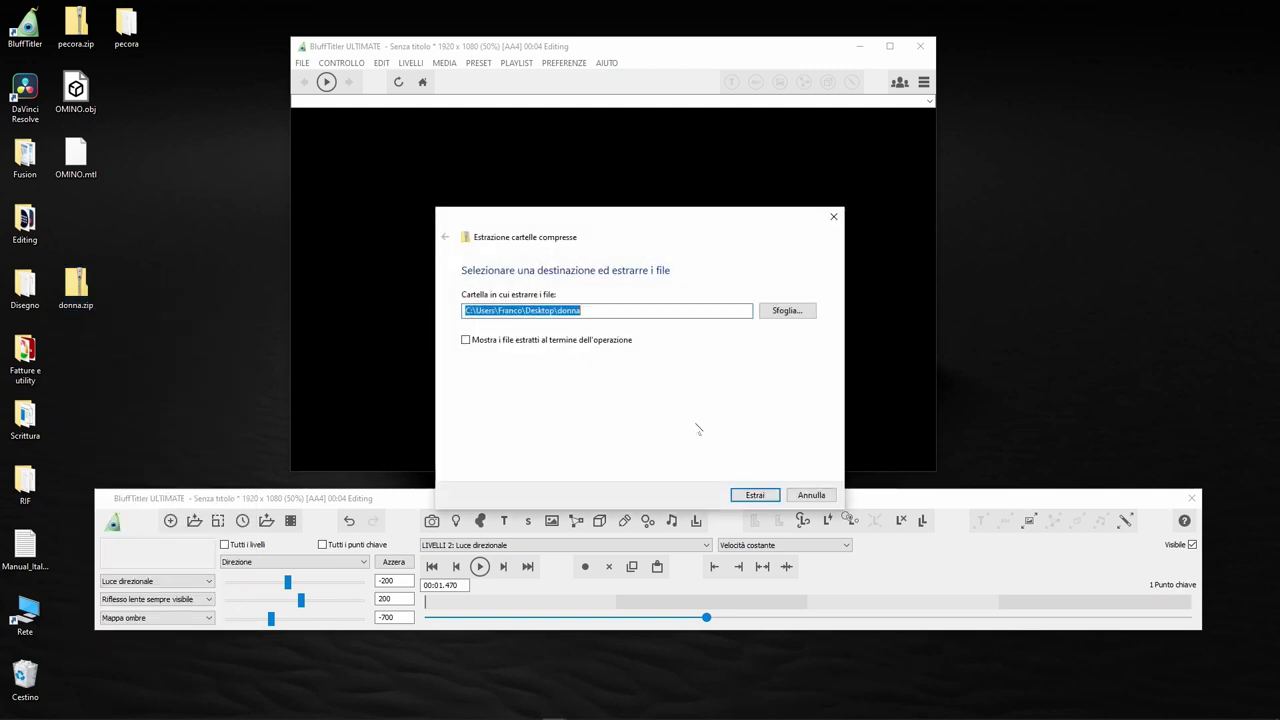
click(755, 495)
double_click(78, 222)
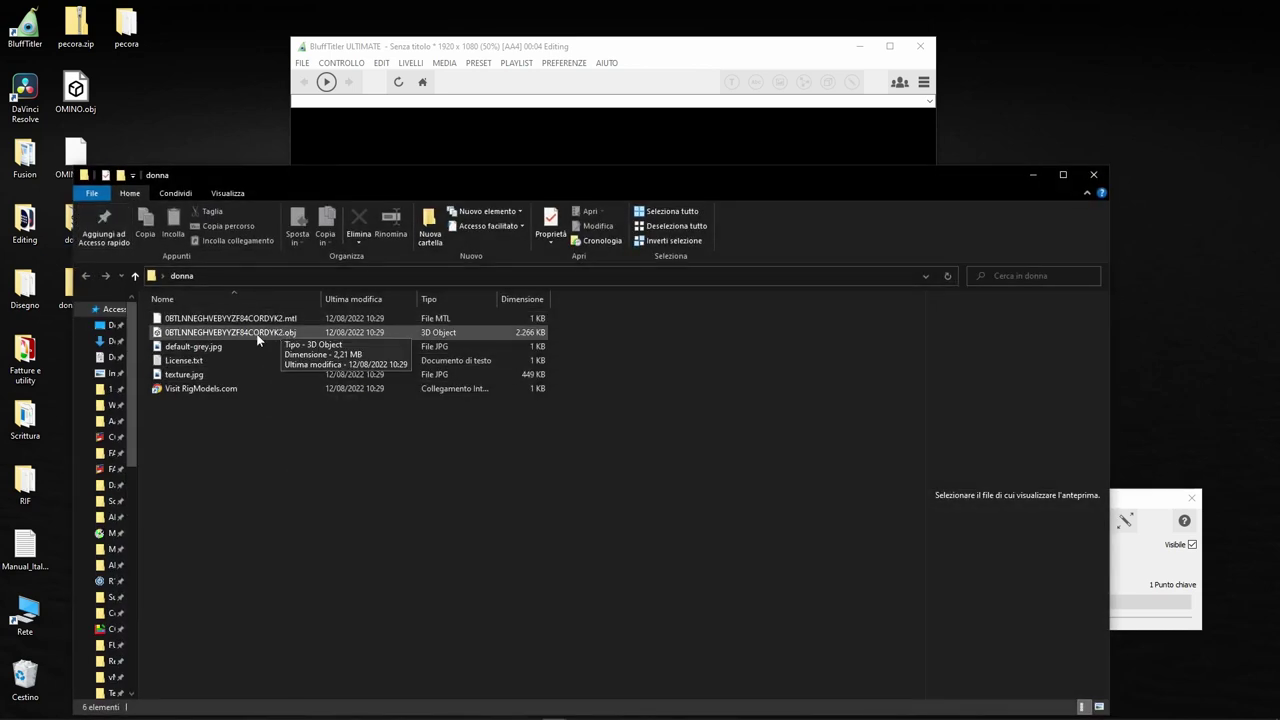
Examine the OBJ, MTL and texture files in the extracted donna folder.
click(248, 332)
ctrl+click(304, 318)
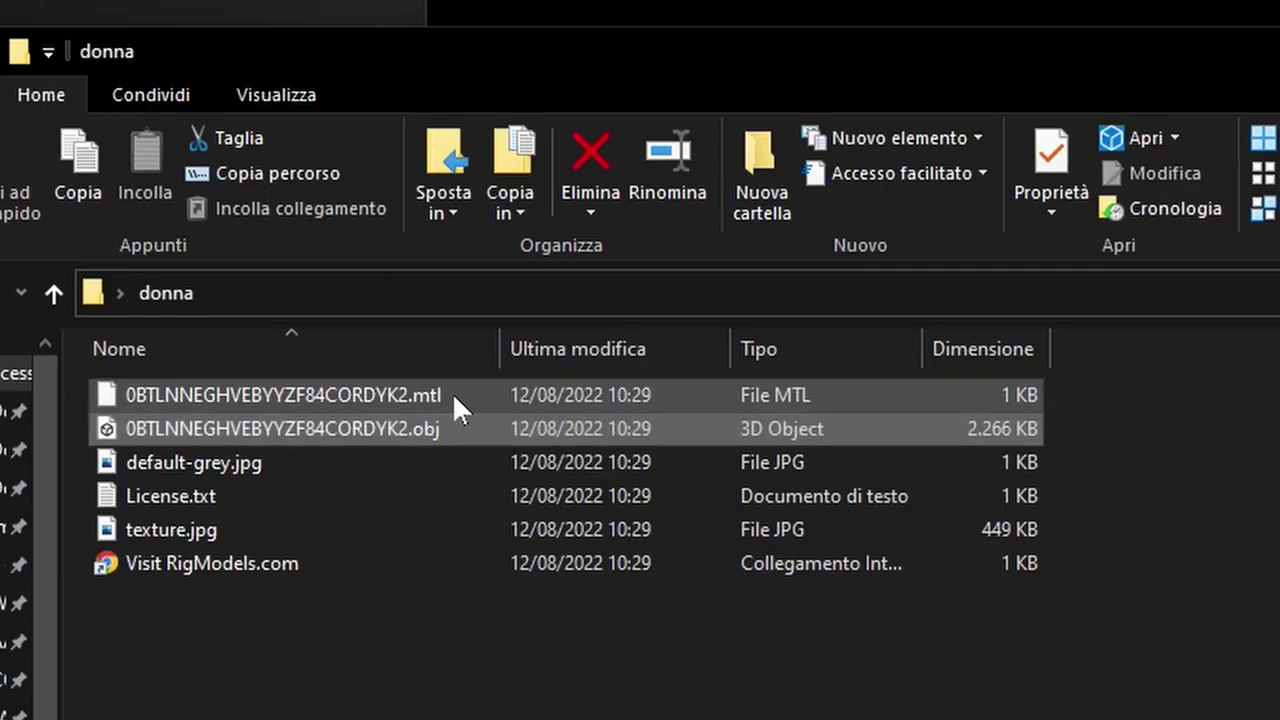
click(453, 396)
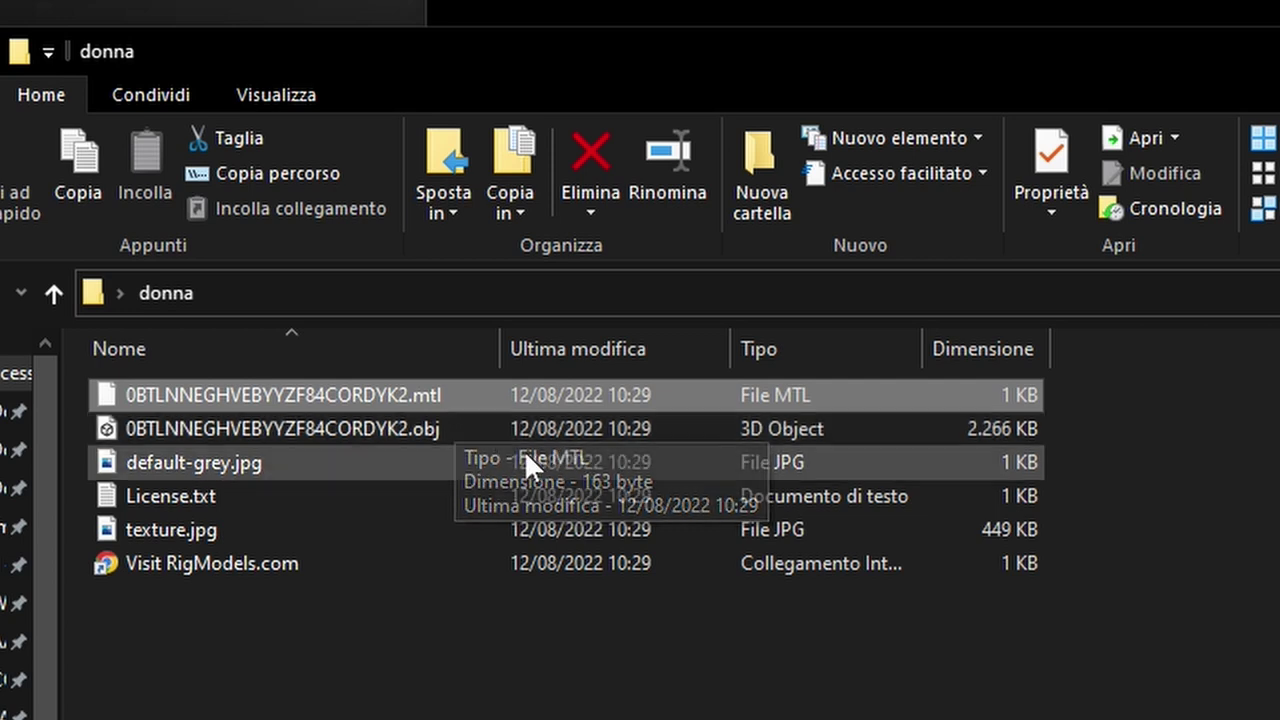
click(128, 536)
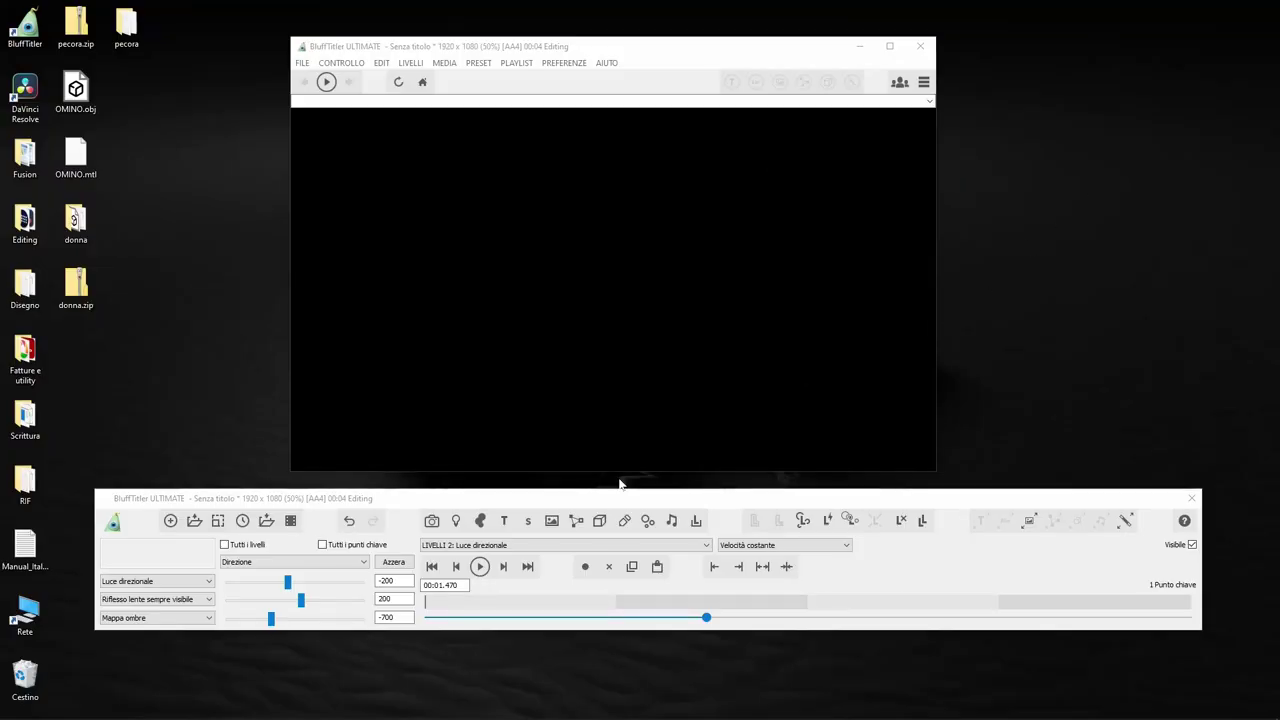
Add the OBJ model from the donna folder at the start of the show and rotate it to about -76.6 and 0.9.
key(Home)
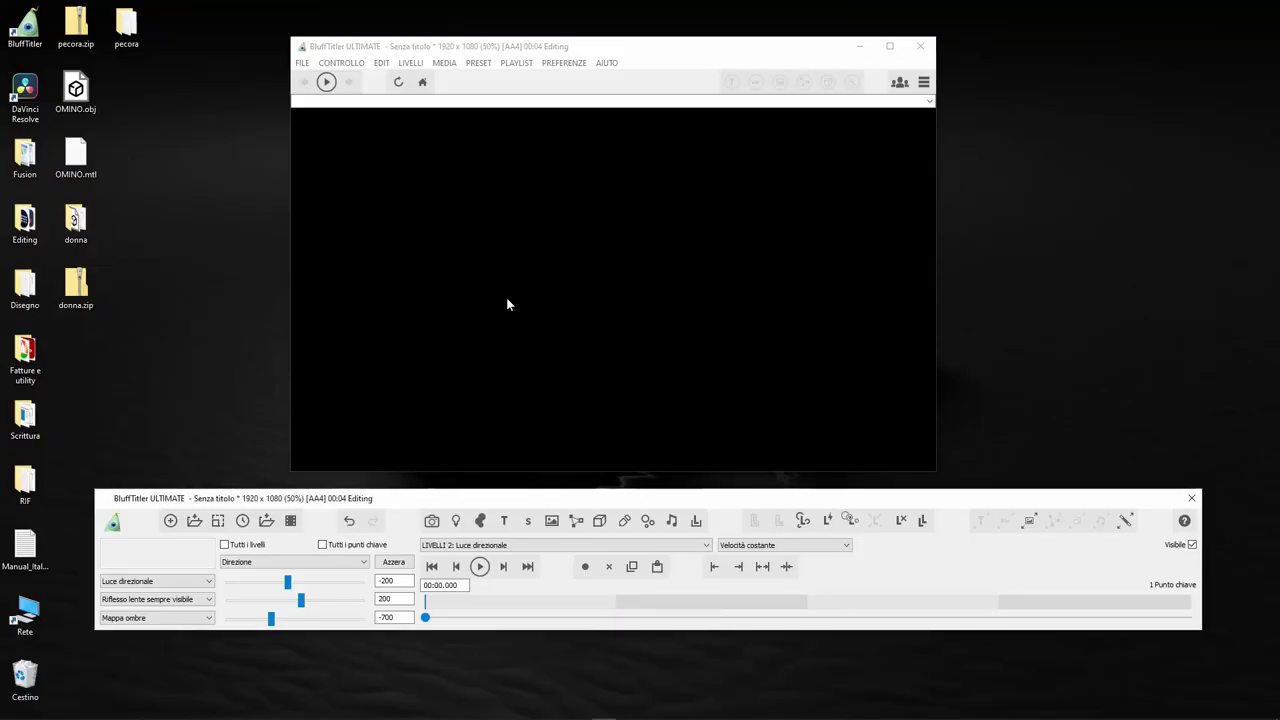
click(600, 522)
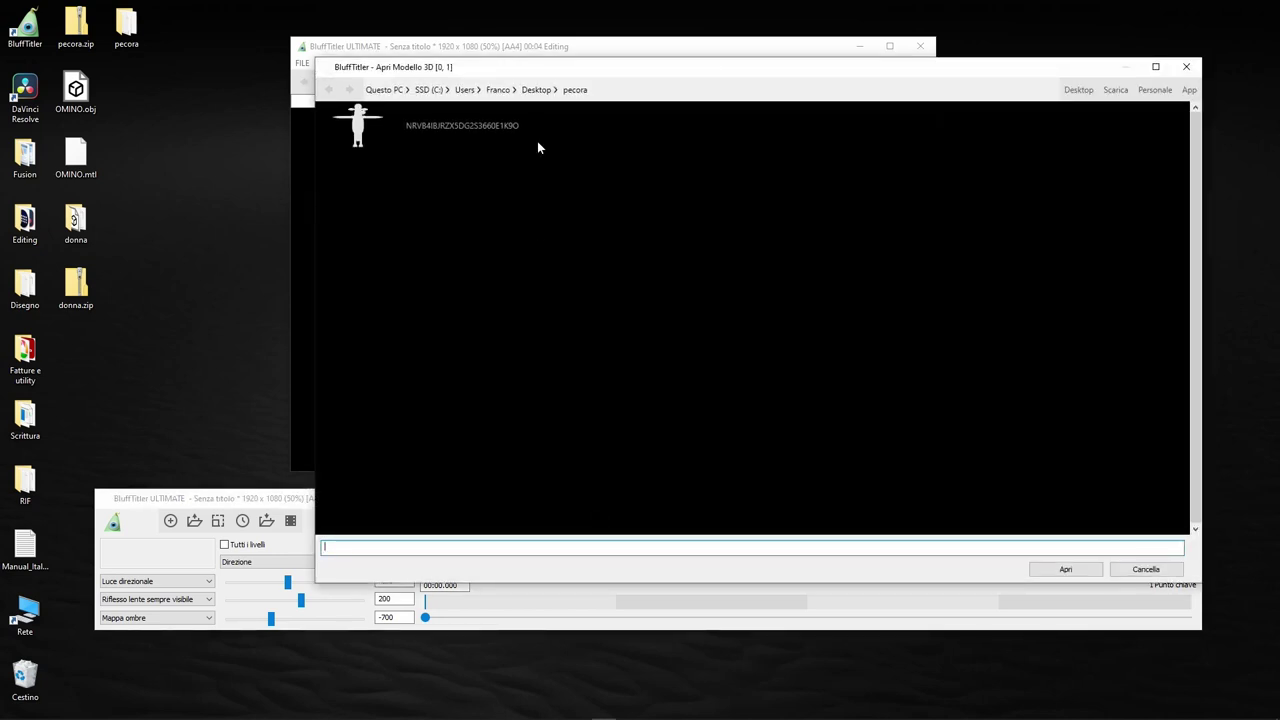
key(BackSpace)
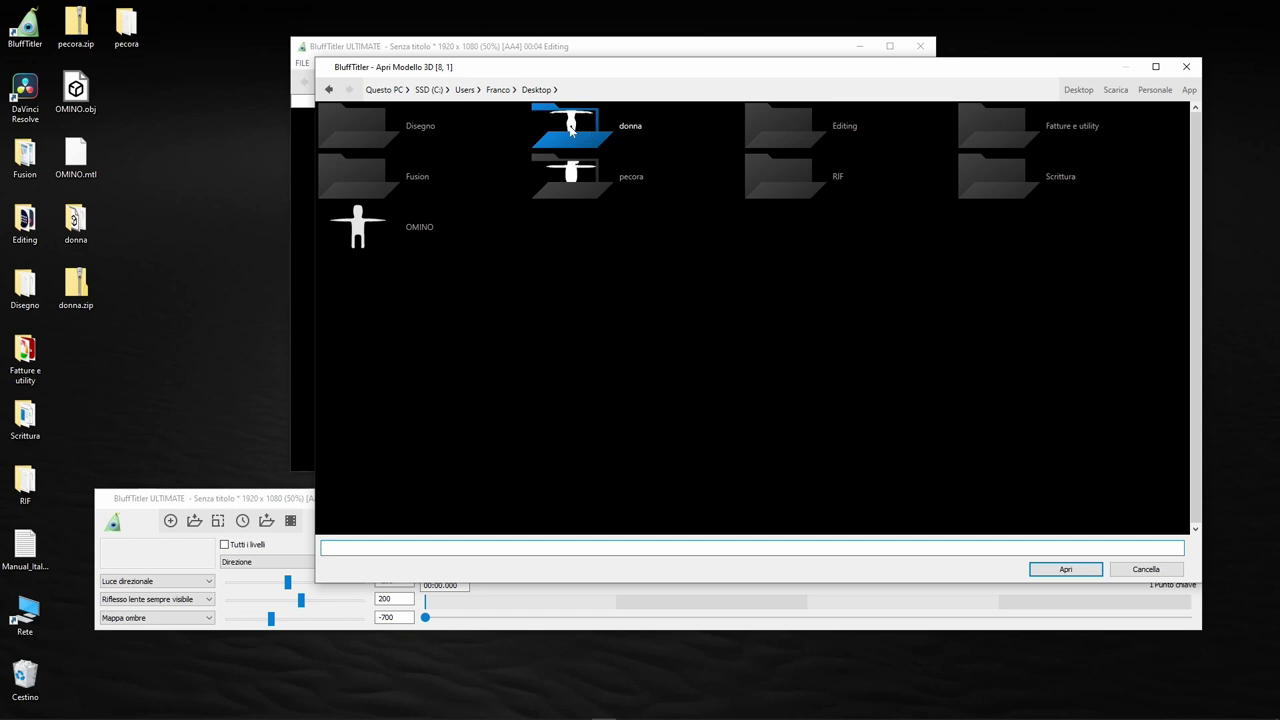
double_click(571, 127)
double_click(356, 127)
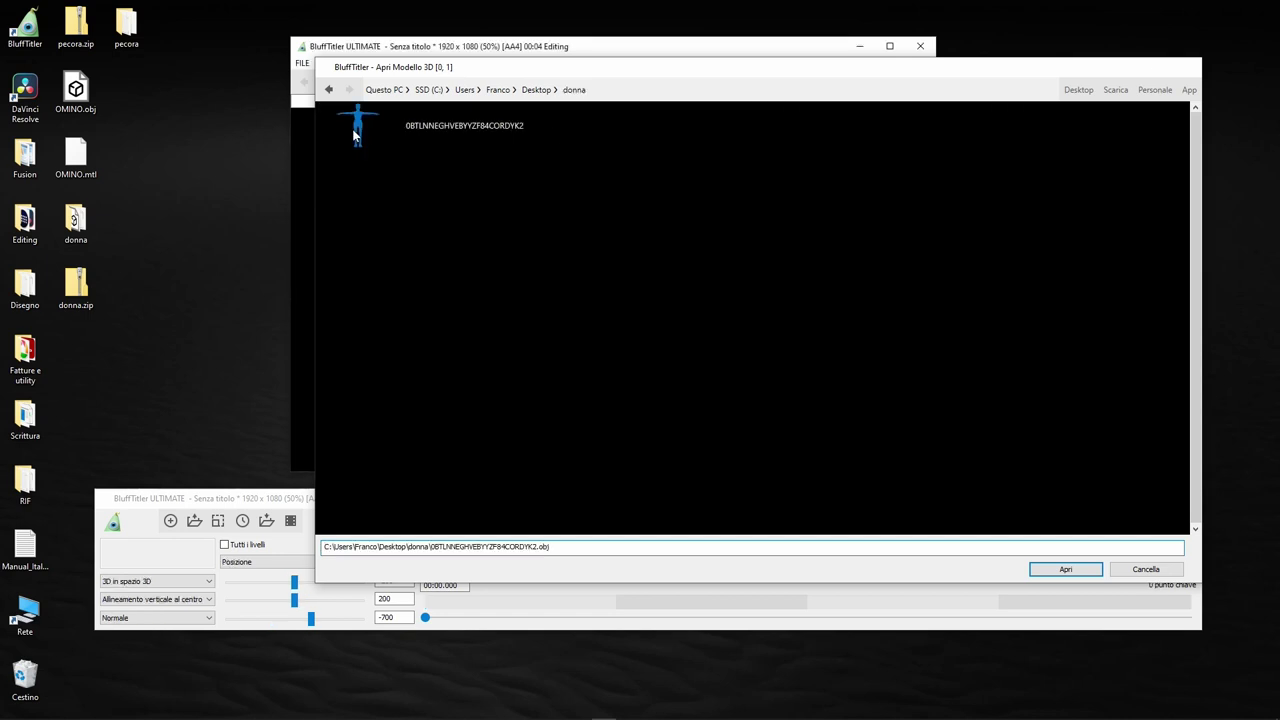
right_drag(600, 222, 599, 305)
drag(662, 333, 726, 281)
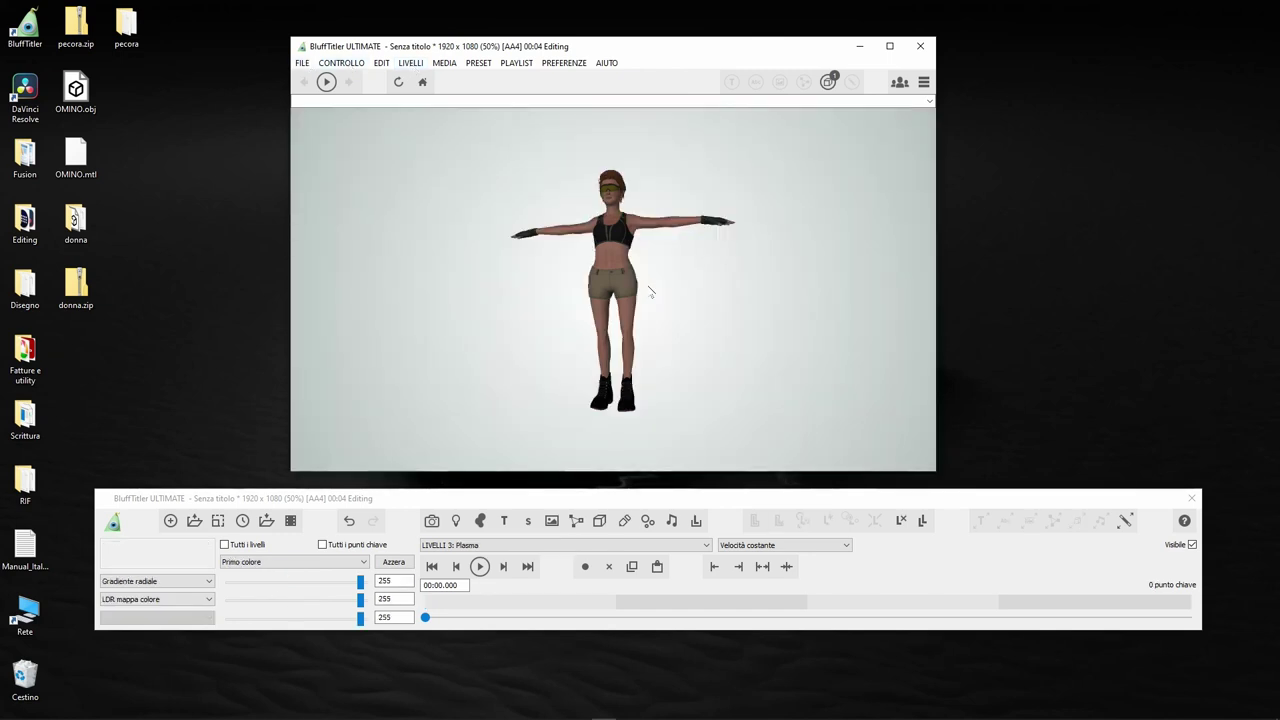
Delete the woman's model layer and move the .mtl file out of the donna folder onto the desktop.
click(613, 277)
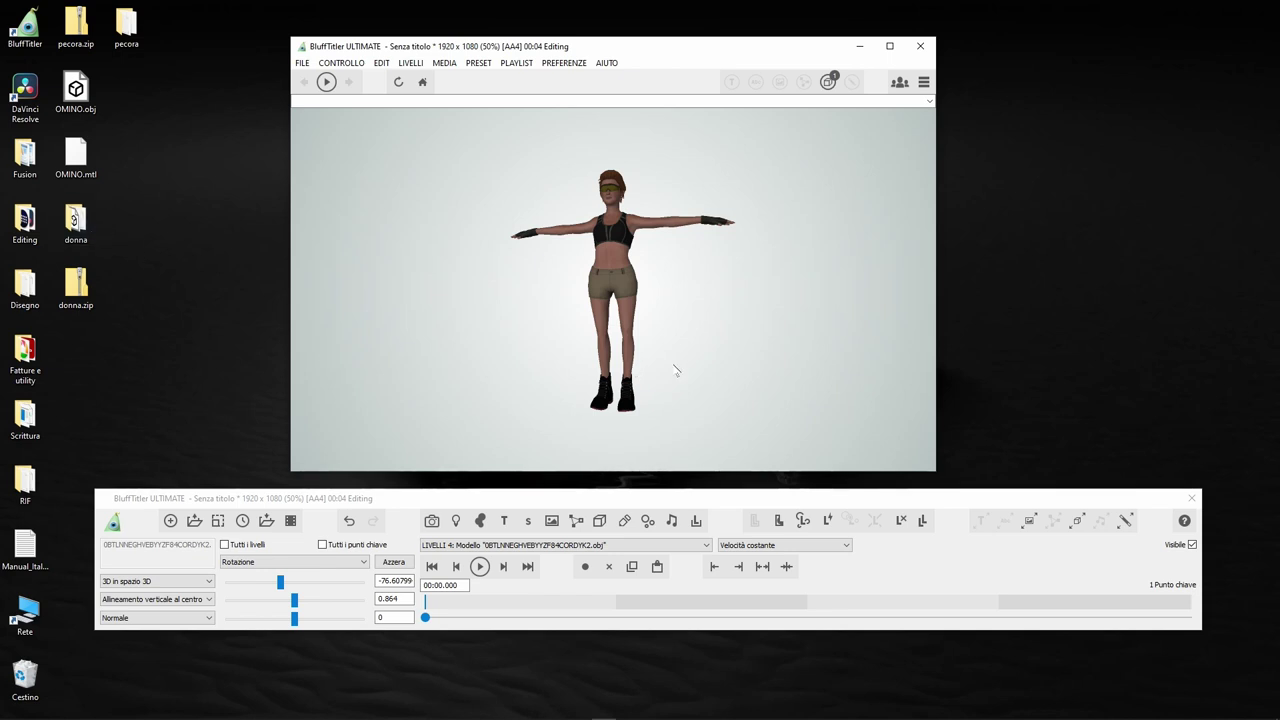
click(900, 520)
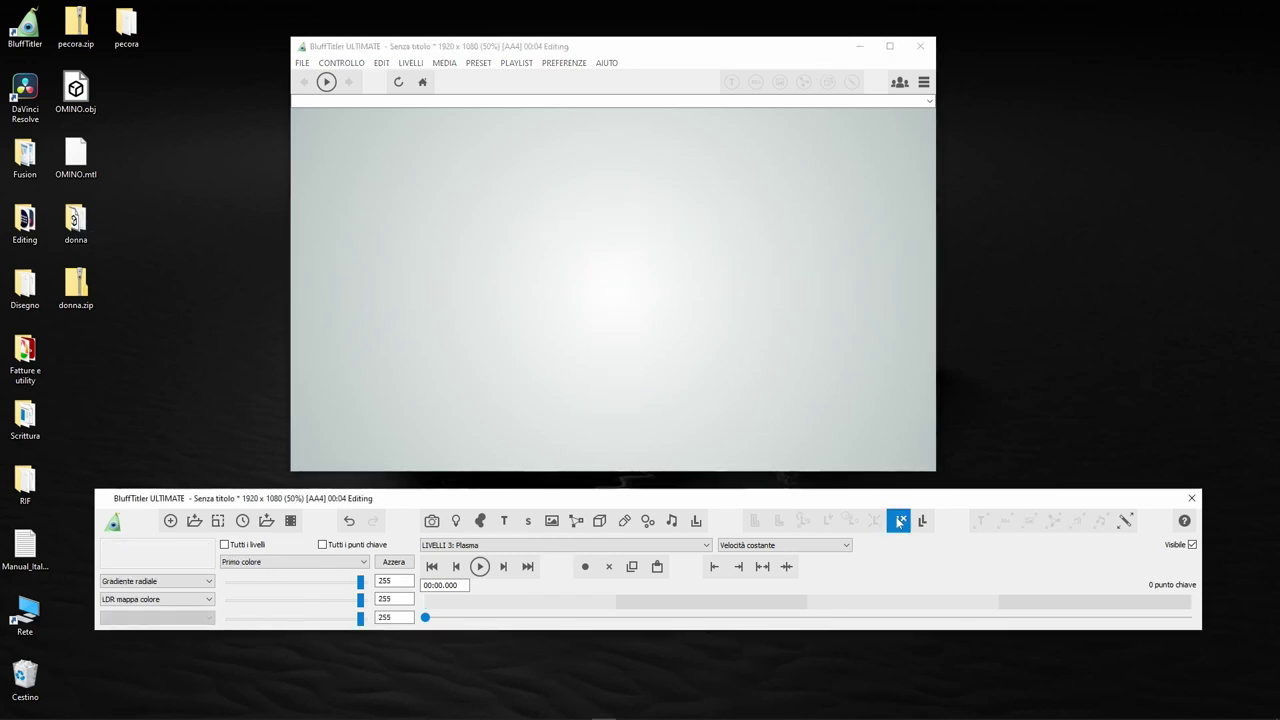
double_click(78, 222)
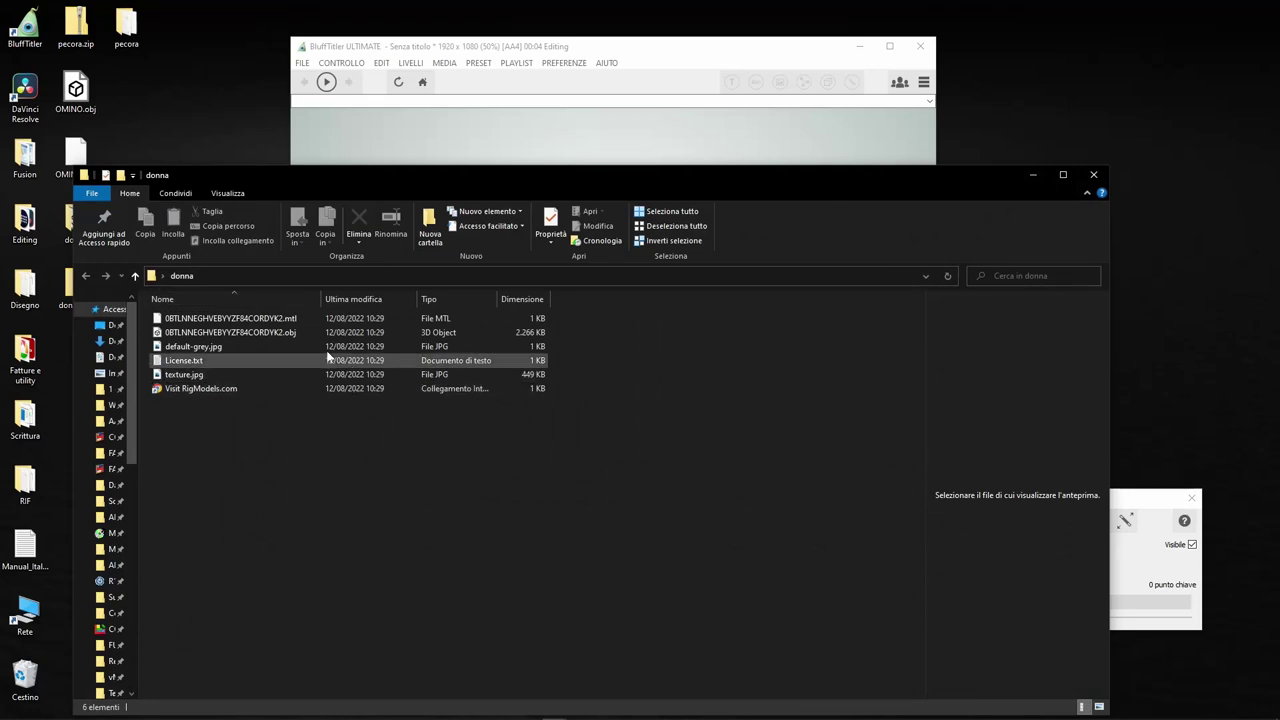
drag(281, 317, 208, 129)
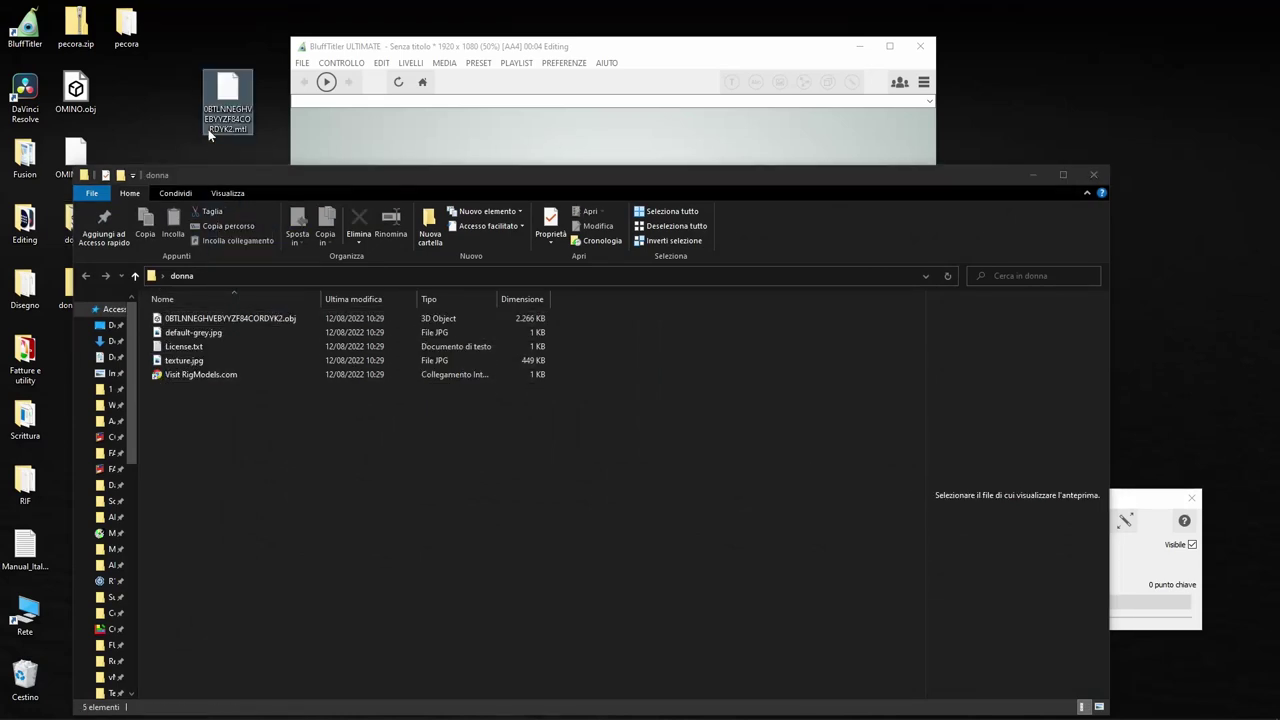
click(1093, 177)
Add the OBJ model from the donna folder again and rotate it to about -91.6 and 0.14, facing the camera.
click(602, 519)
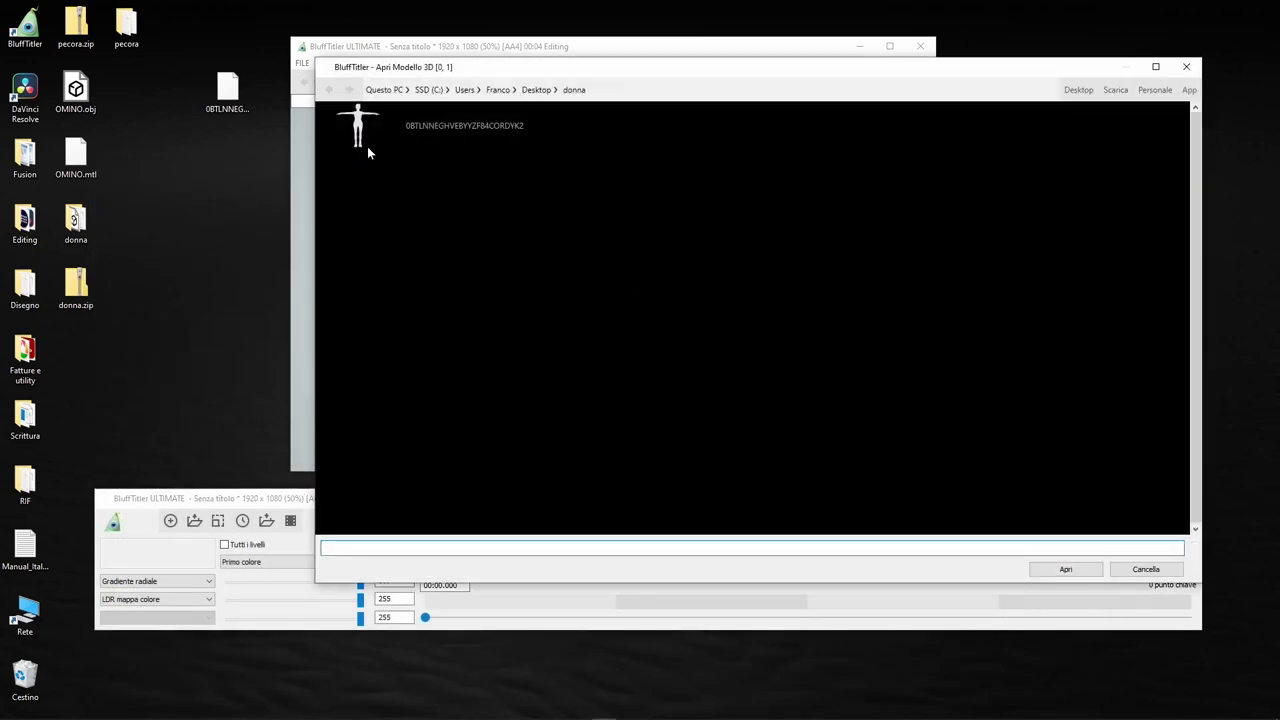
double_click(353, 130)
ctrl+right_drag(602, 262, 606, 244)
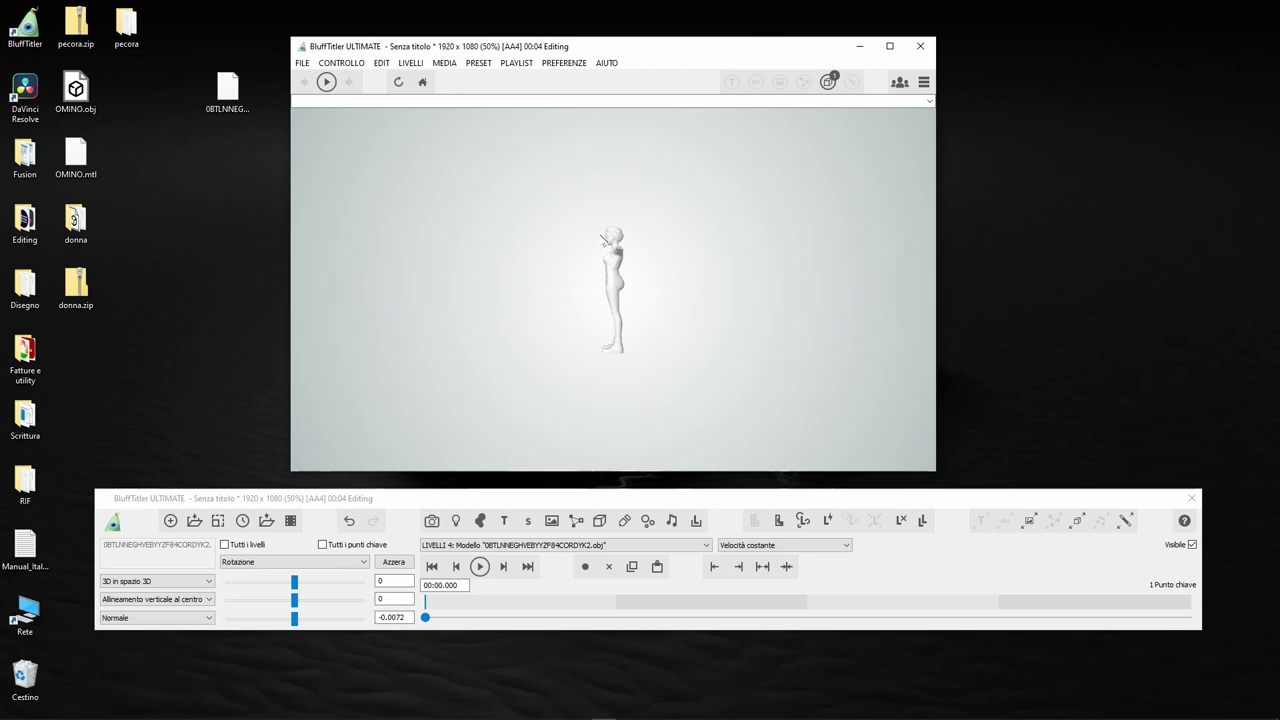
drag(603, 240, 730, 349)
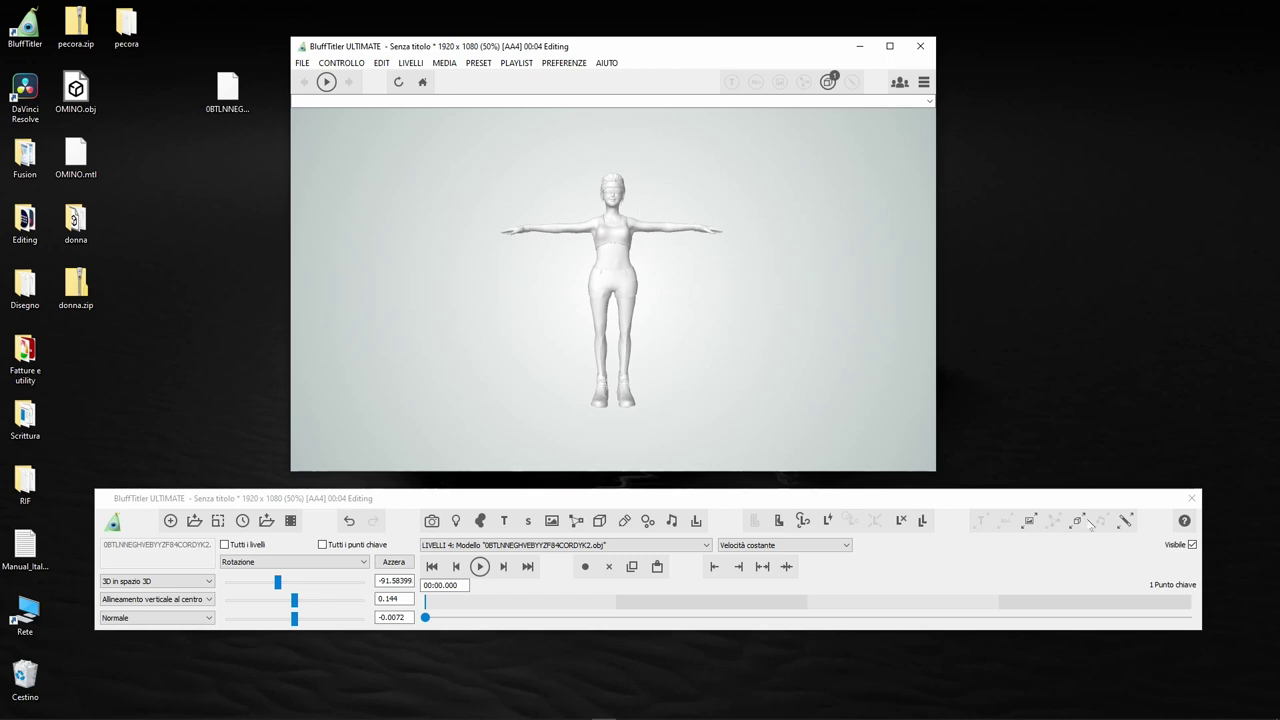
Apply texture.jpg from the donna folder as the woman model's first texture.
click(1125, 520)
click(520, 199)
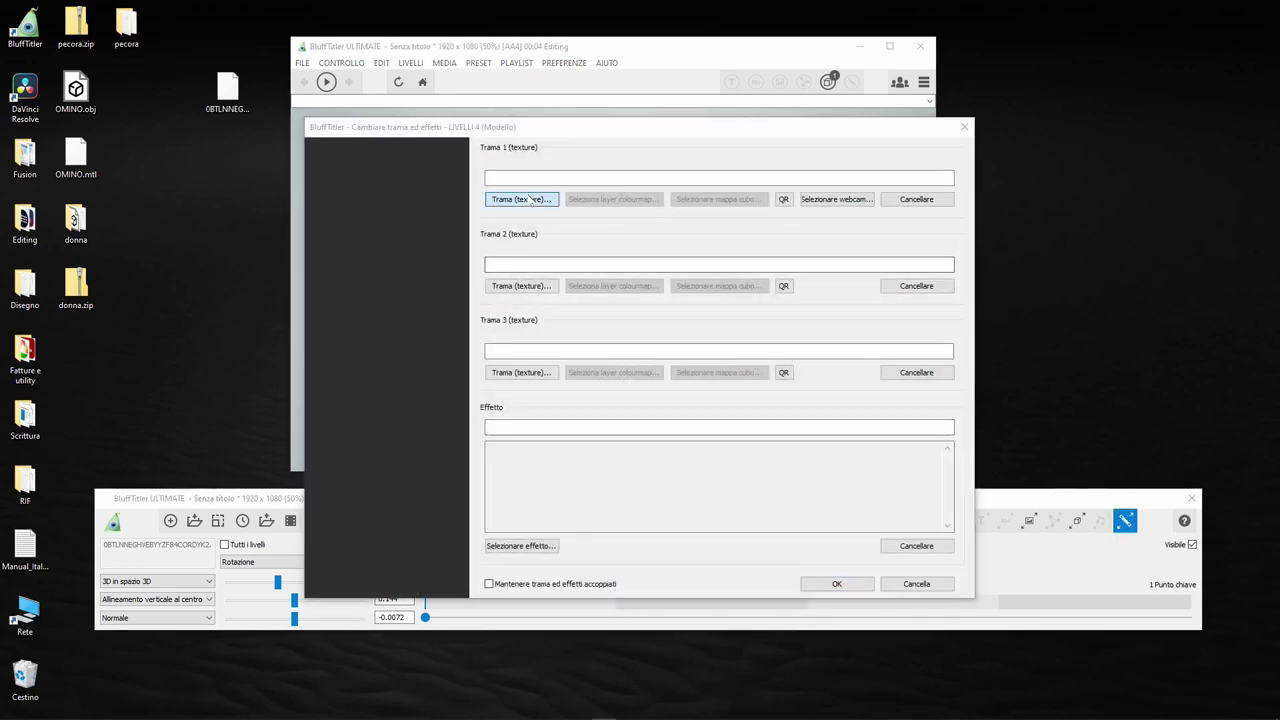
click(604, 202)
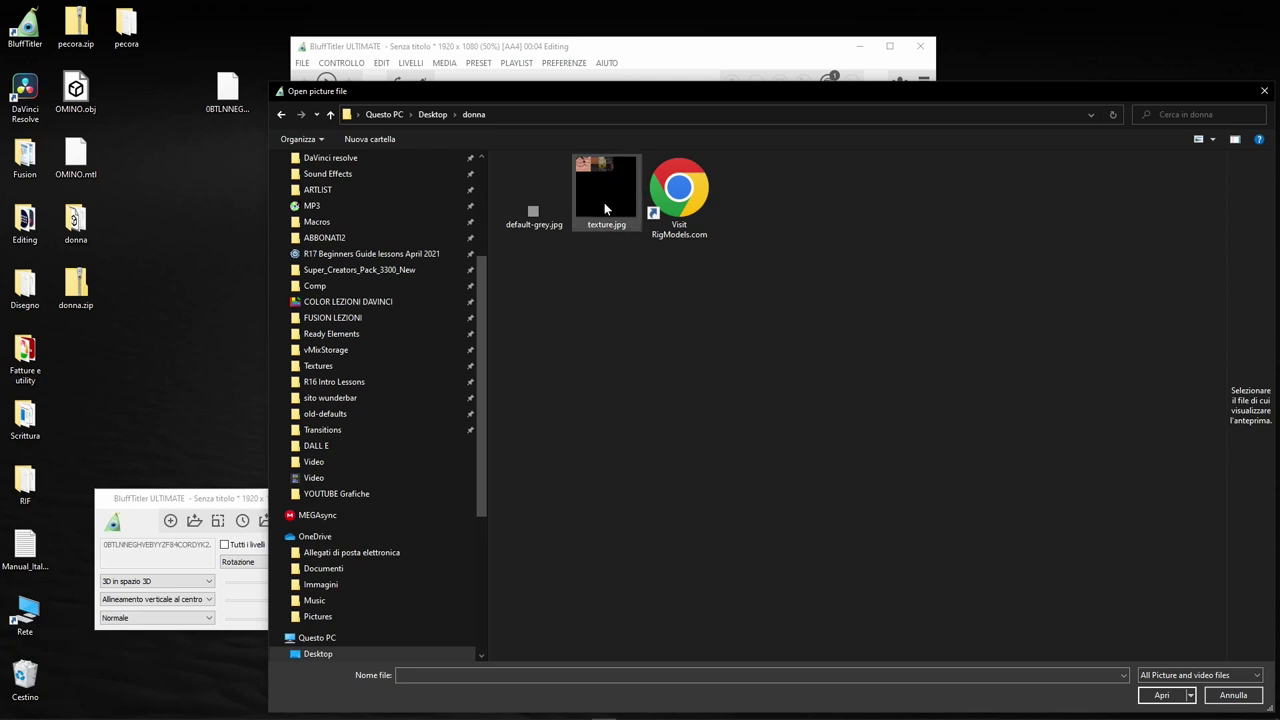
click(1158, 694)
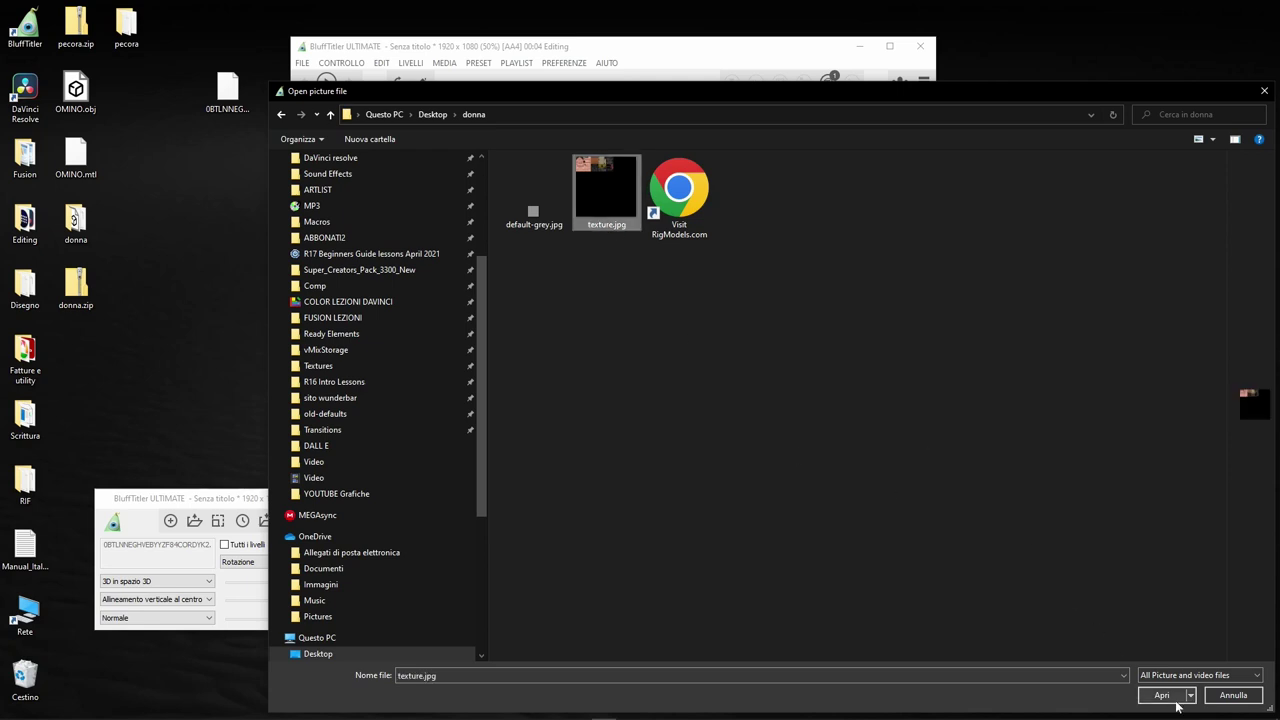
click(840, 584)
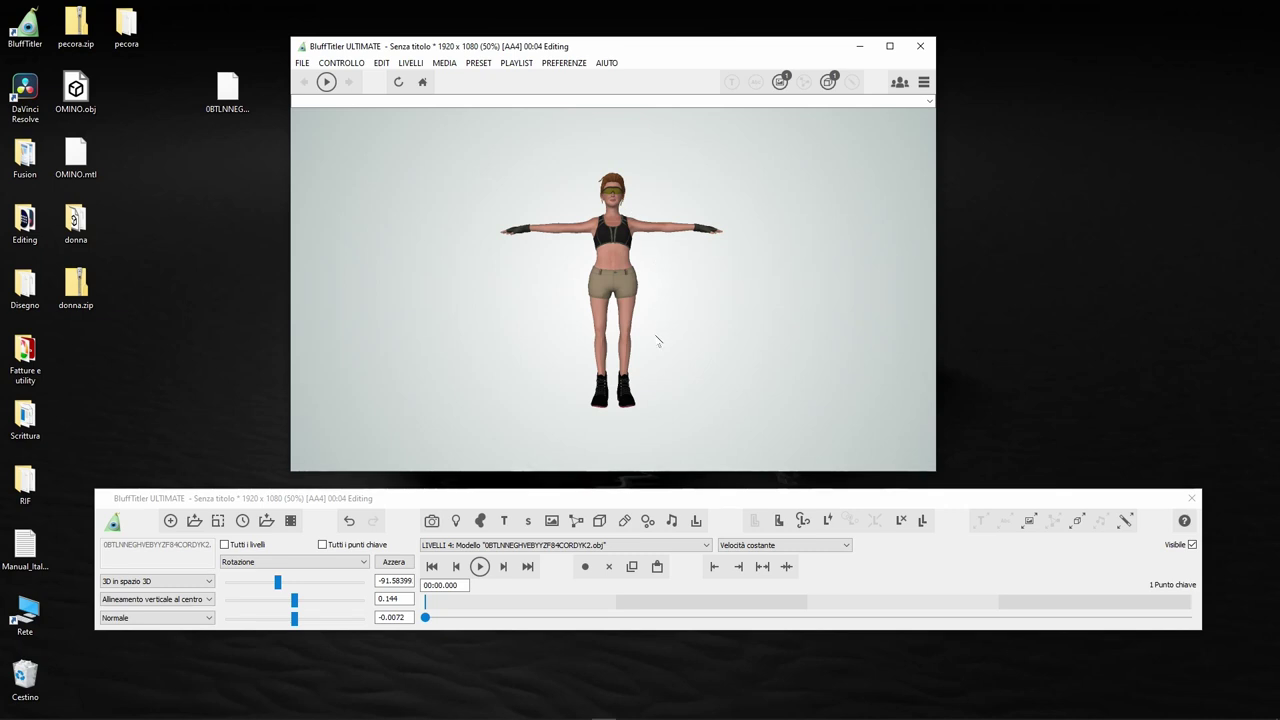
Apply the TPose effect from the Special effects folder to the woman model.
key(alt)
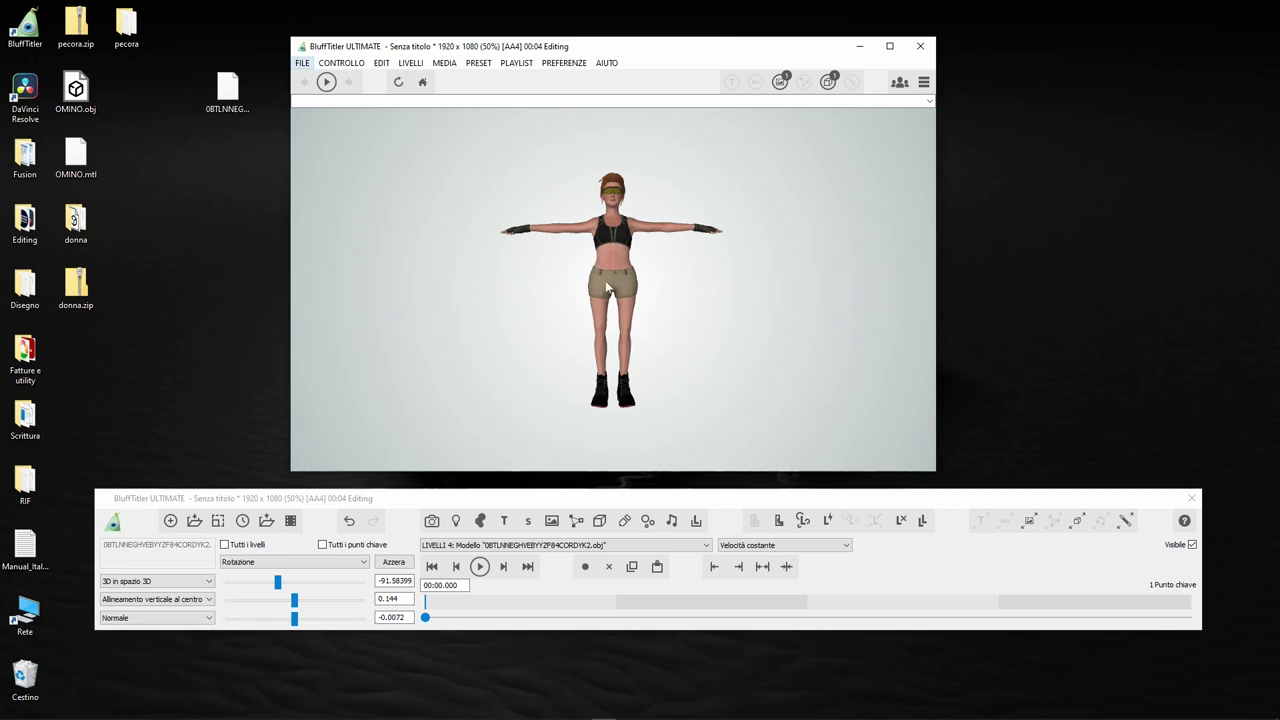
click(1125, 520)
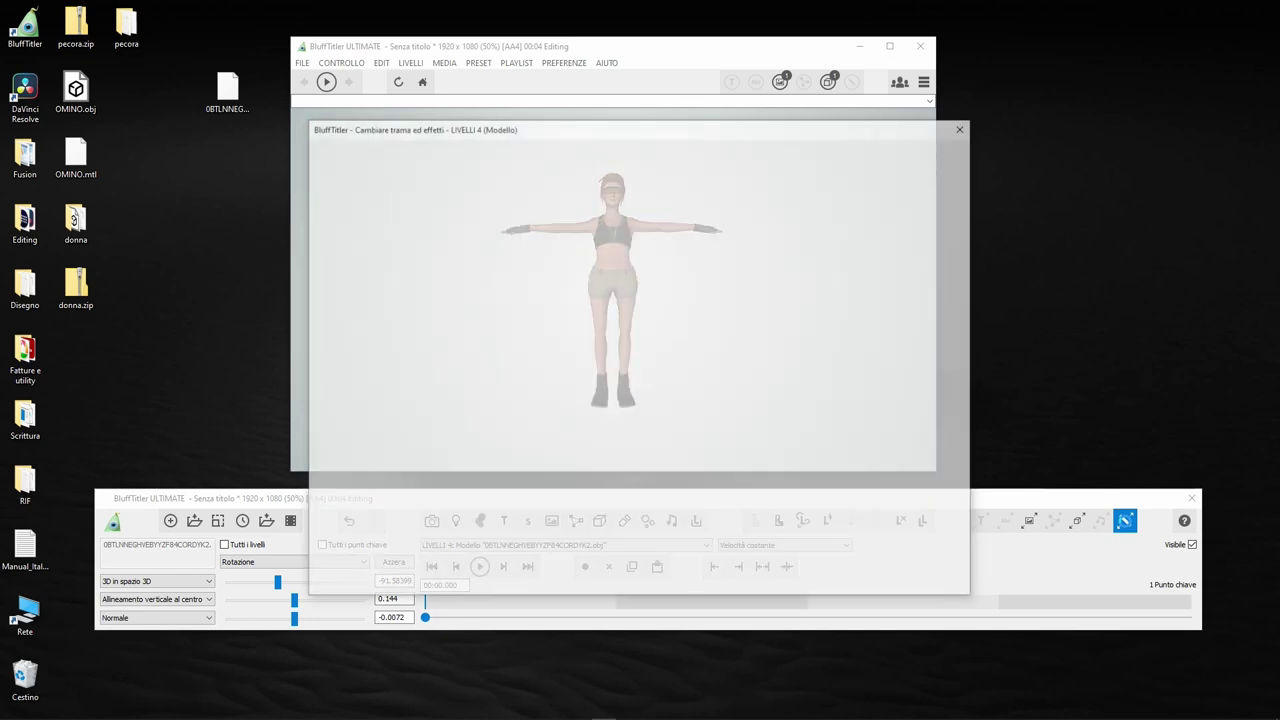
click(520, 545)
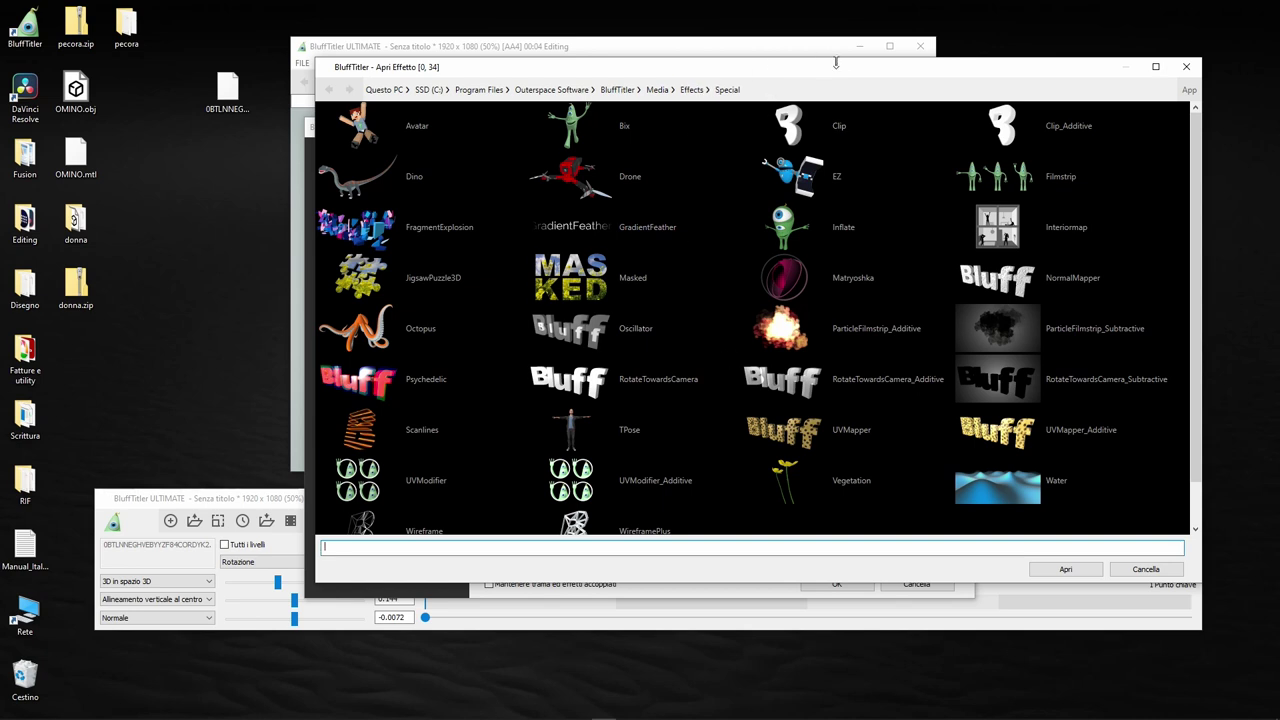
double_click(583, 436)
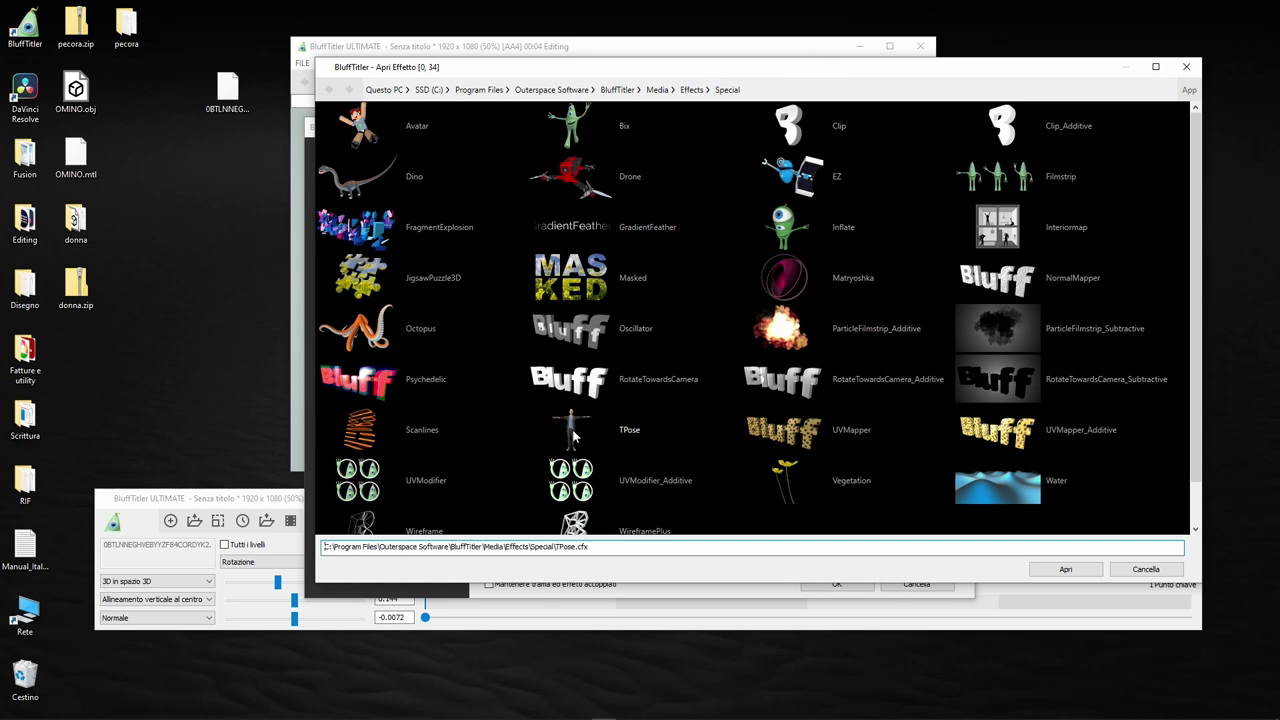
click(836, 583)
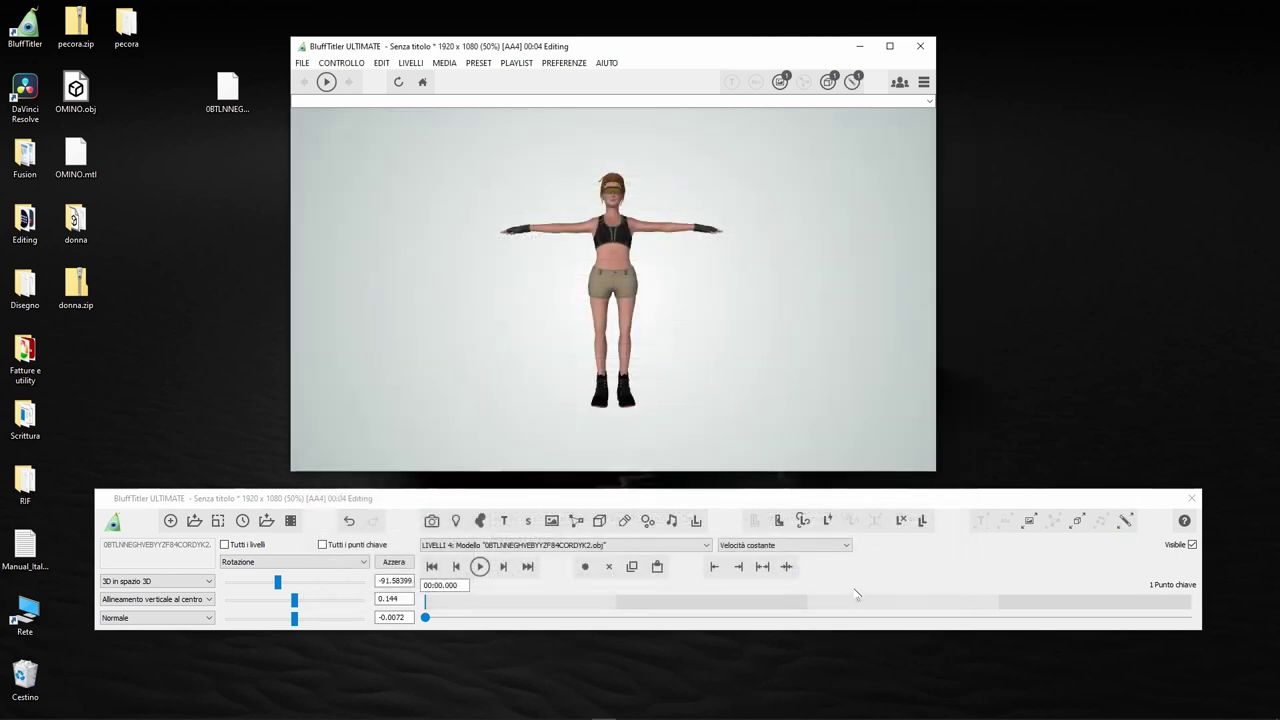
Set the model's FX [SETUP] Show metrics value to 2.
click(280, 562)
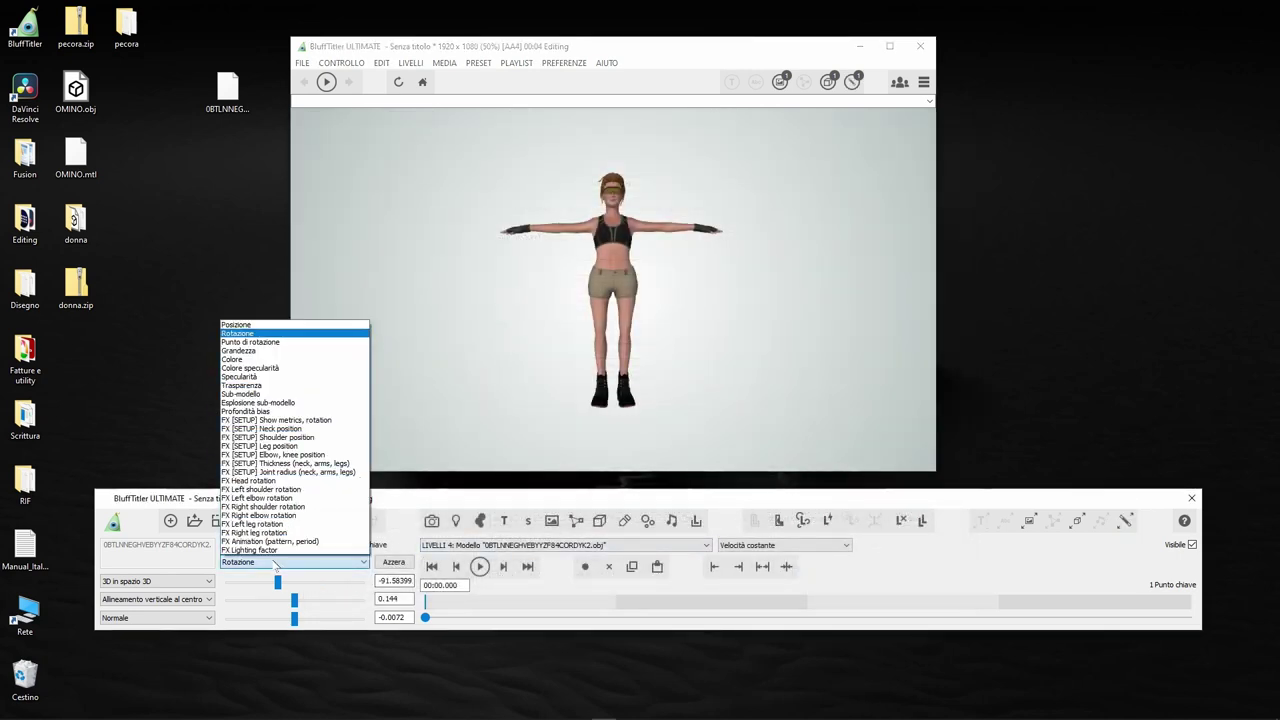
click(286, 420)
drag(236, 585, 350, 586)
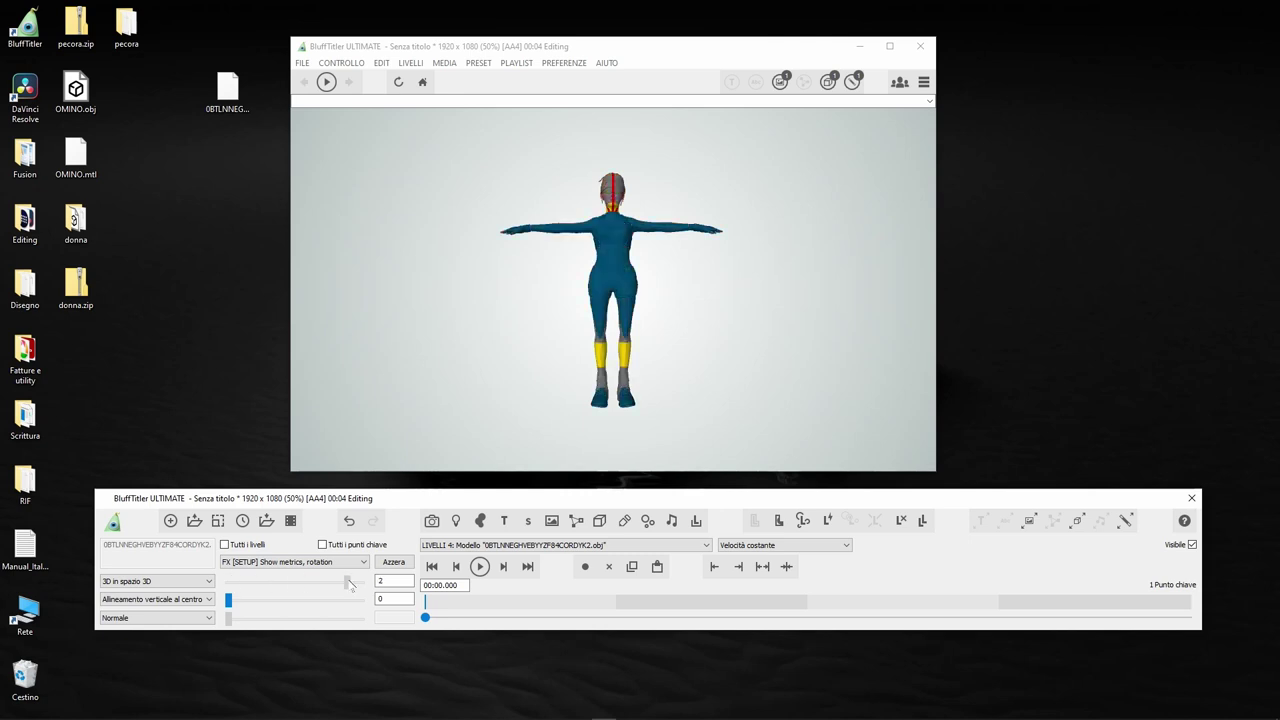
Adjust the woman model's FX [SETUP] Neck position to fit the TPose metrics to her neck.
click(281, 564)
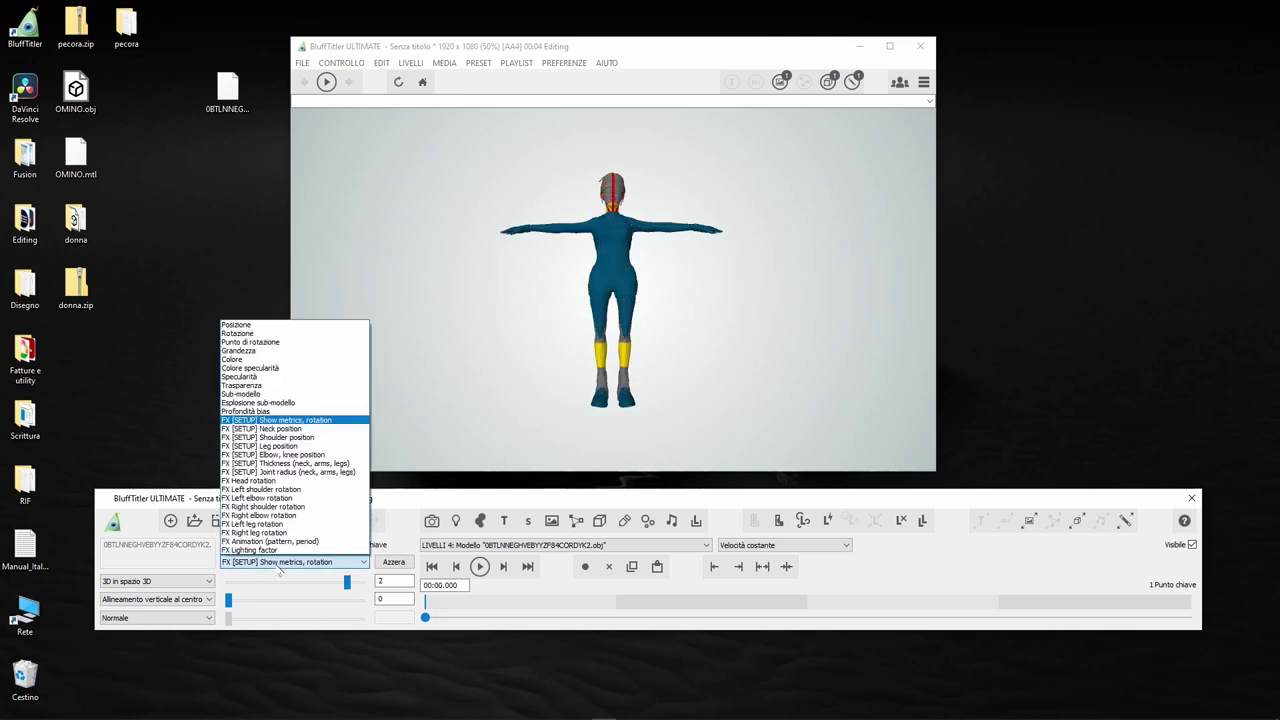
click(301, 429)
drag(296, 584, 578, 258)
key(Down)
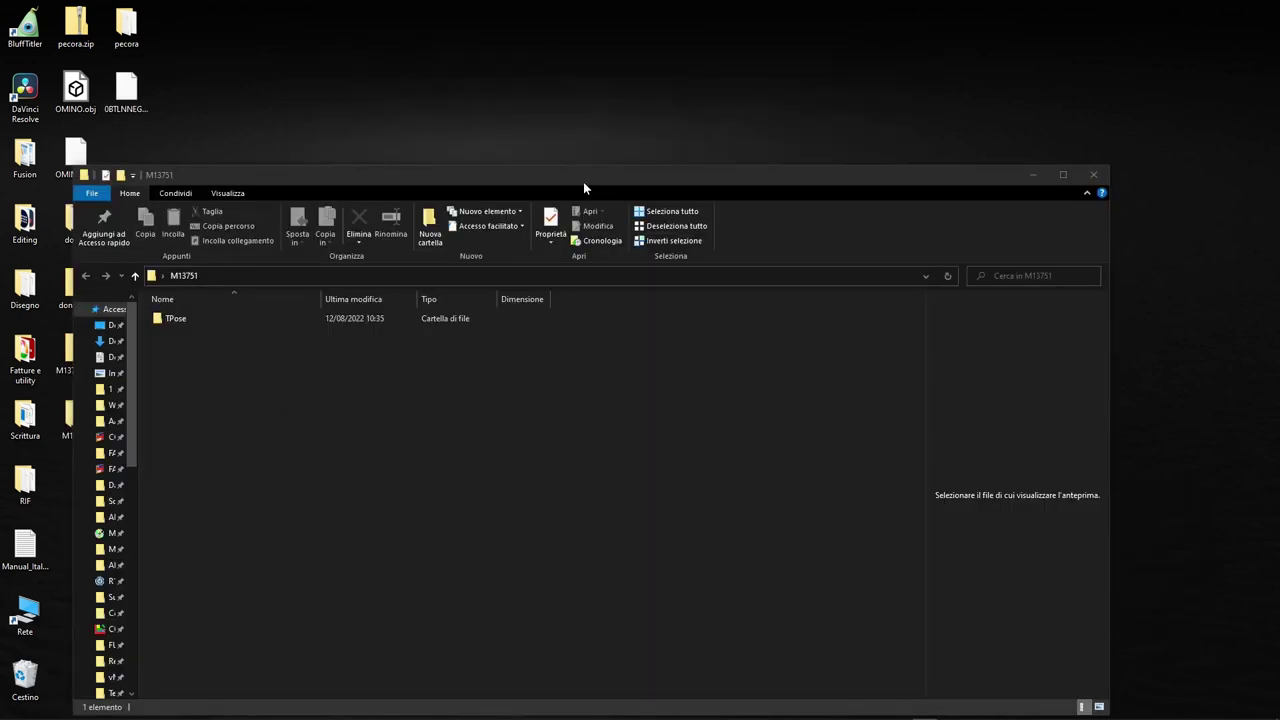
In File Explorer, open the Effects folder within the TPose folder of the extracted M13751 package.
drag(583, 181, 711, 112)
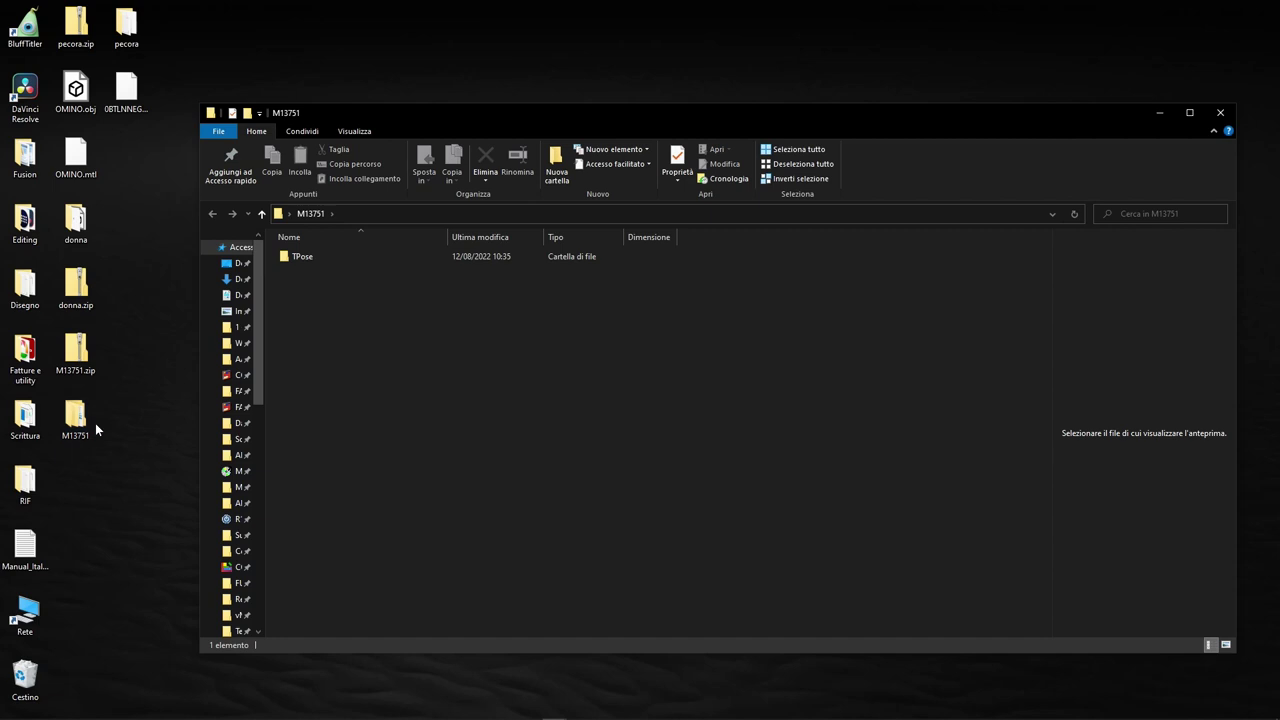
double_click(302, 256)
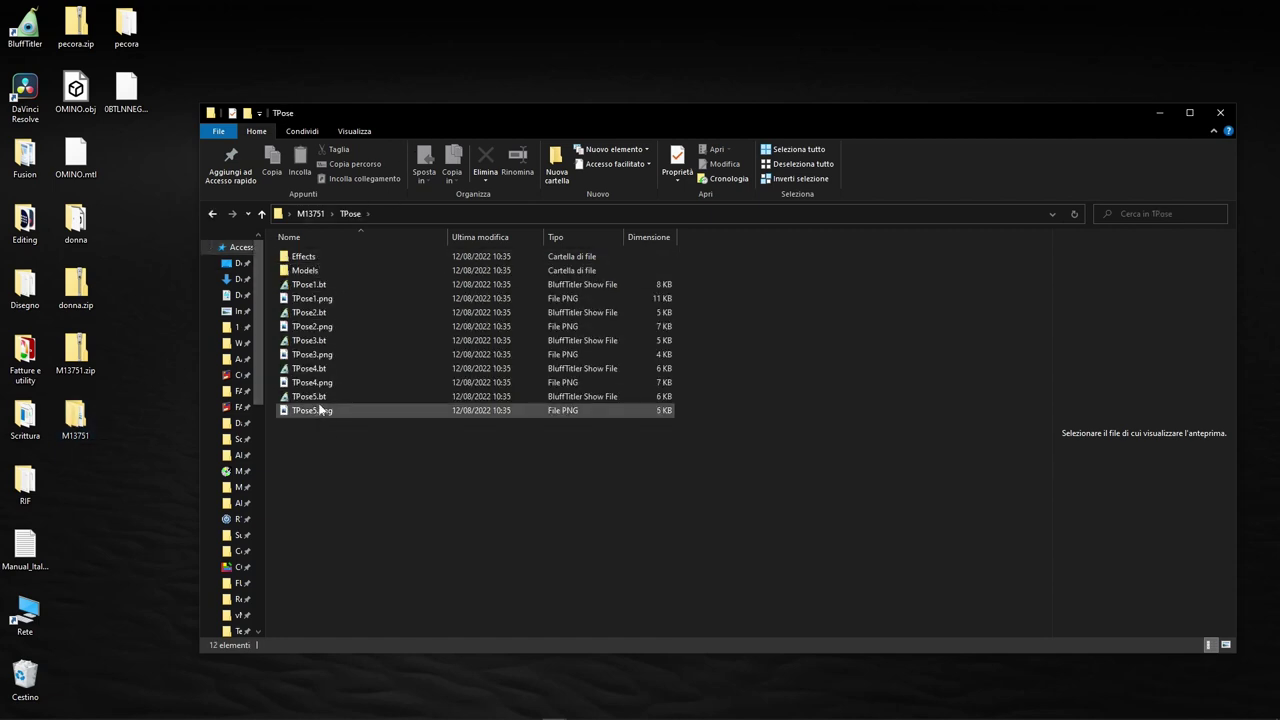
click(325, 259)
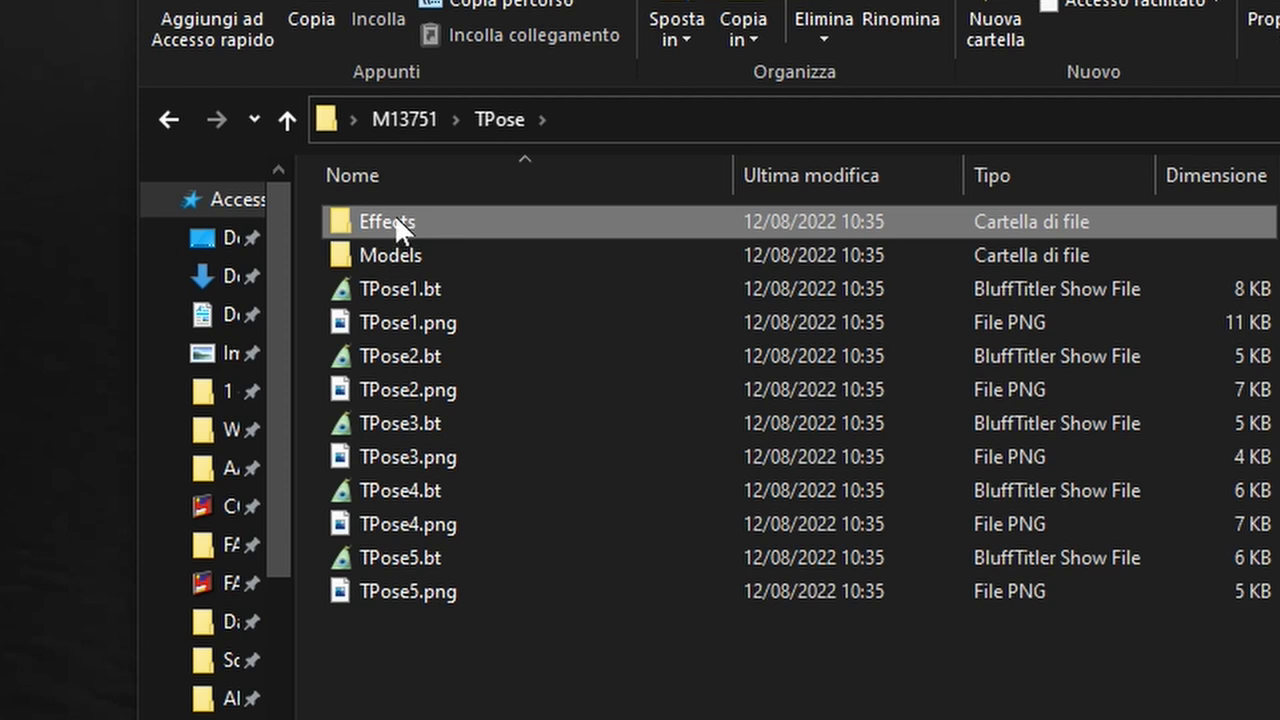
double_click(396, 218)
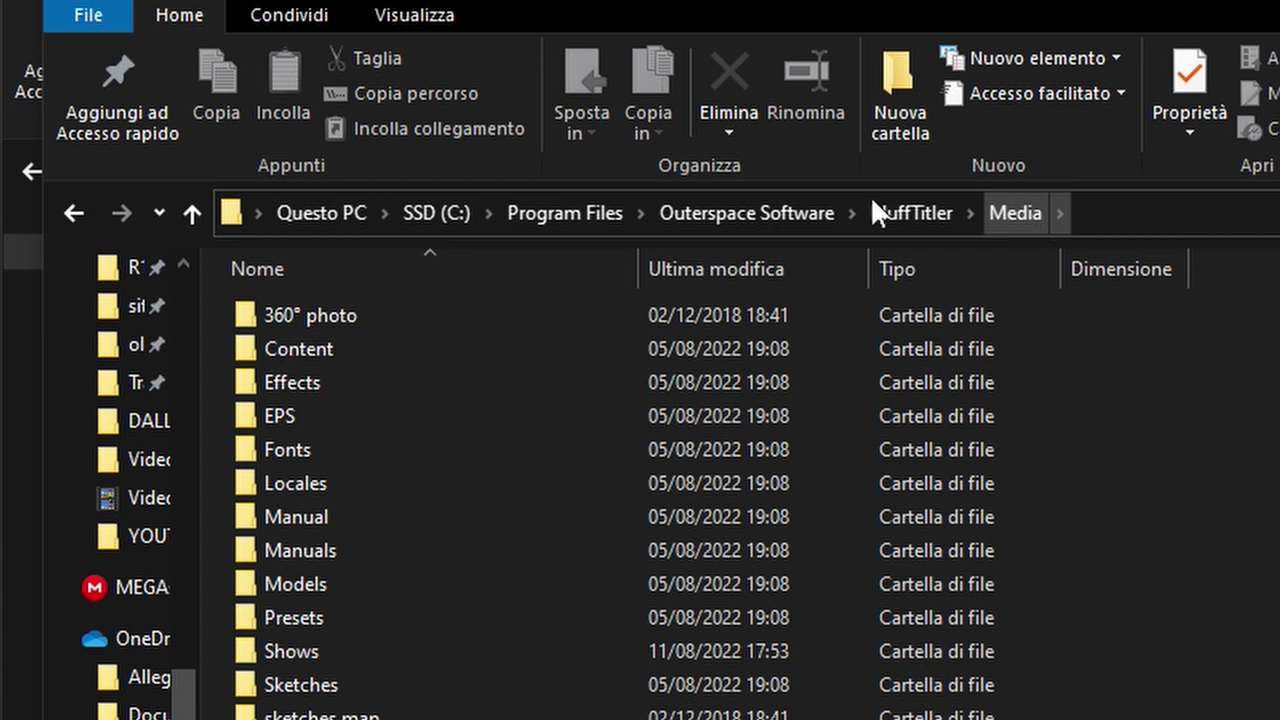
Open BluffTitler's Media\Effects\Special folder and look through its effect files as far as TPose.cfx.
double_click(305, 381)
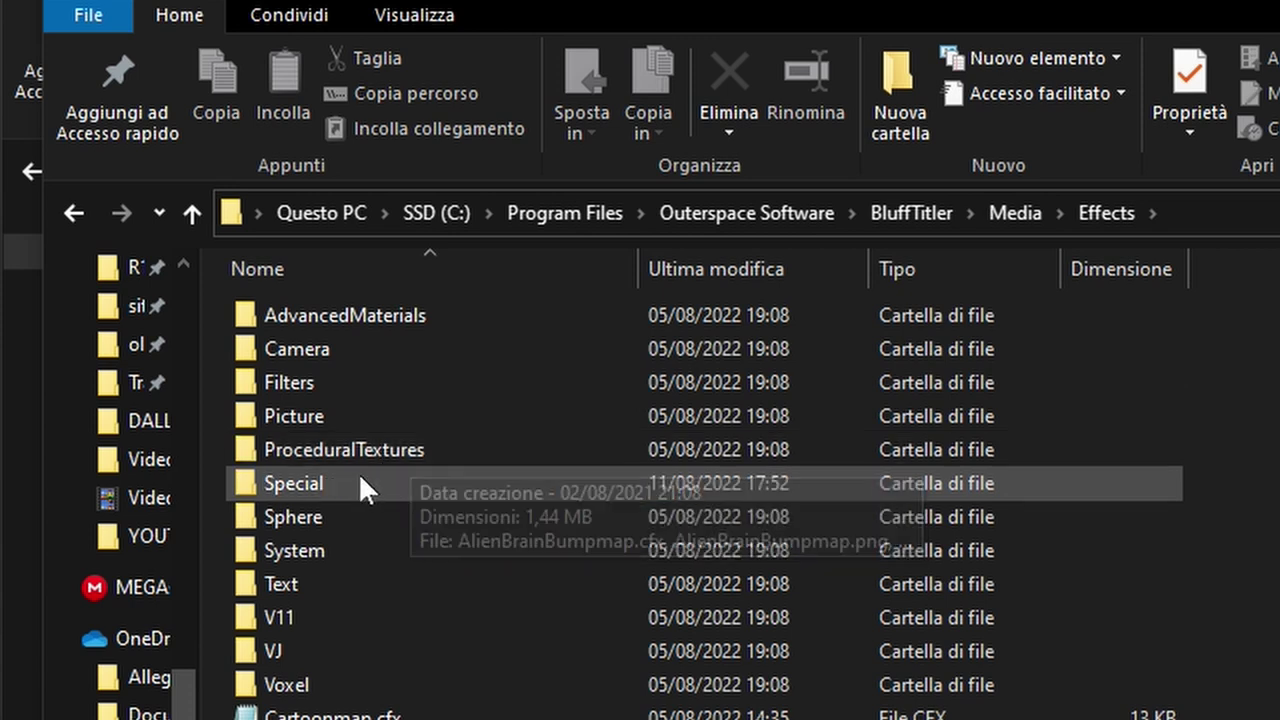
double_click(358, 480)
scroll(358, 483, down, 10)
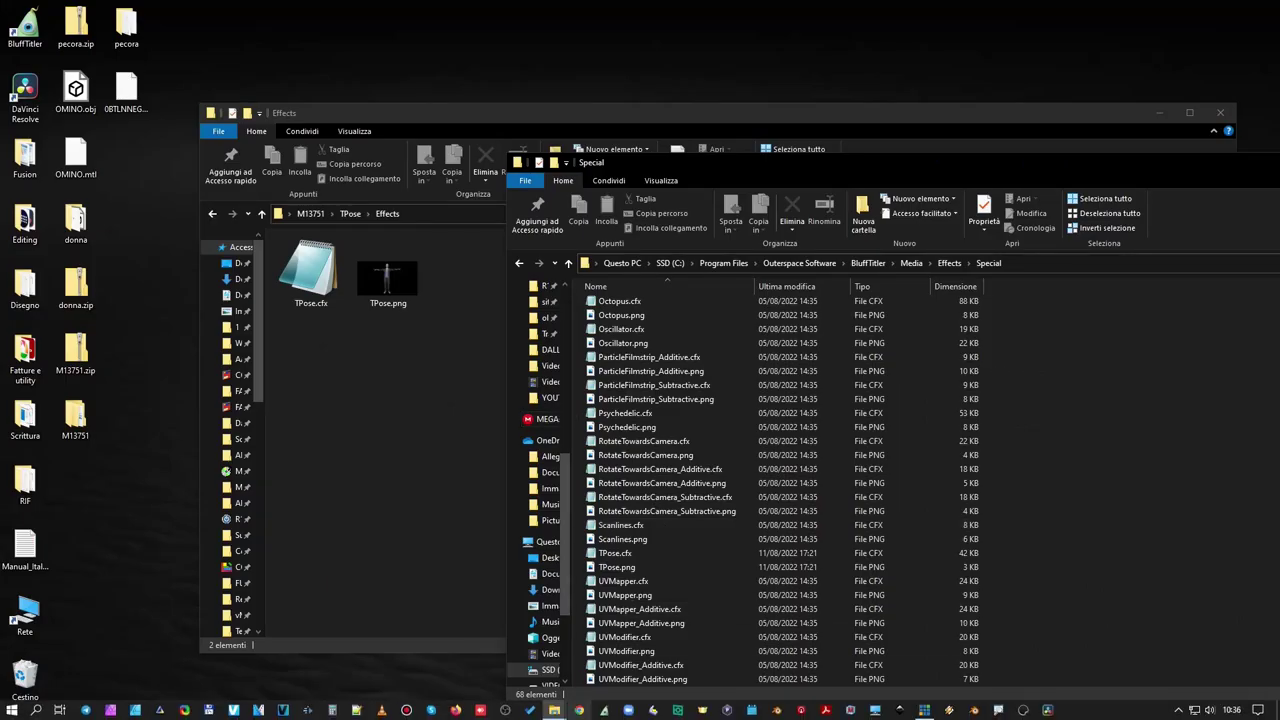
Switch to BluffTitler and set up a new show with the OMINO.obj model positioned at about -6.4, -2.4, 256.
double_click(619, 300)
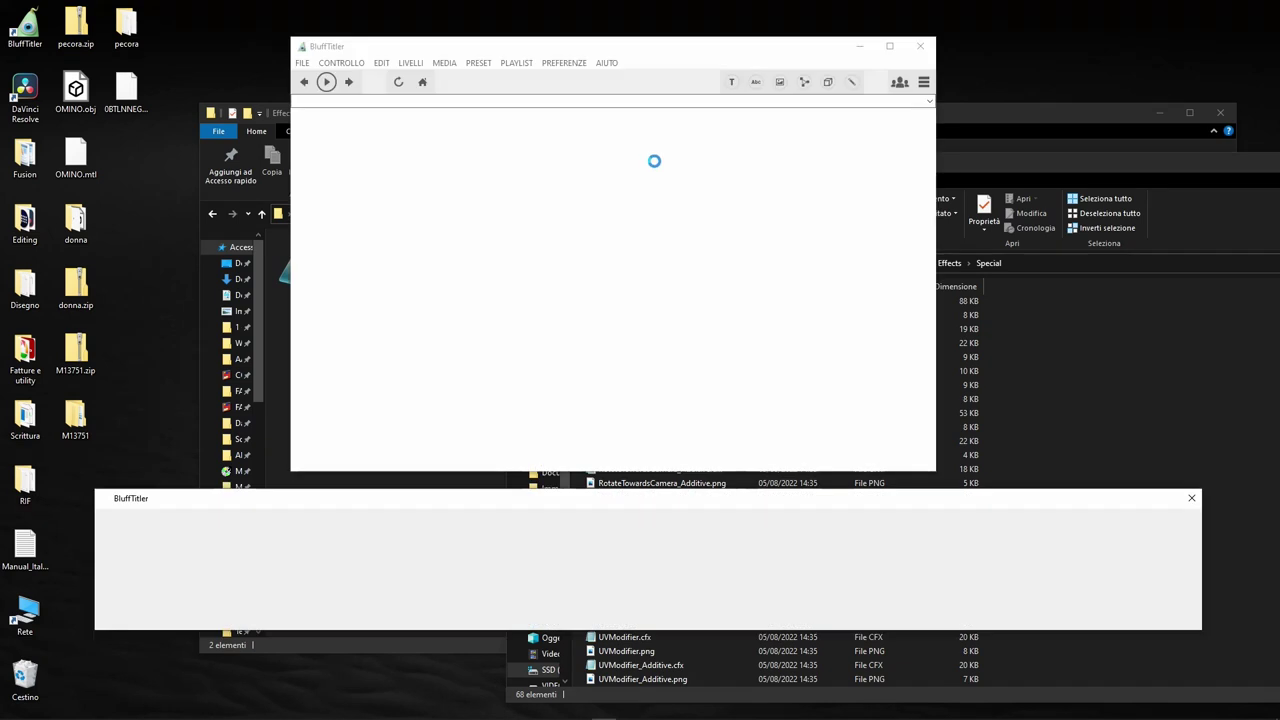
drag(654, 332, 607, 245)
key(Delete)
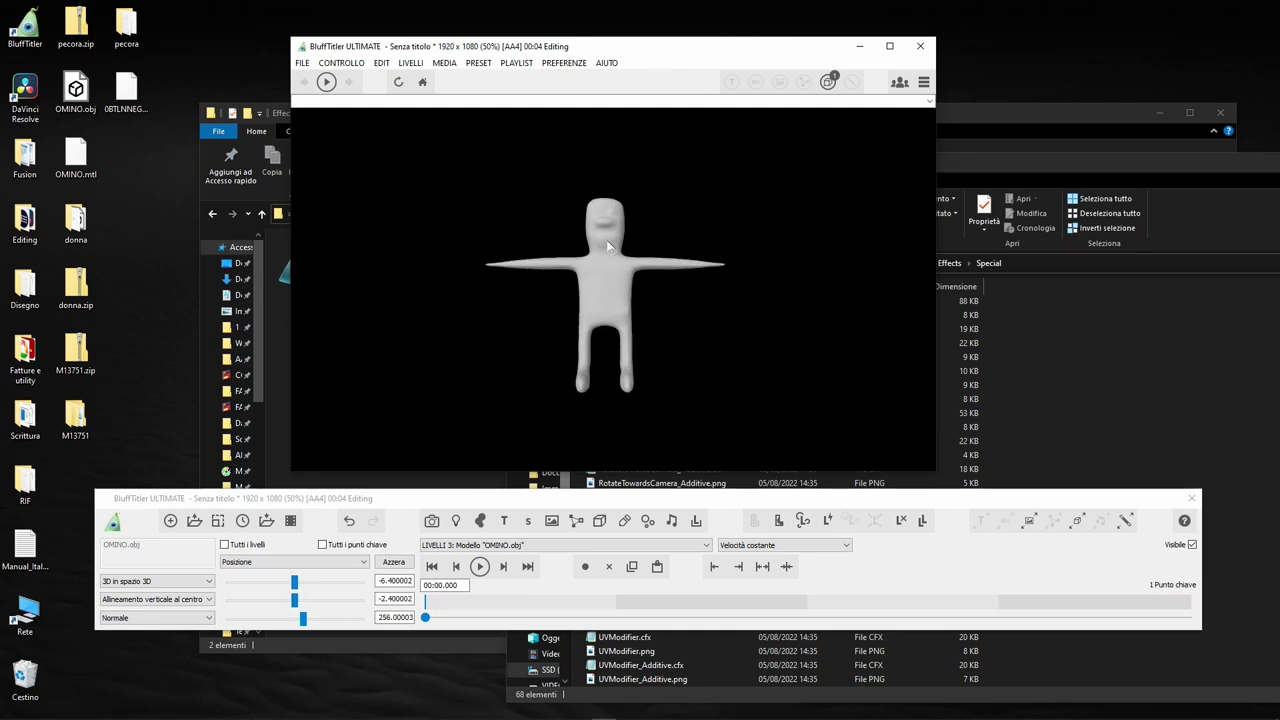
Choose TPose.cfx from the Special effects folder as the effect for the OMINO model.
click(1125, 520)
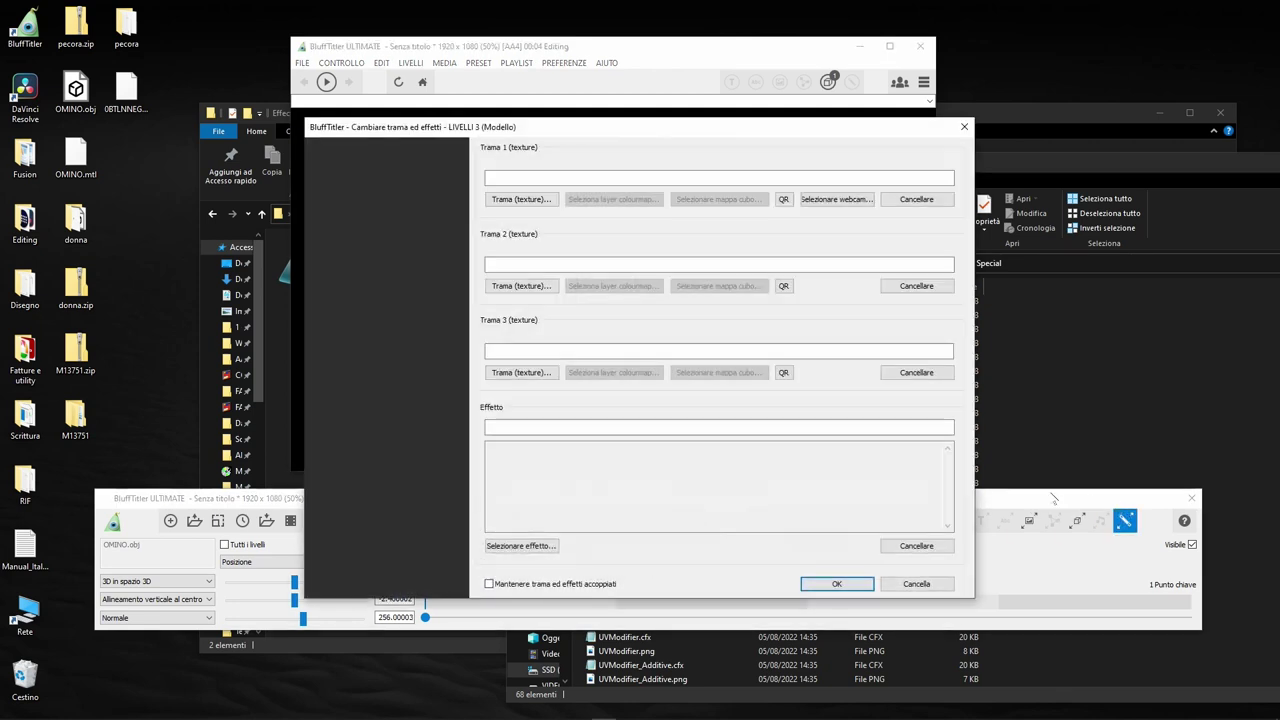
click(521, 545)
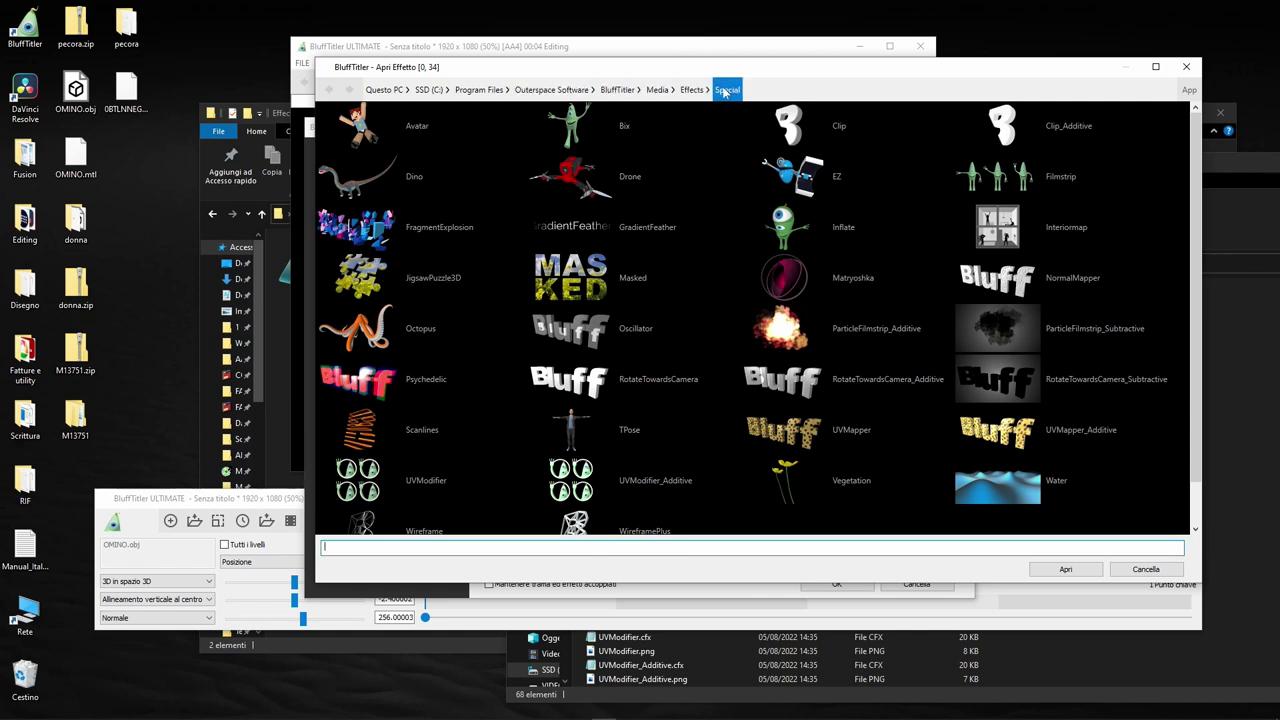
click(572, 428)
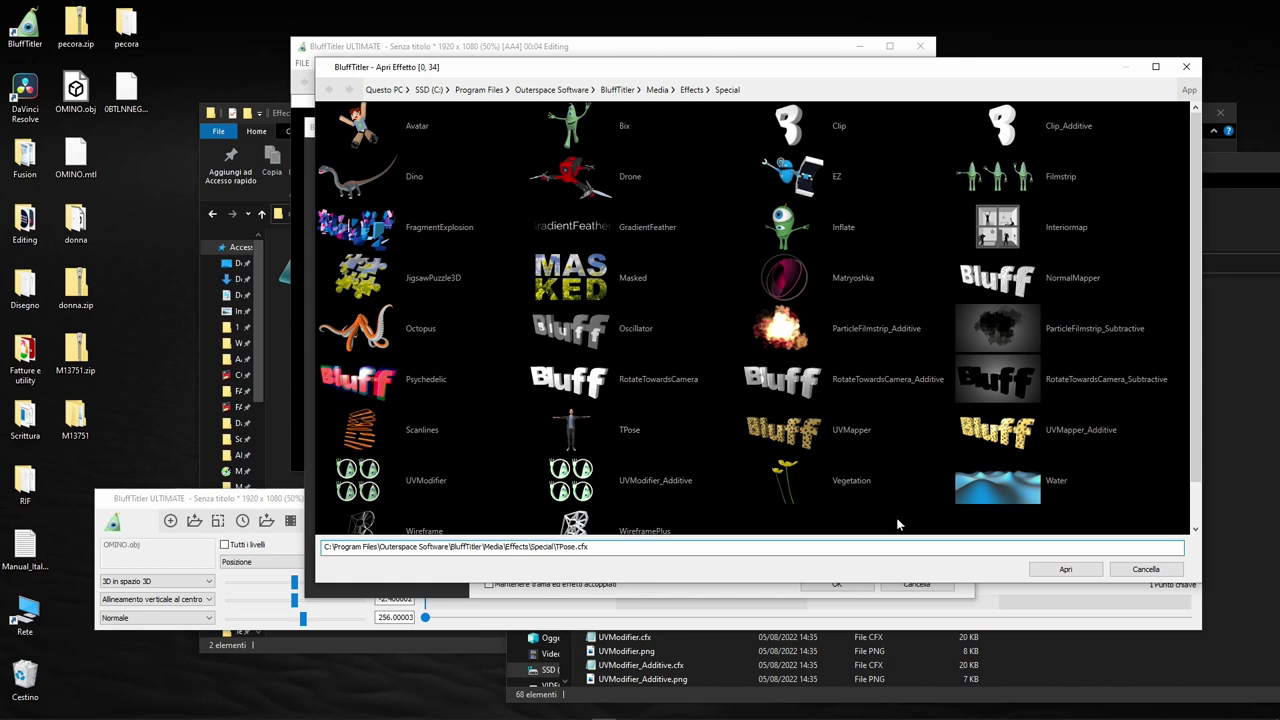